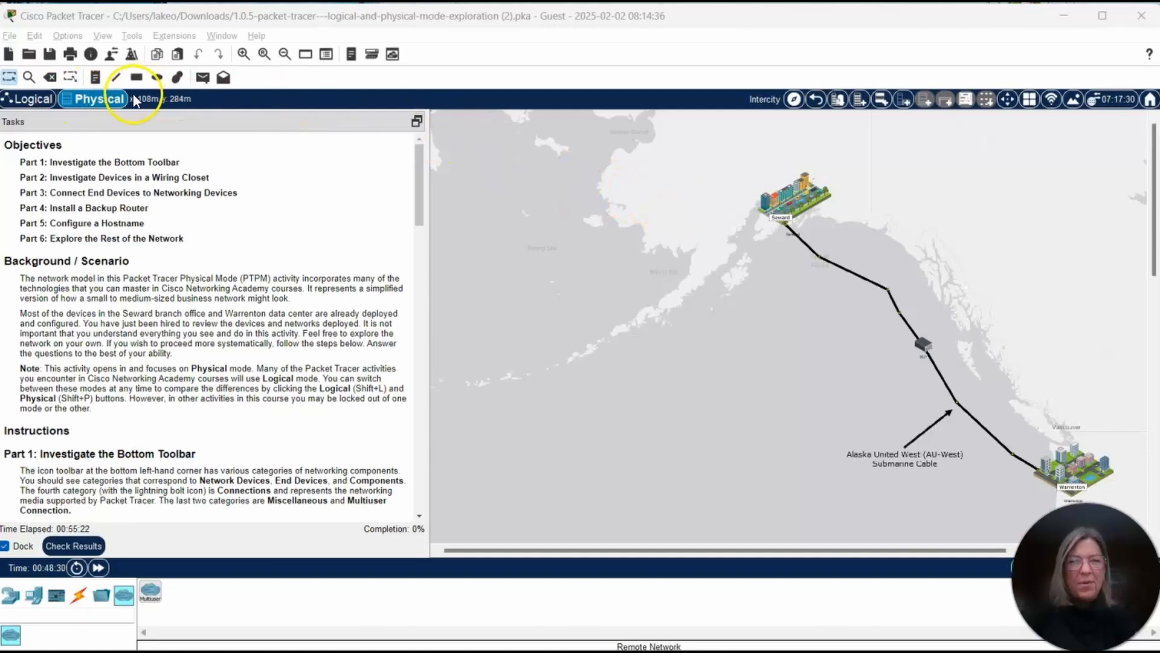
# Step: View the network topology in Logical mode and return to the Intercity map in Physical mode
pyautogui.click(29, 99)
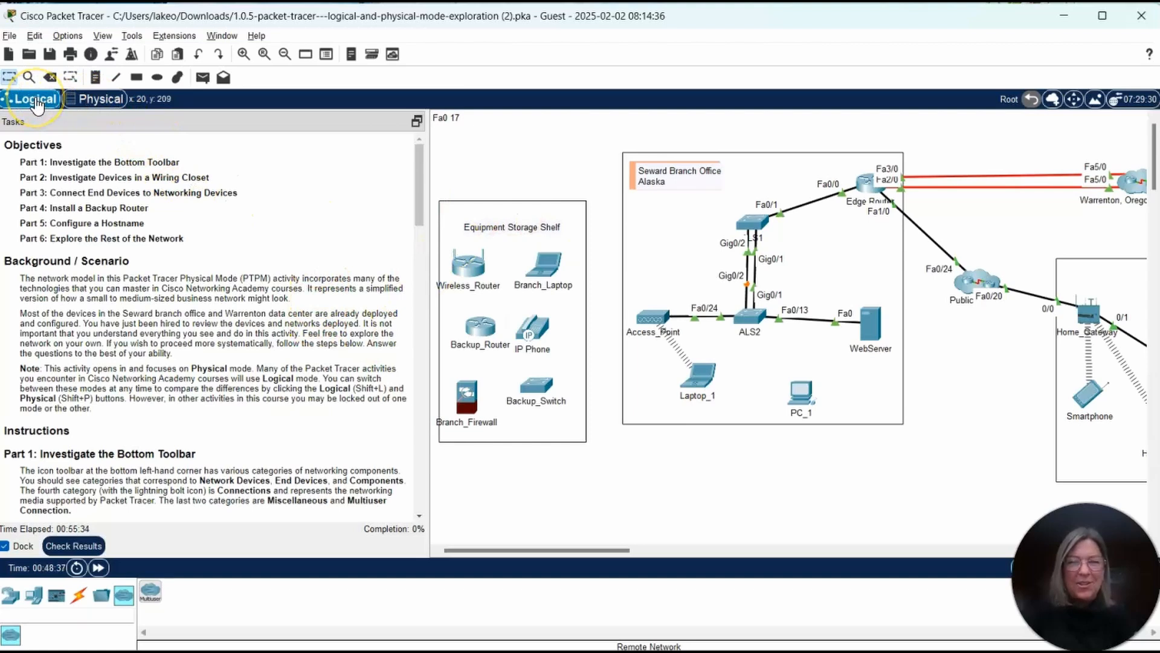
pyautogui.click(100, 99)
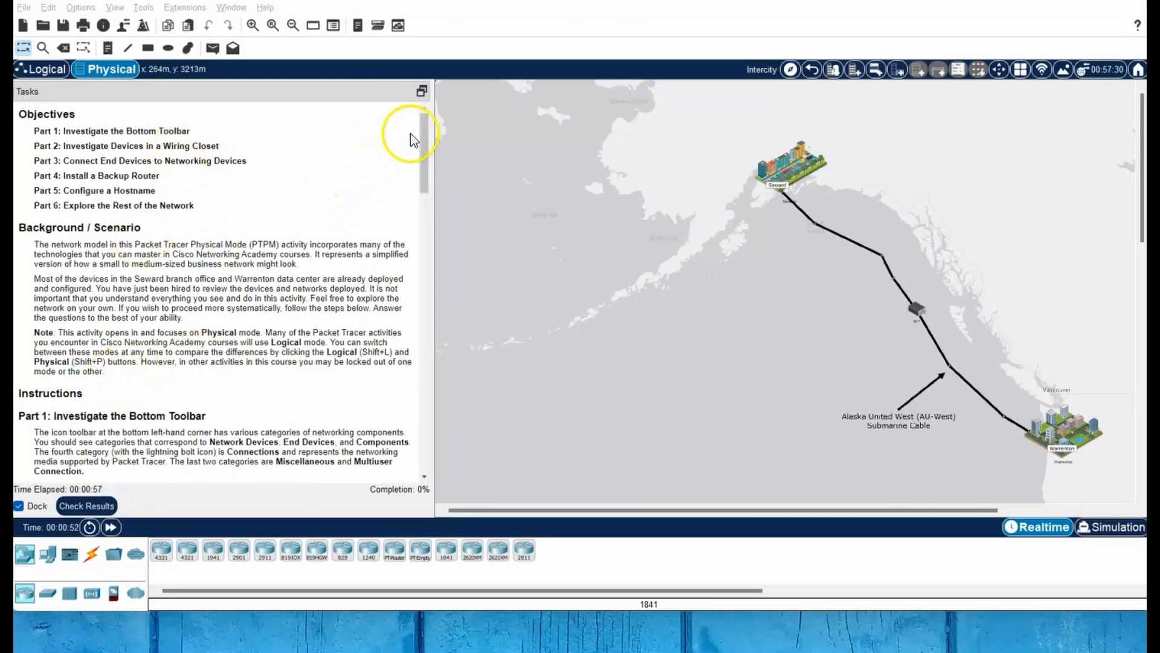
# Step: Read the Part 1 instructions and look through the Network Devices subcategories, including WAN Emulation and Security
pyautogui.moveTo(420, 133); pyautogui.dragTo(435, 193)
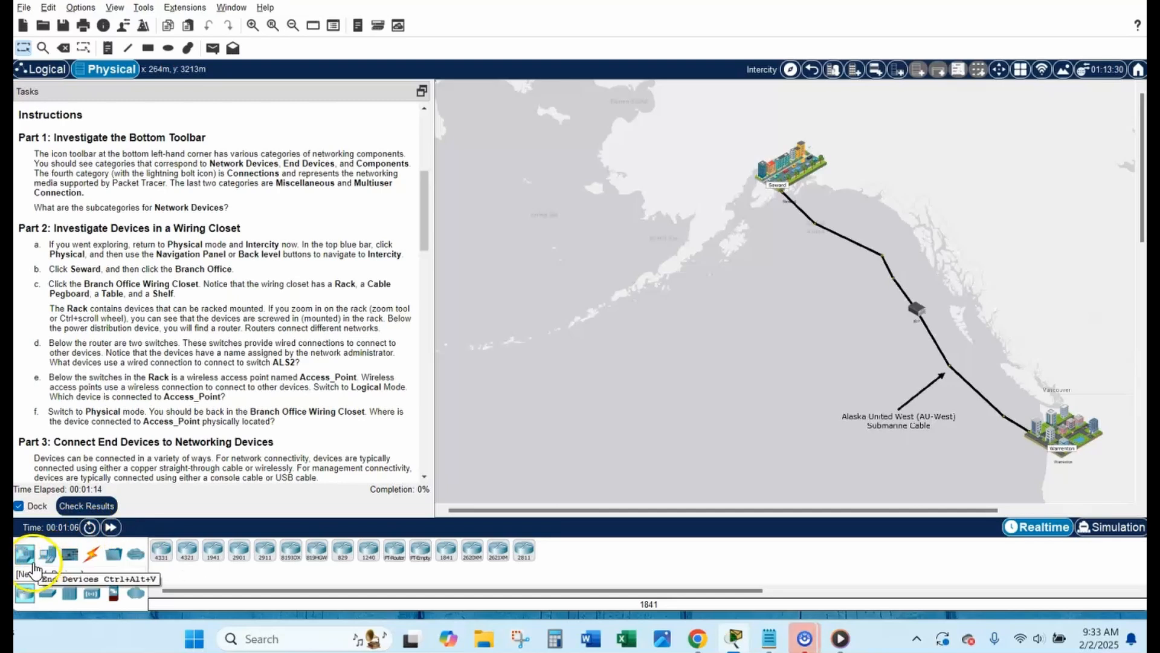
pyautogui.click(136, 596)
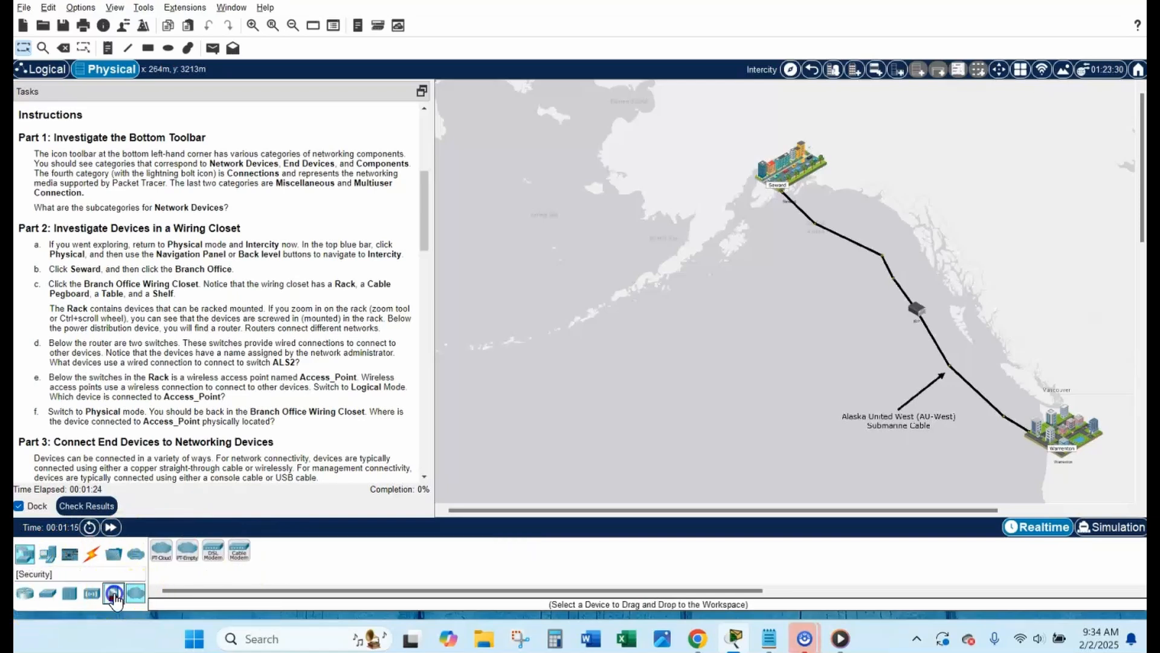
pyautogui.click(114, 595)
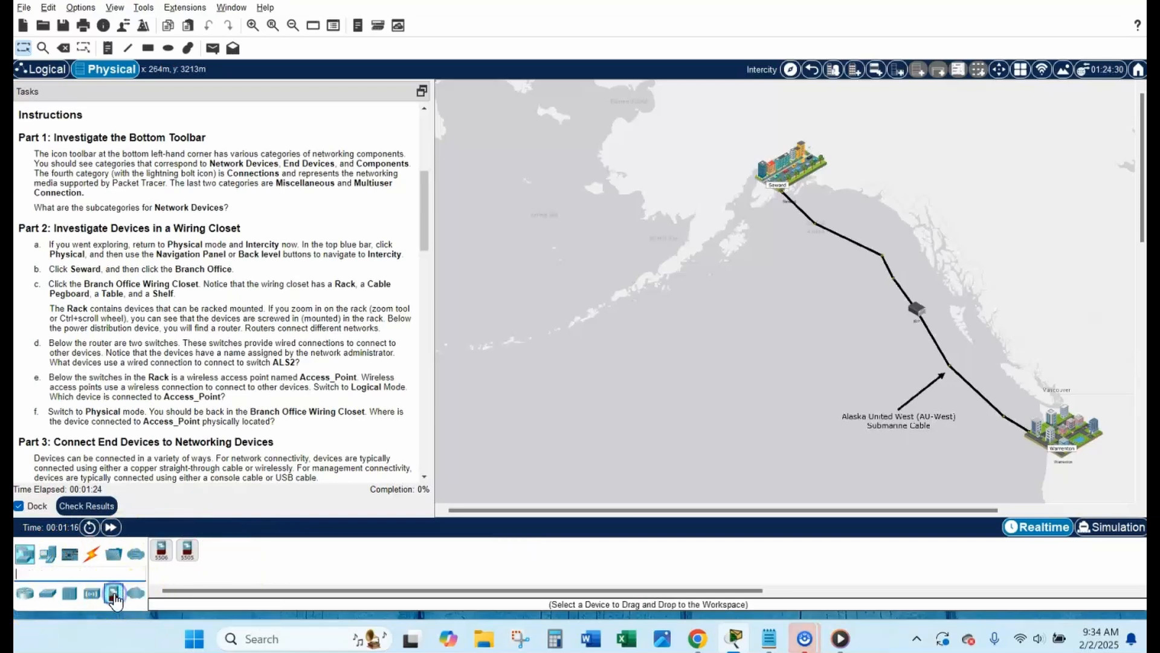
# Step: Browse the End Devices, Components, Connections, Miscellaneous and Multiuser Connection categories, and return to the routers under Network Devices
pyautogui.click(49, 556)
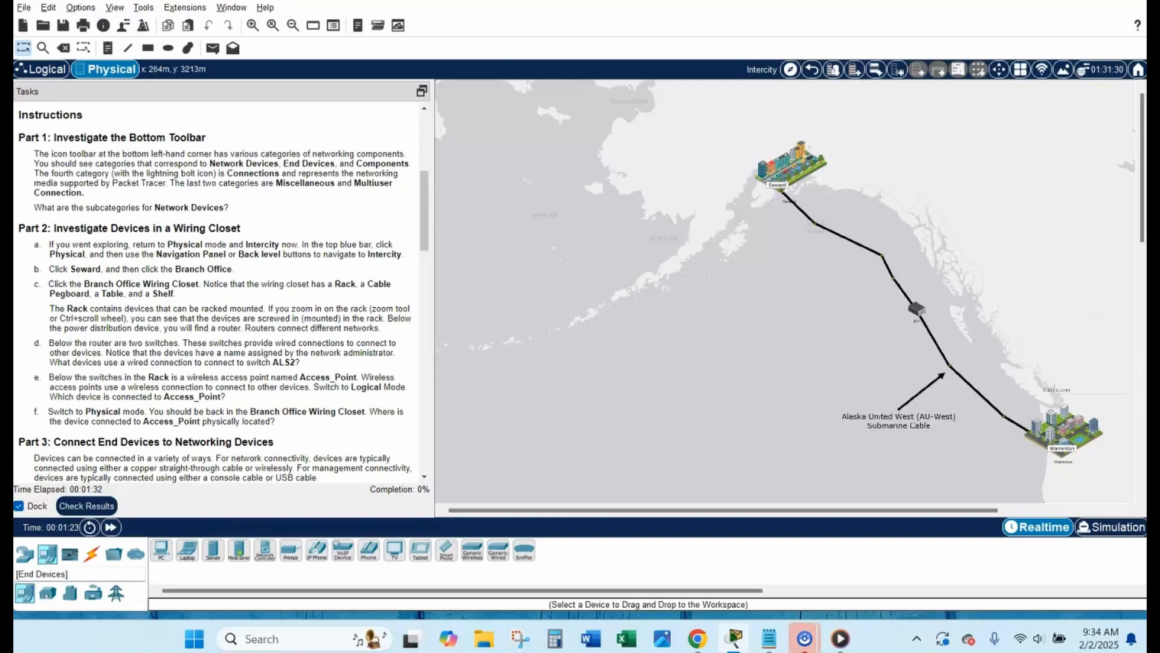
pyautogui.click(115, 595)
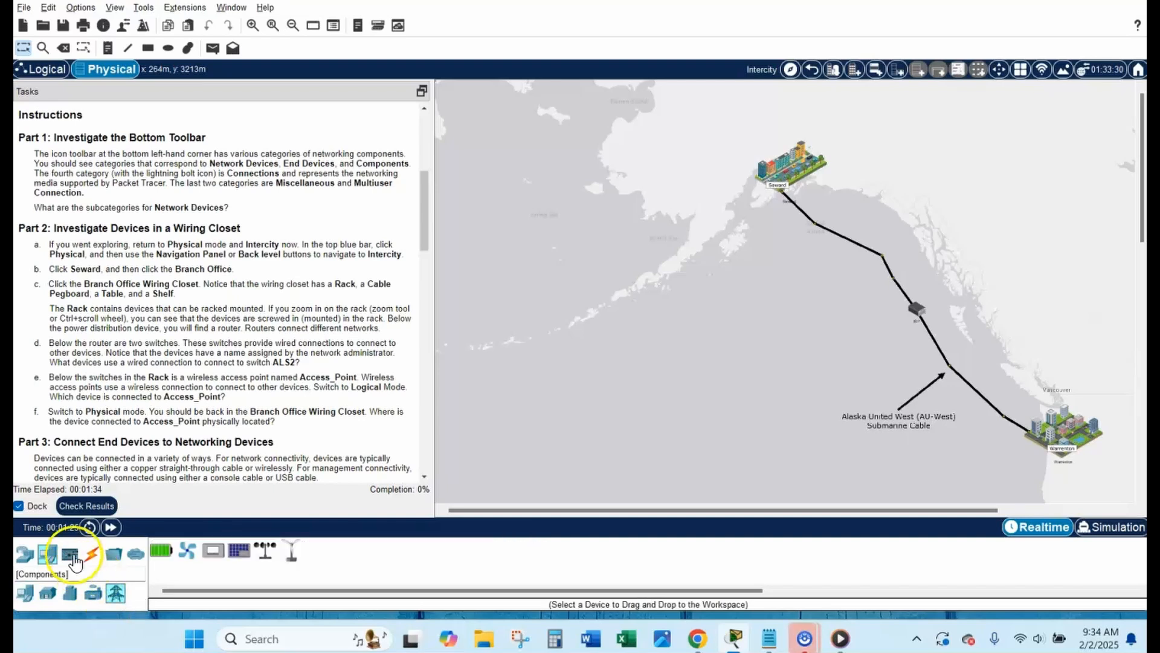
pyautogui.click(70, 555)
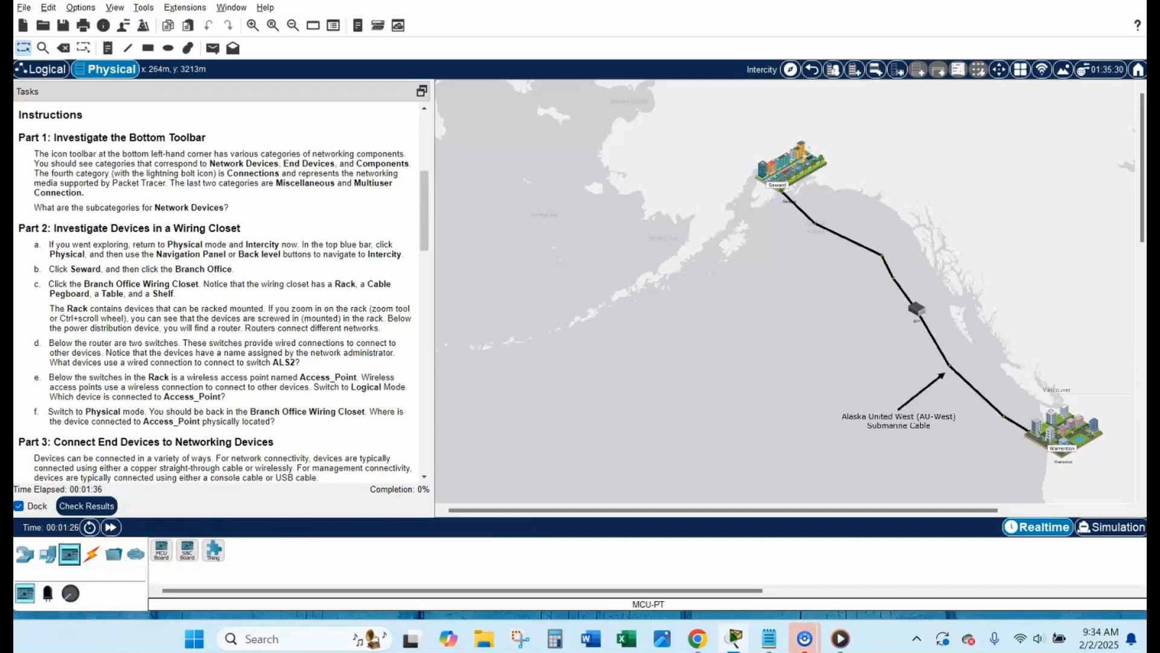
pyautogui.click(93, 555)
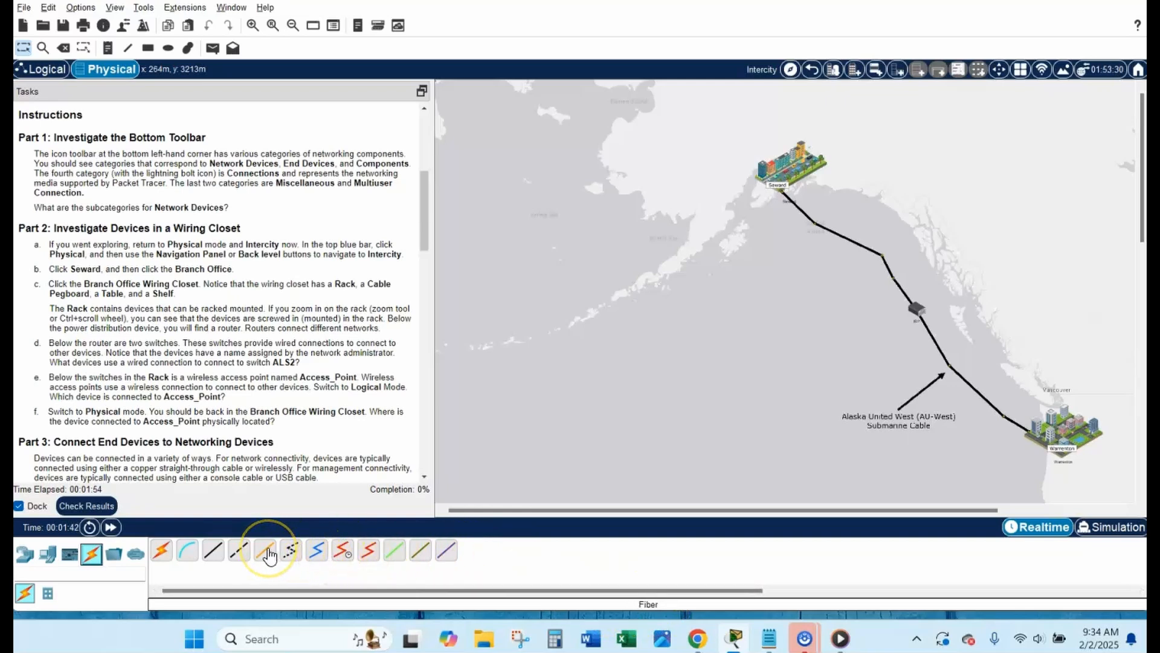
pyautogui.click(113, 561)
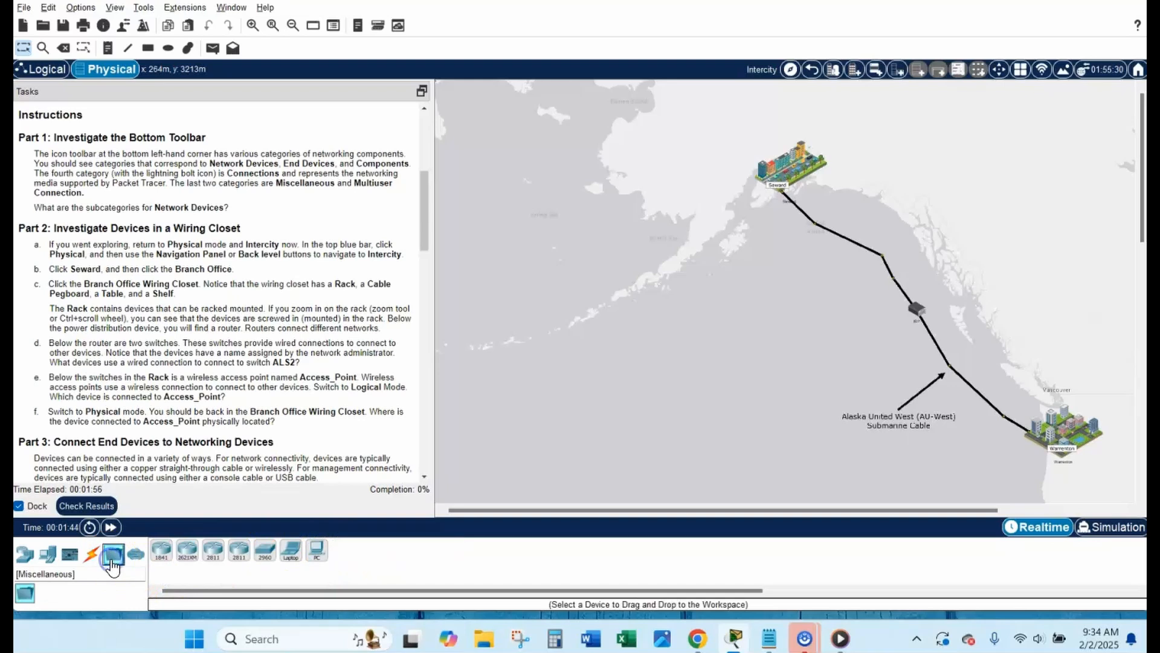
pyautogui.click(137, 556)
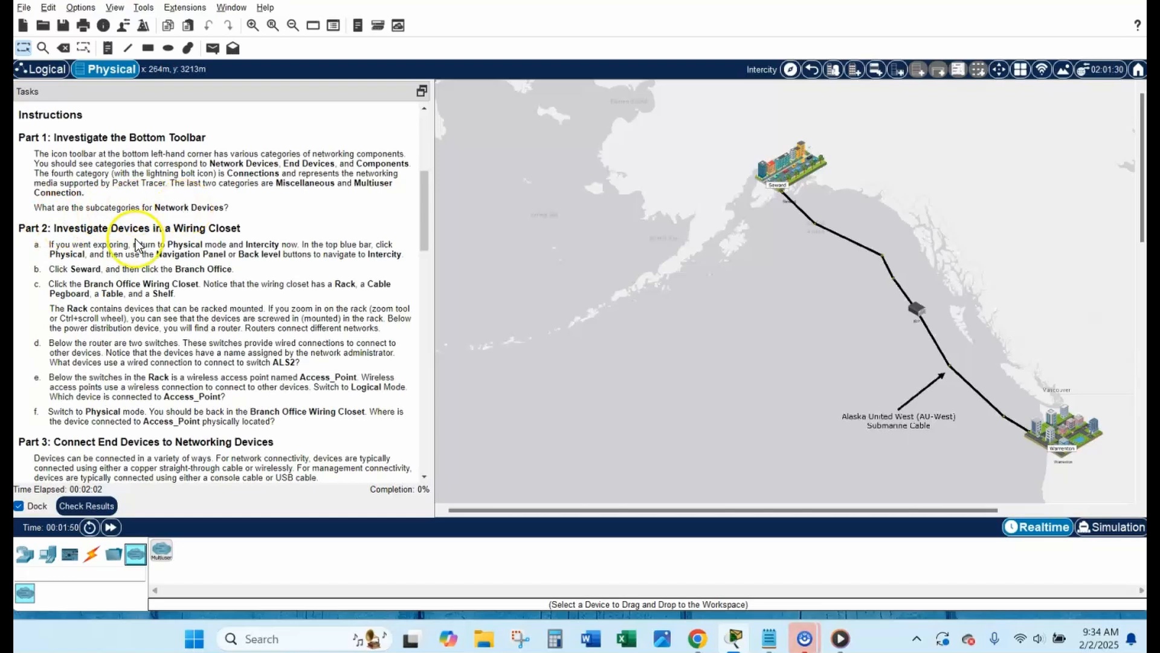
pyautogui.click(26, 554)
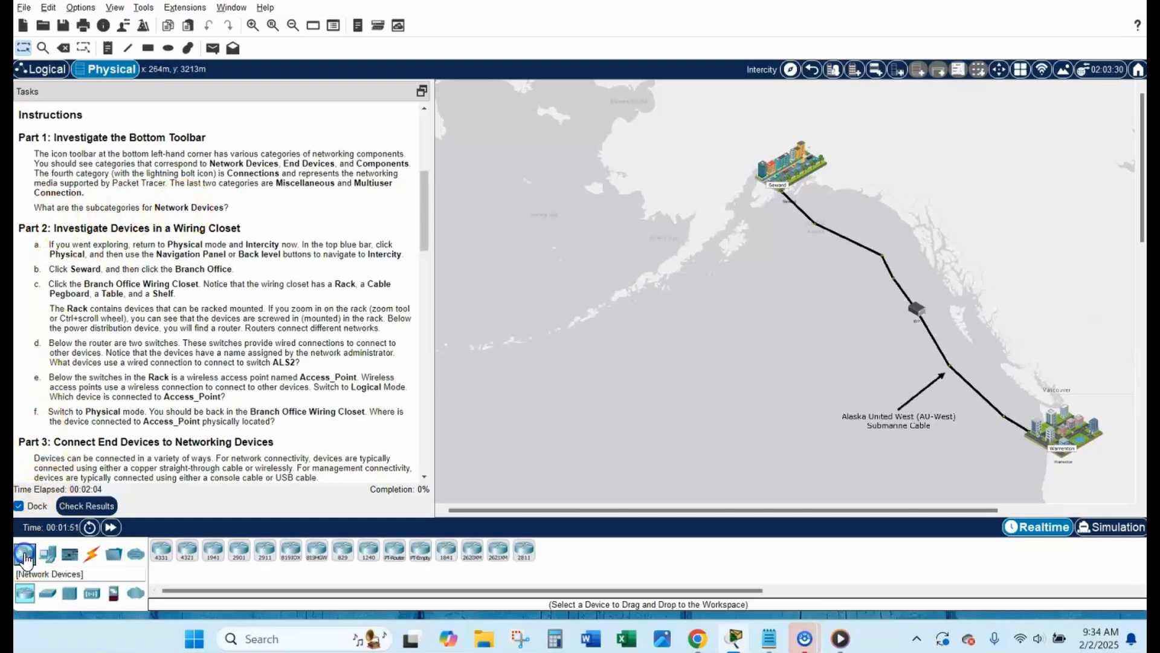
pyautogui.click(25, 599)
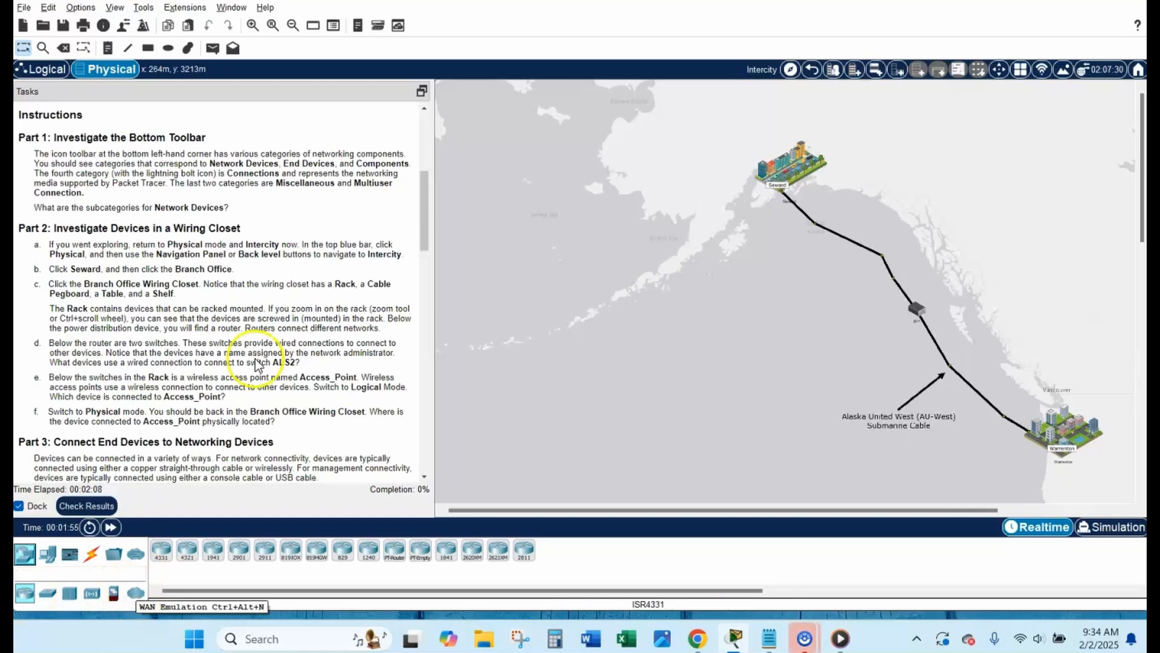
# Step: Following Part 2, navigate from Intercity through Seward and its Branch Office into the Branch Office Wiring Closet
pyautogui.moveTo(430, 190); pyautogui.dragTo(426, 223)
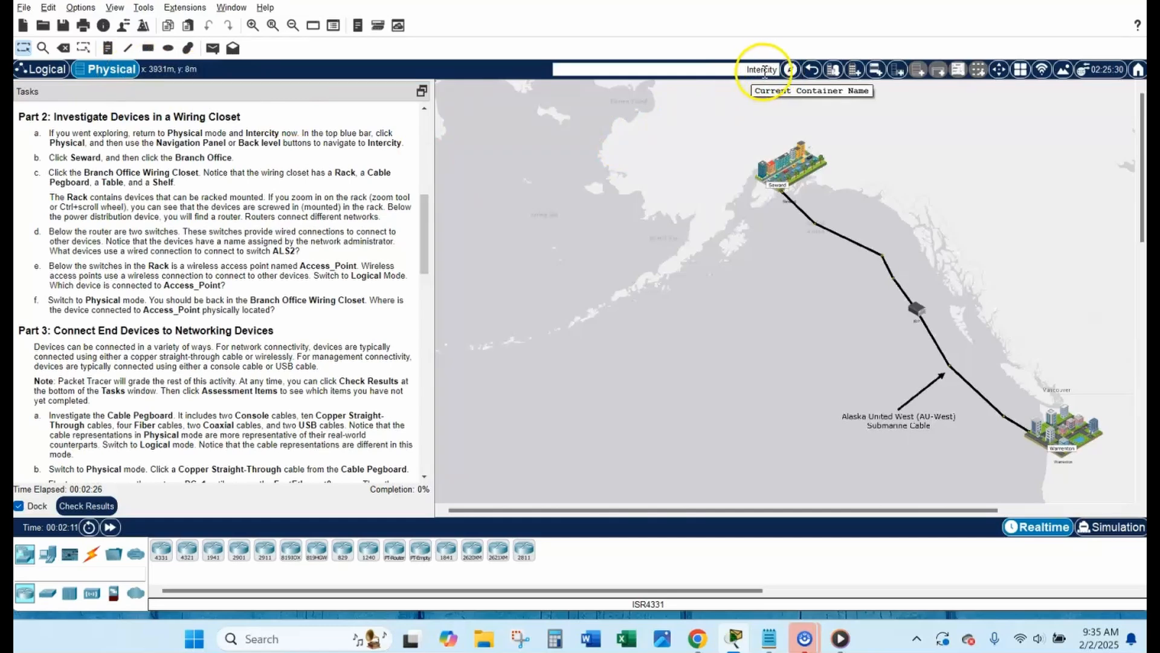
pyautogui.moveTo(50, 157); pyautogui.dragTo(230, 155)
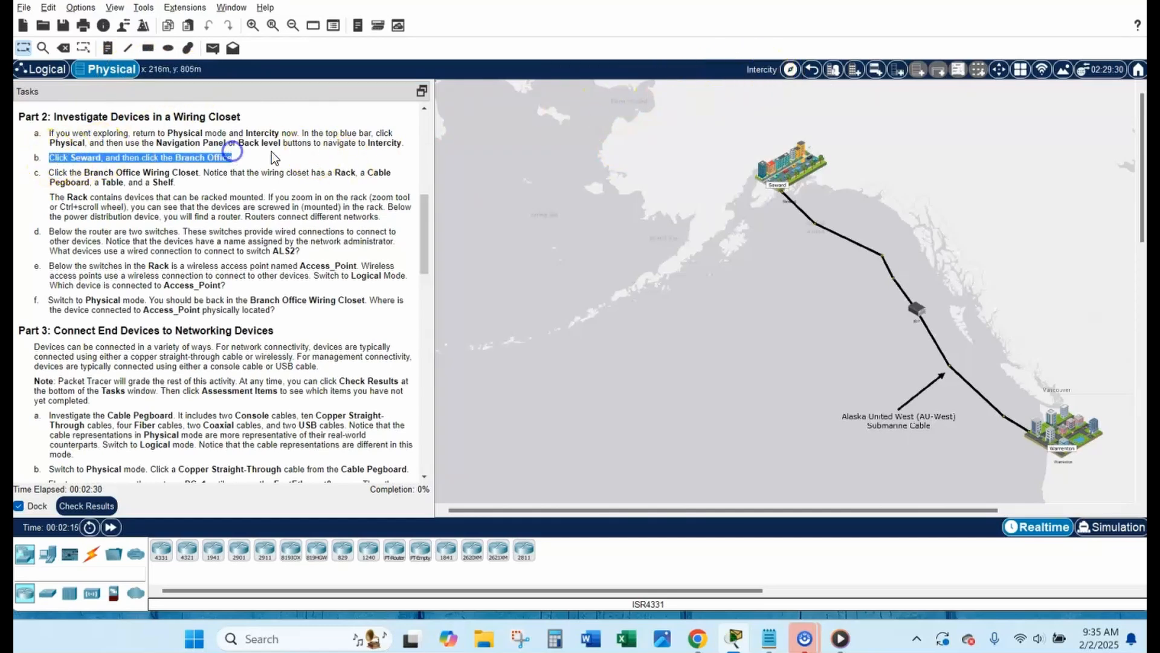
pyautogui.click(788, 180)
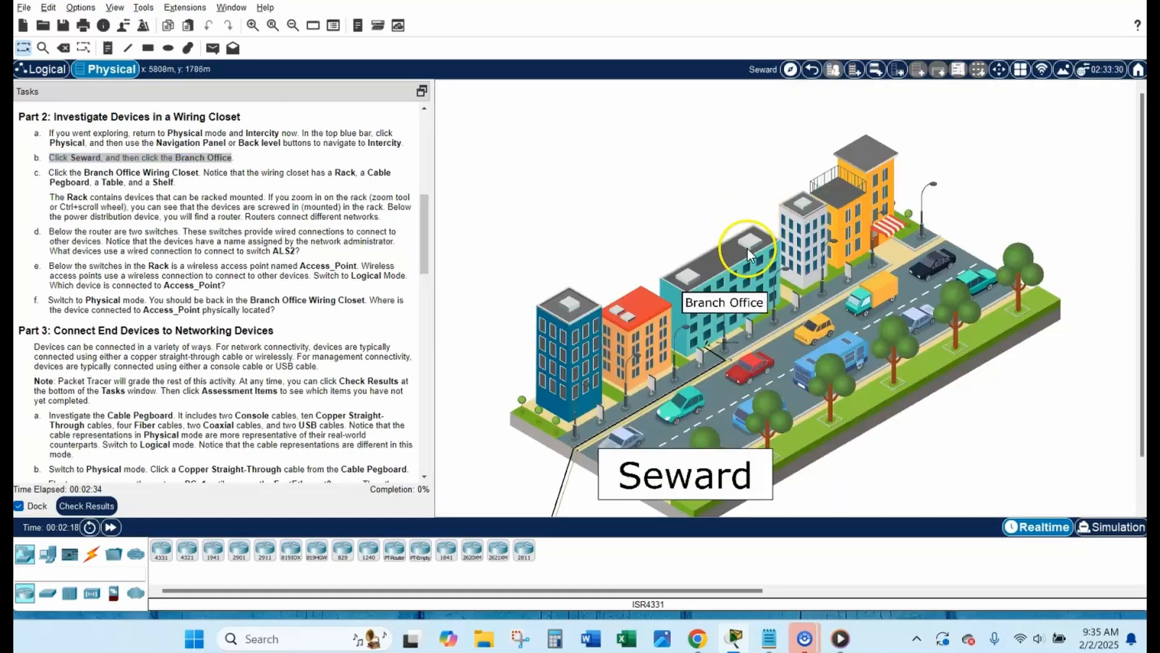
pyautogui.click(725, 309)
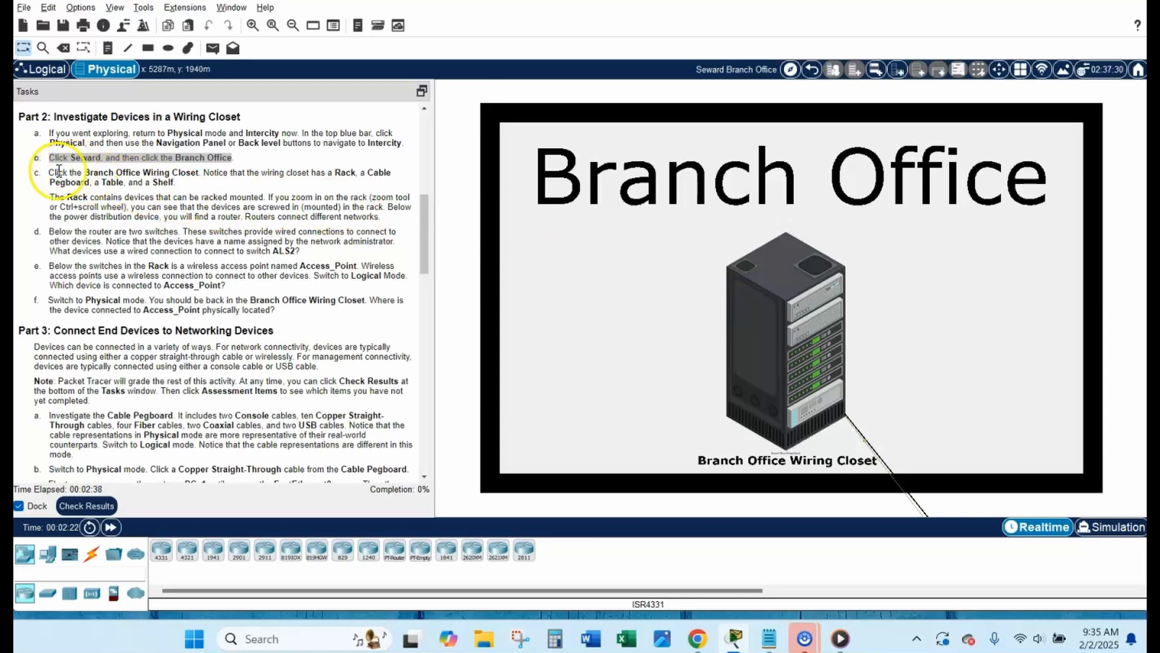
pyautogui.moveTo(49, 172); pyautogui.dragTo(188, 186)
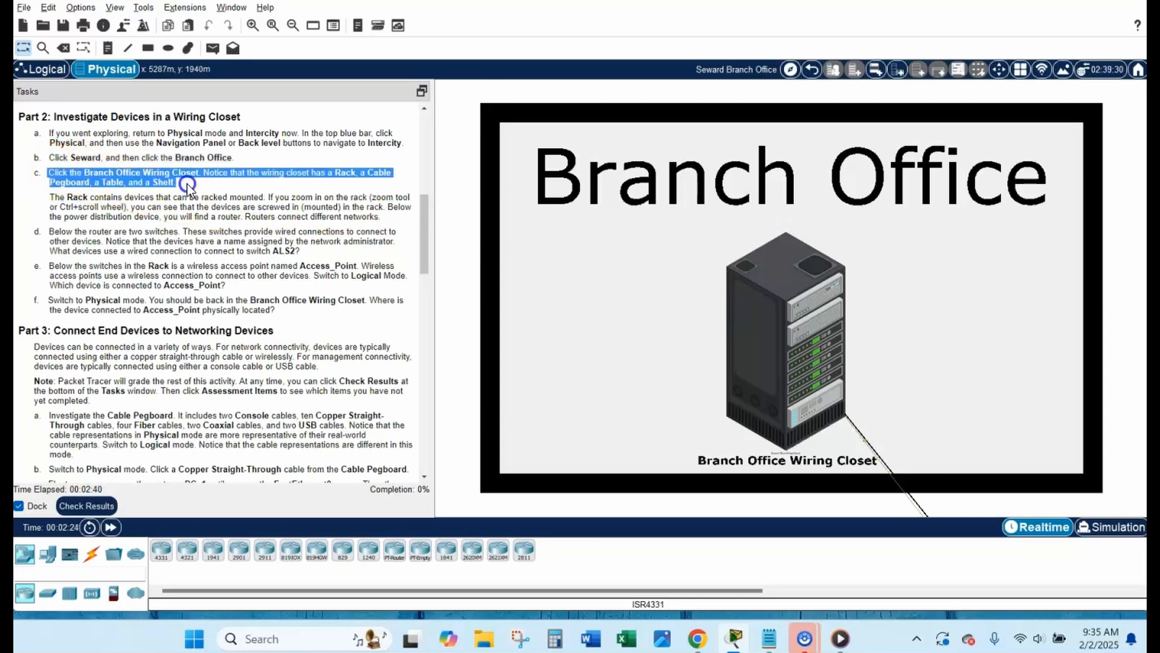
pyautogui.click(799, 351)
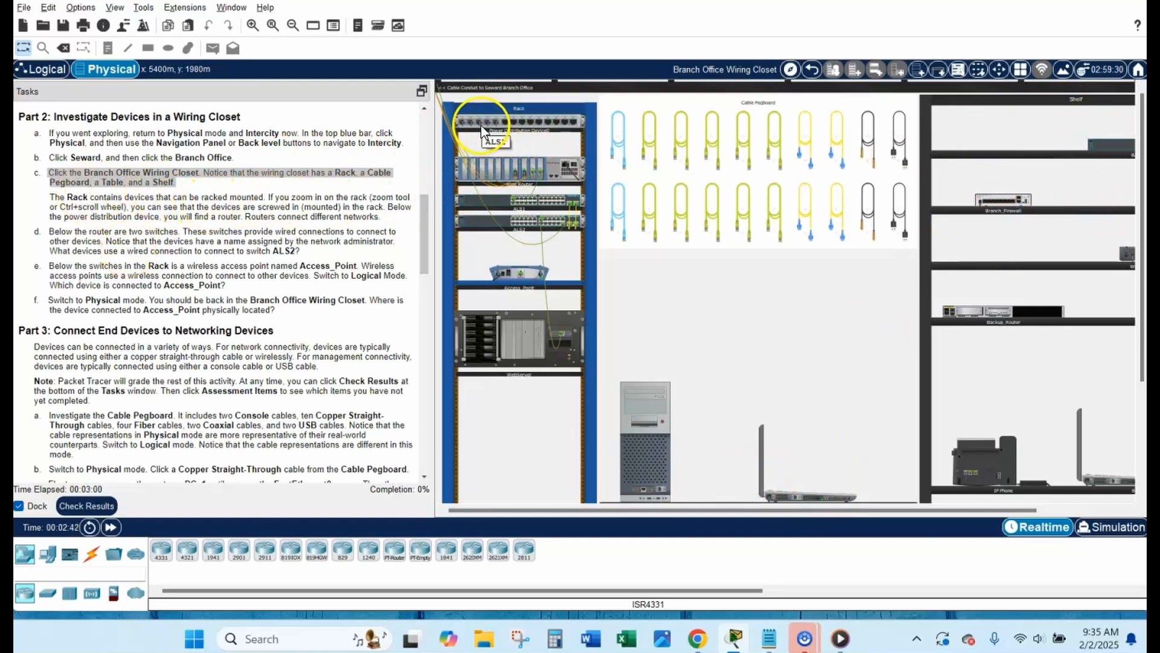
# Step: Inspect the rack devices and their cabling up close, from the power distribution device down to the WebServer
pyautogui.click(253, 25)
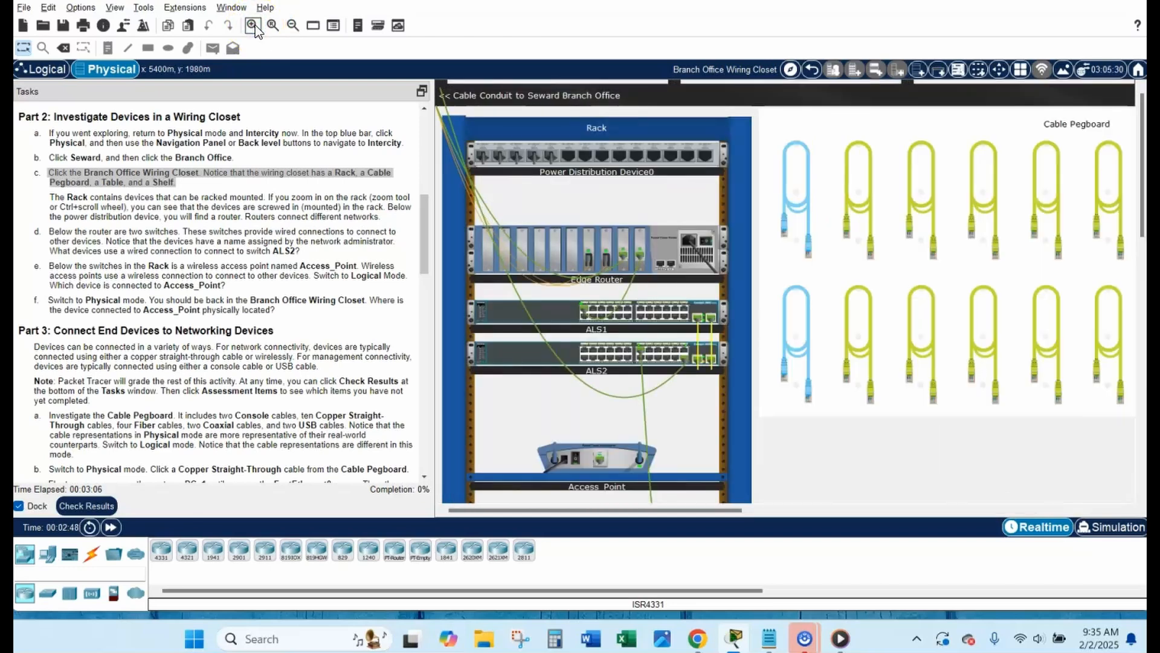
pyautogui.click(254, 25)
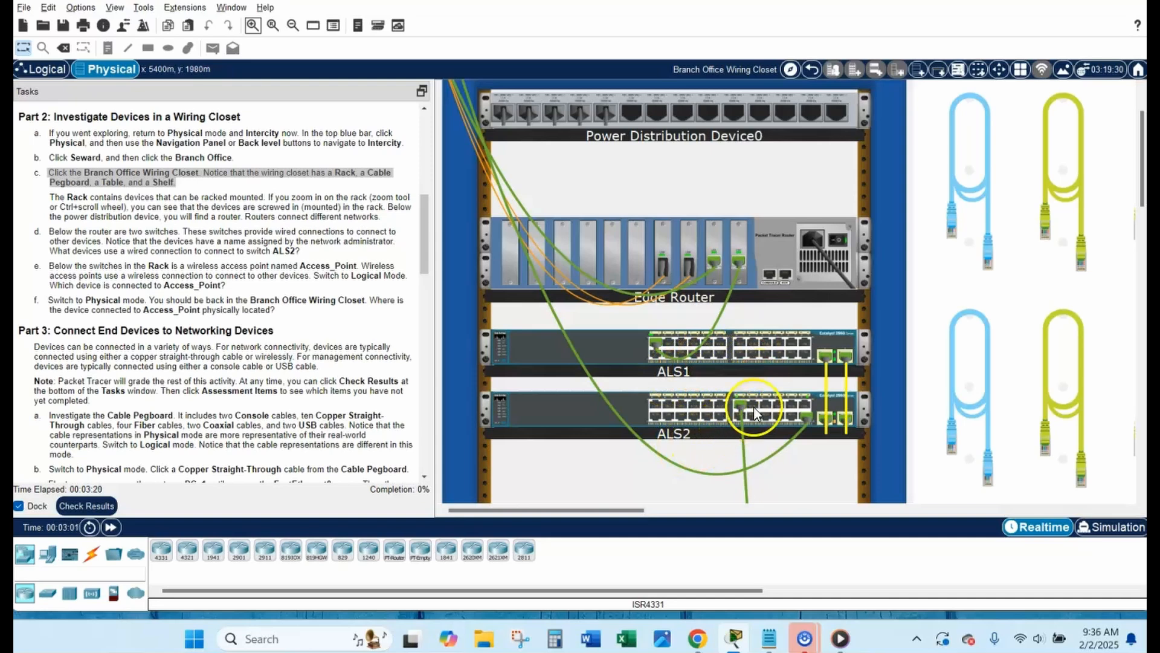
pyautogui.scroll(-3, 763, 402)
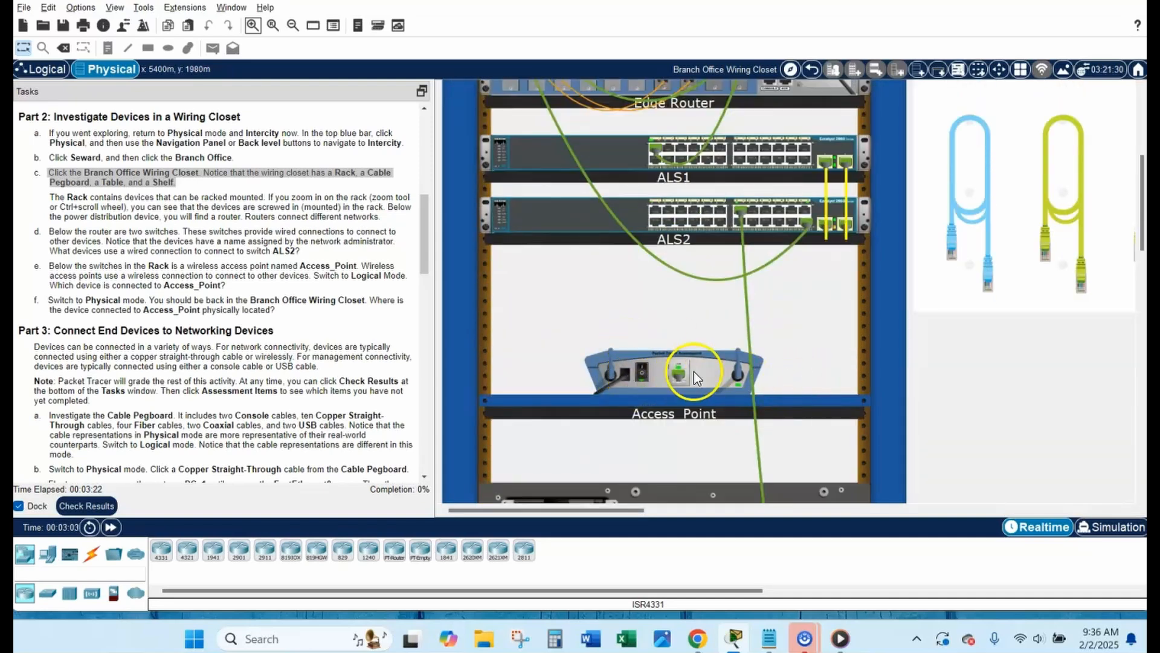
pyautogui.scroll(-3, 701, 369)
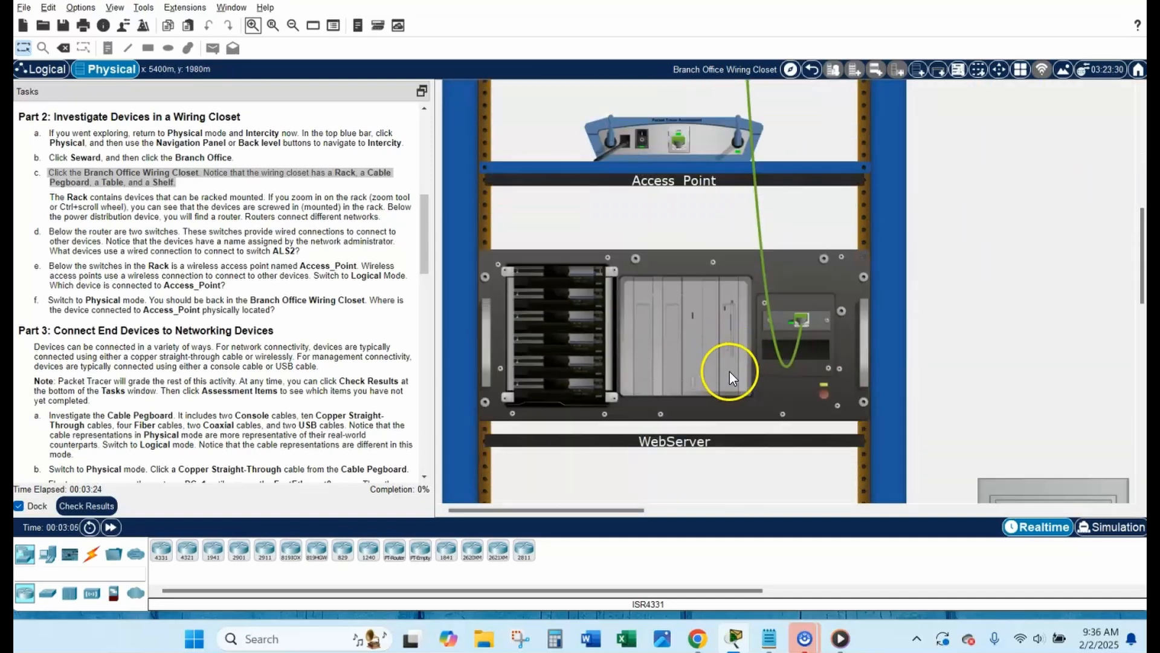
pyautogui.scroll(9, 730, 371)
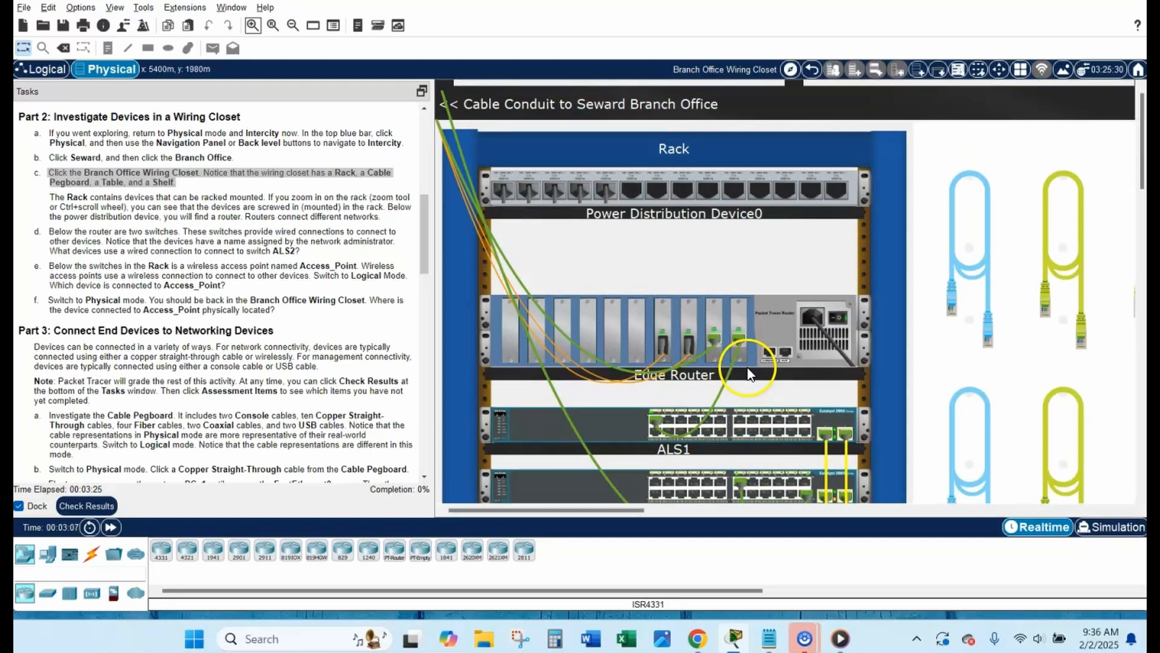
# Step: Examine Access_Point in the rack and switch to Logical mode to identify the device connected to it
pyautogui.moveTo(49, 266); pyautogui.dragTo(226, 285)
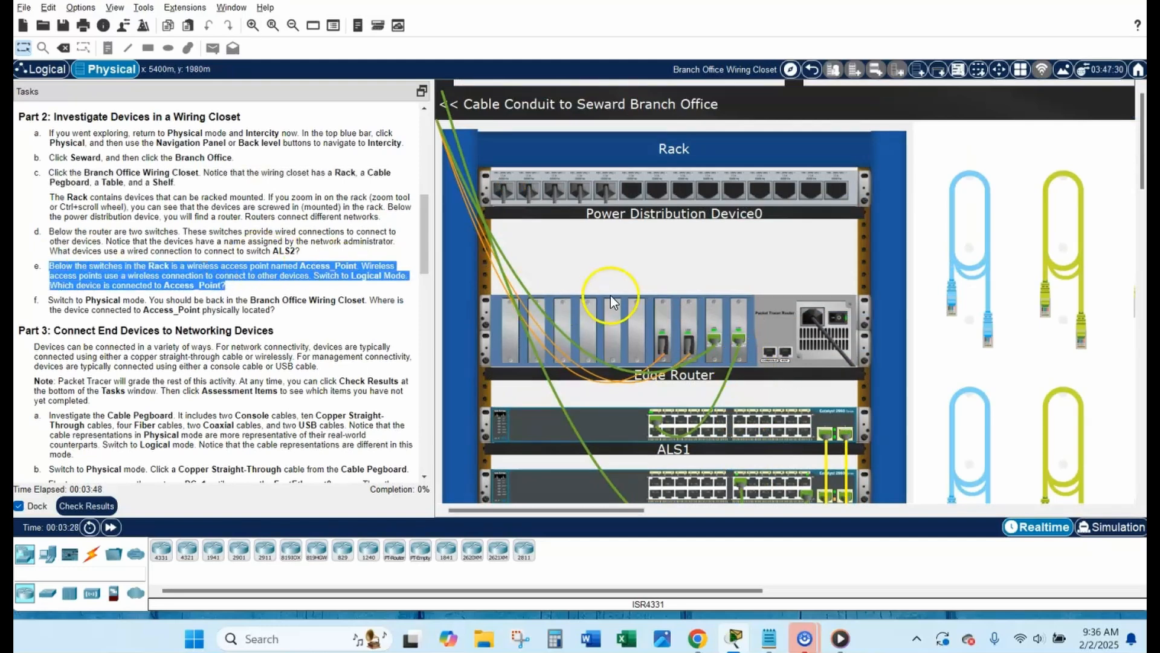
pyautogui.scroll(-4, 646, 284)
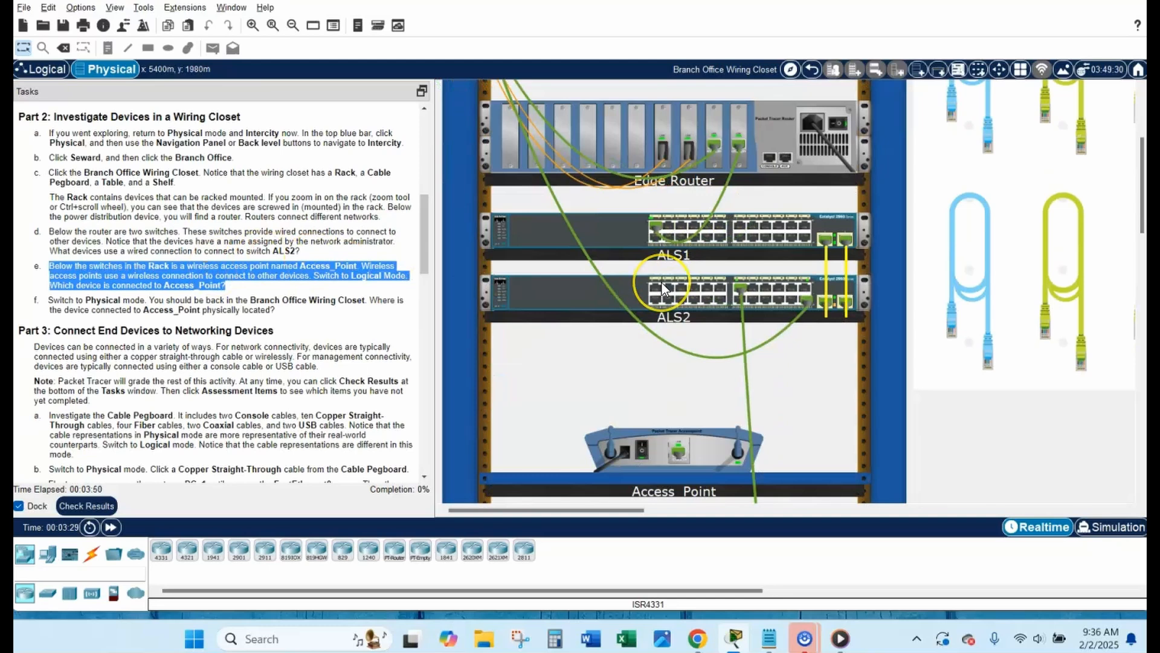
pyautogui.scroll(-1, 662, 282)
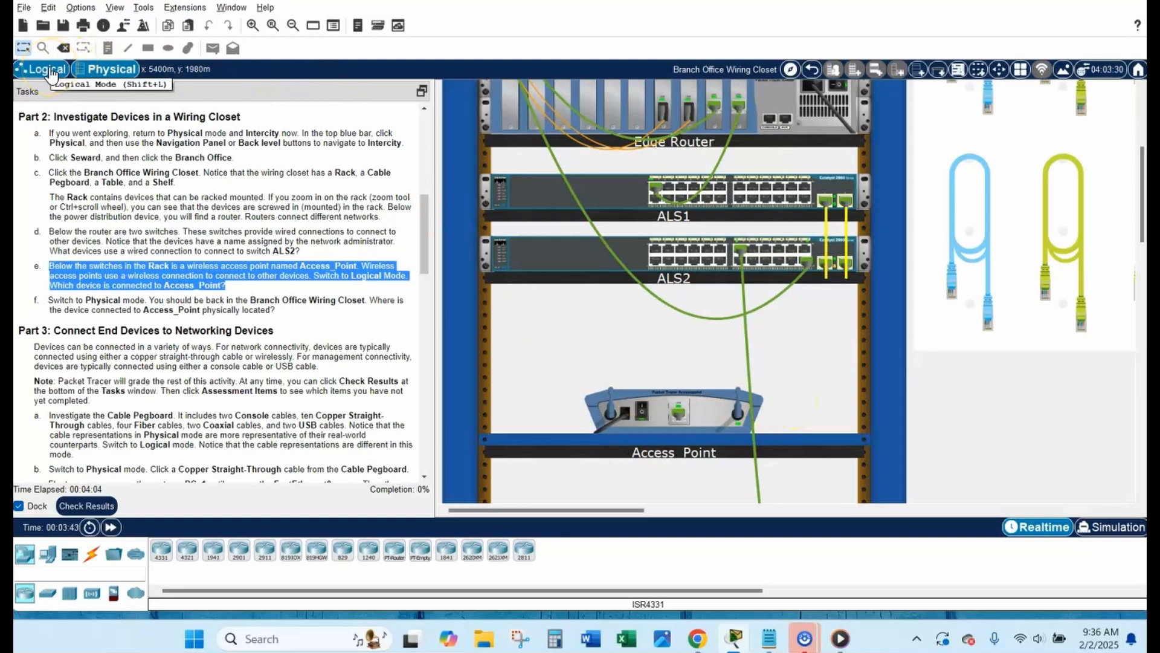
pyautogui.moveTo(661, 423)
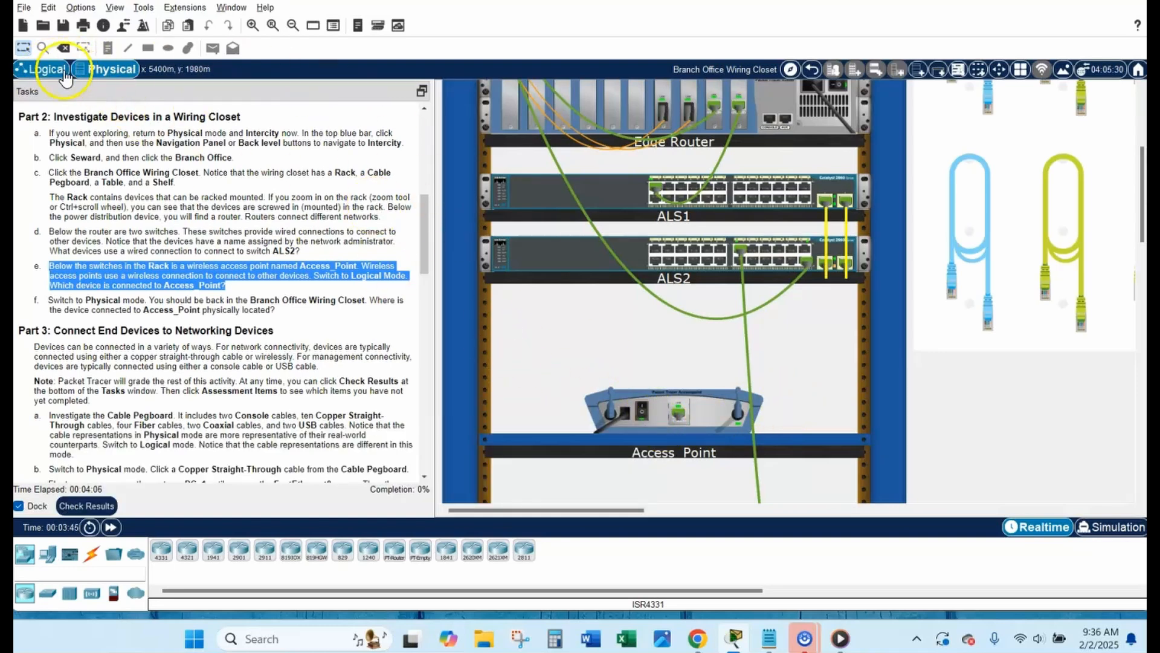
pyautogui.click(46, 69)
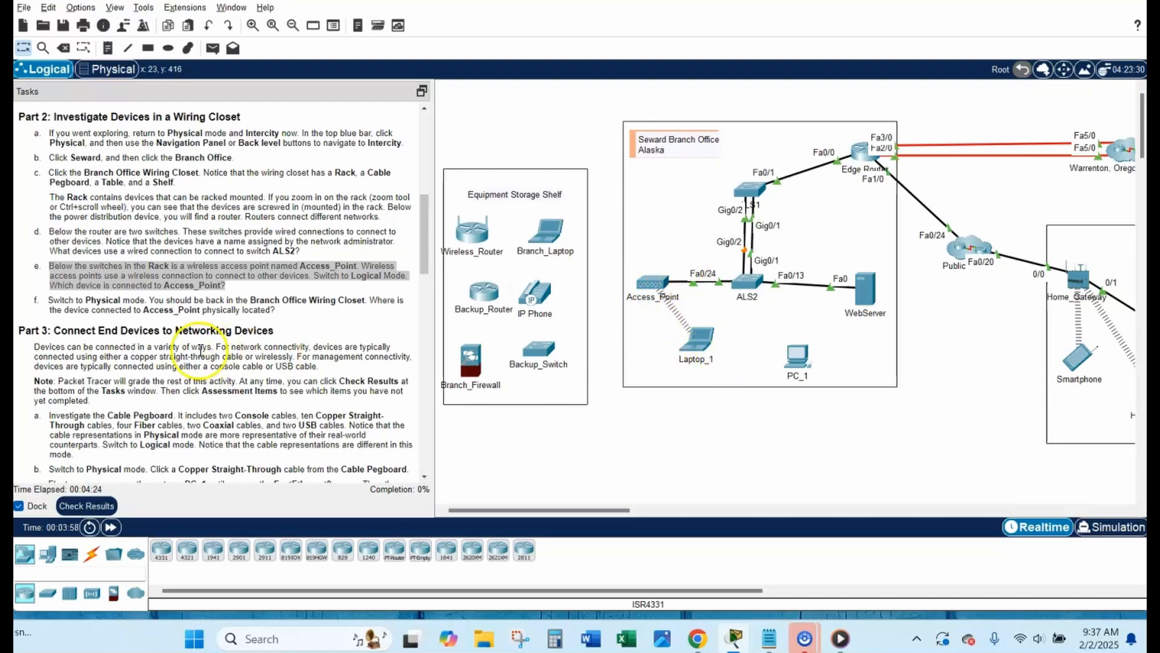
# Step: Return to Physical mode and locate the device connected to Access_Point within the whole Branch Office Wiring Closet
pyautogui.moveTo(48, 301); pyautogui.dragTo(303, 312)
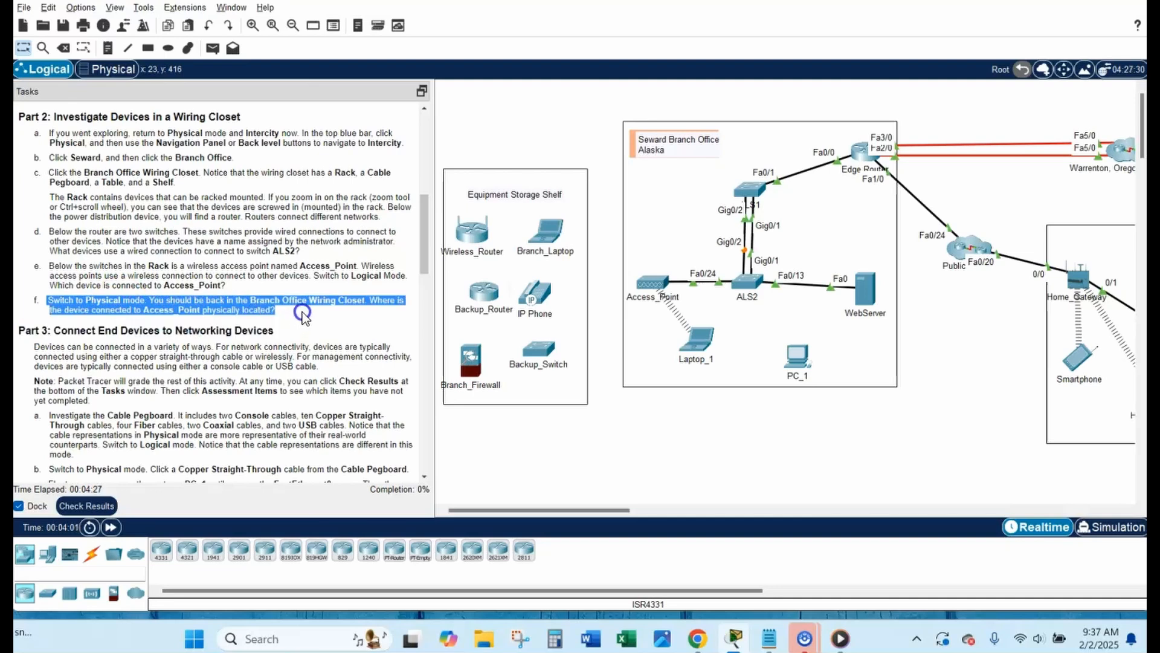
pyautogui.click(110, 69)
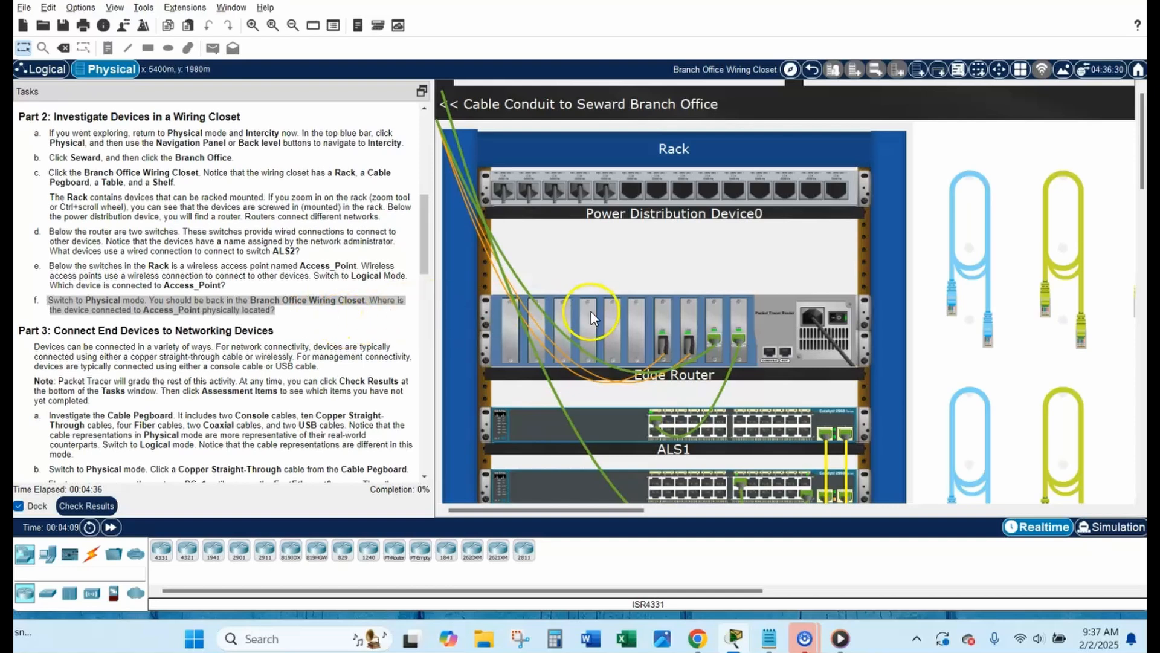
pyautogui.click(290, 25)
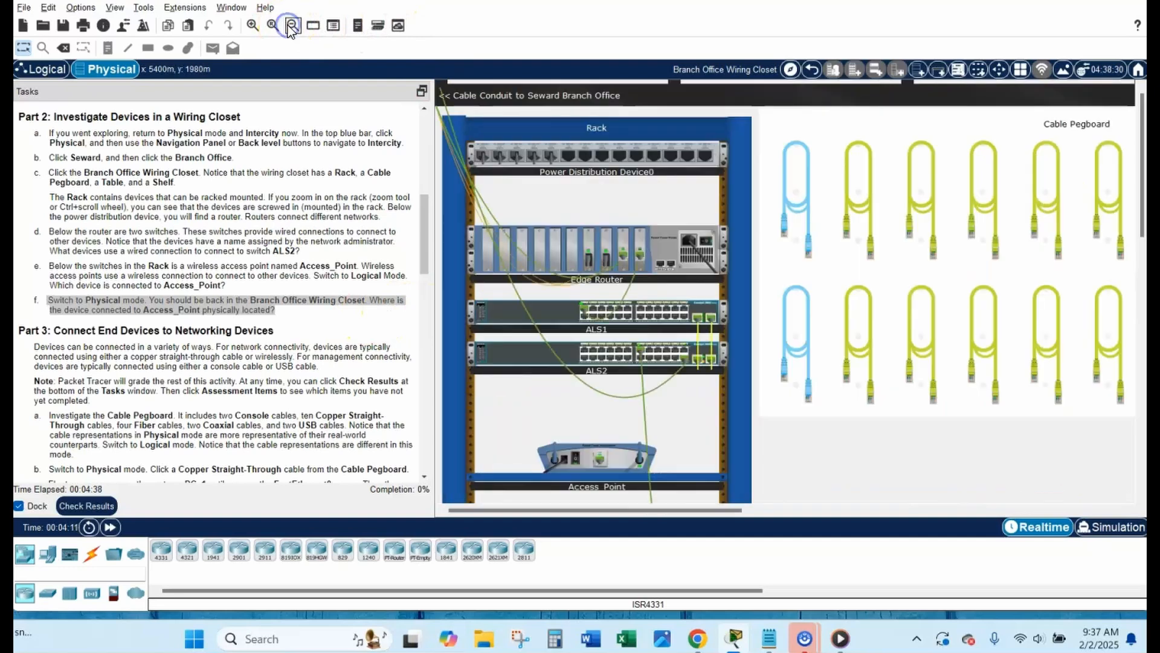
pyautogui.click(291, 25)
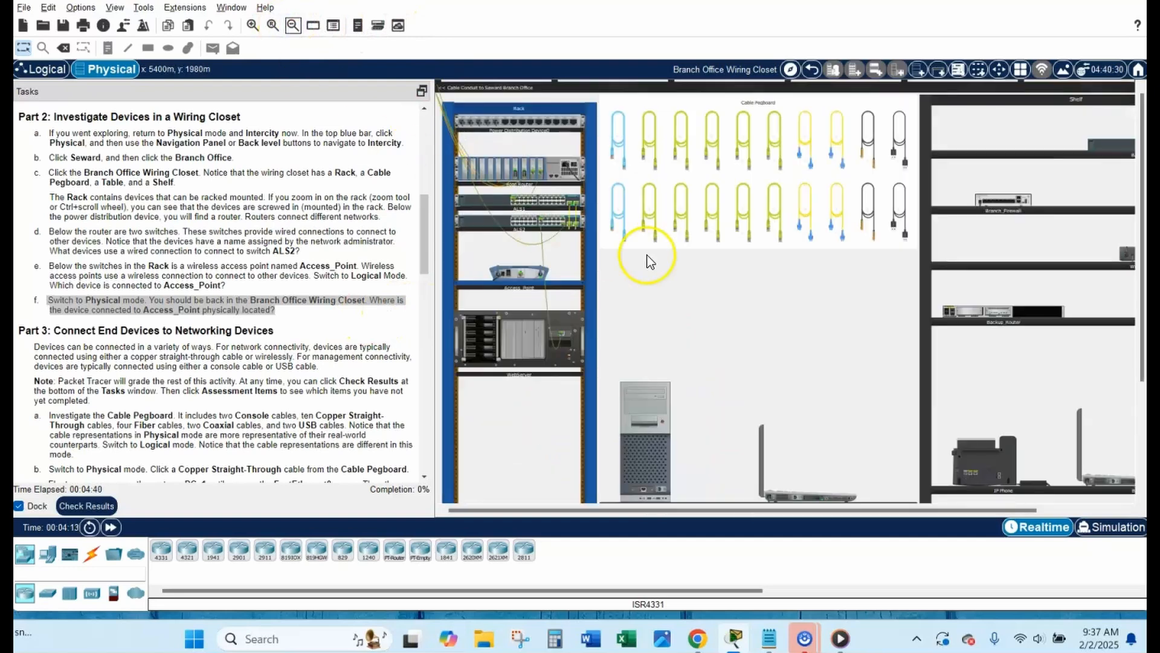
pyautogui.scroll(-1, 839, 438)
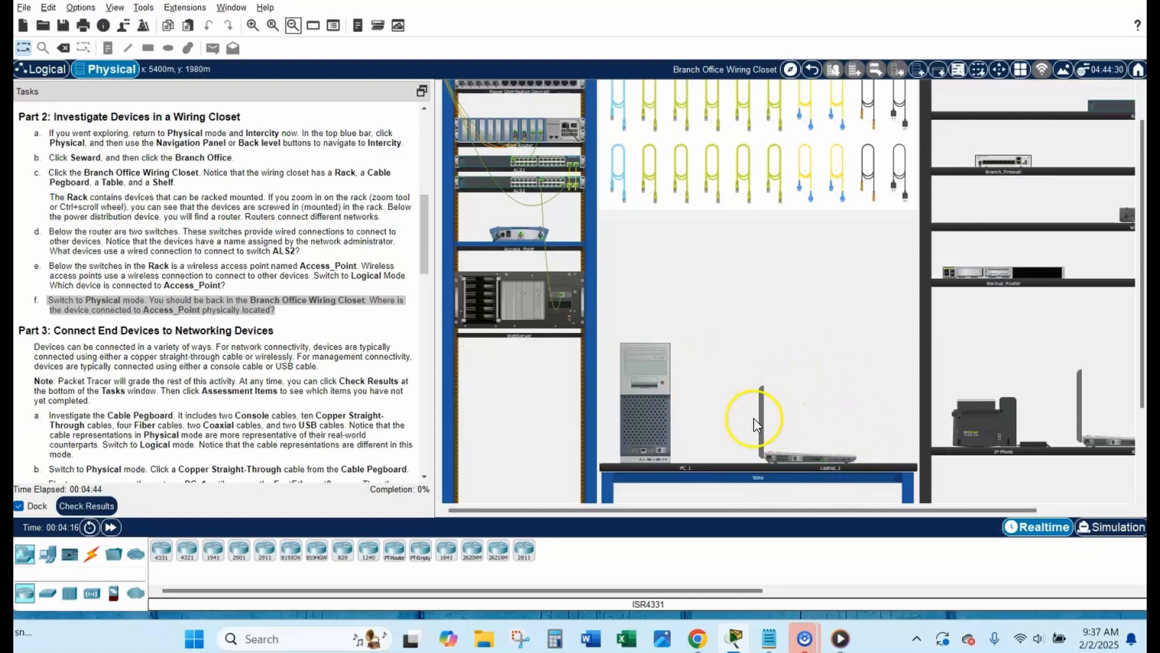
# Step: Following Part 3, examine the cable types on the Cable Pegboard and compare them with their representation in Logical mode
pyautogui.moveTo(426, 216); pyautogui.dragTo(435, 263)
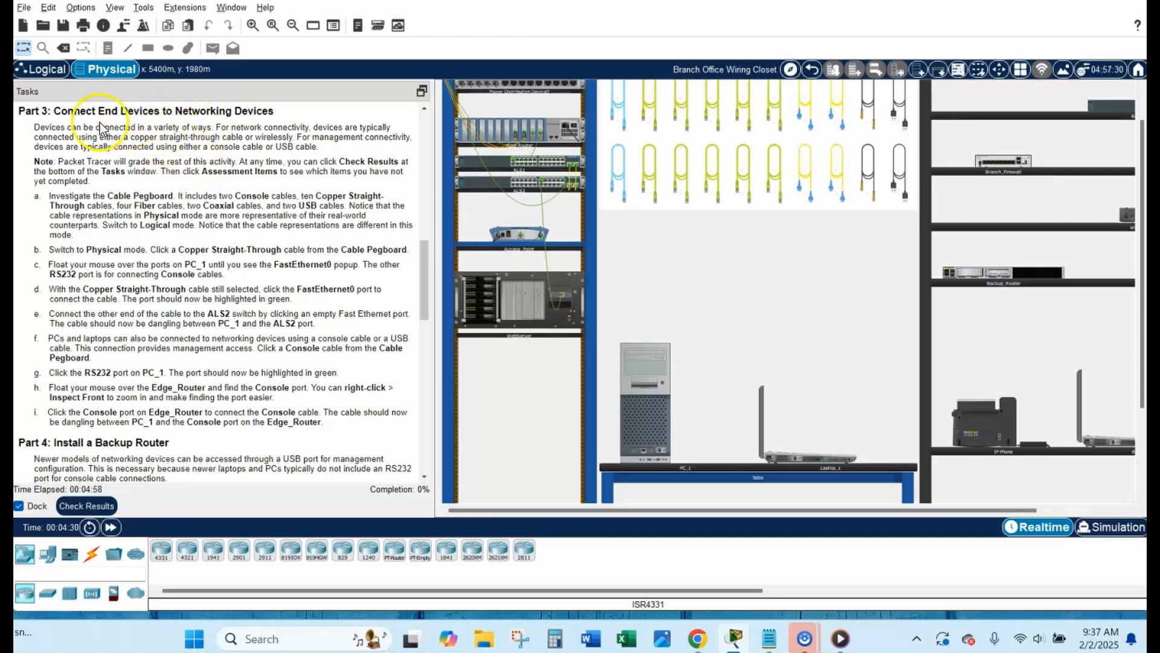
pyautogui.moveTo(34, 128); pyautogui.dragTo(320, 148)
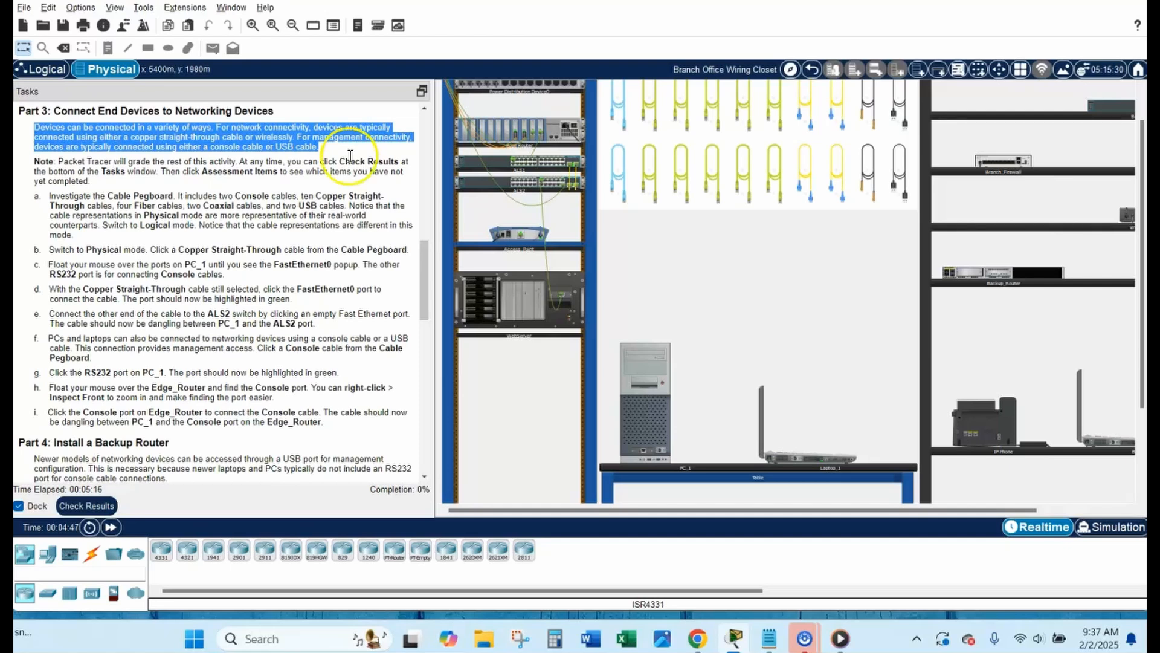
pyautogui.moveTo(34, 197); pyautogui.dragTo(73, 236)
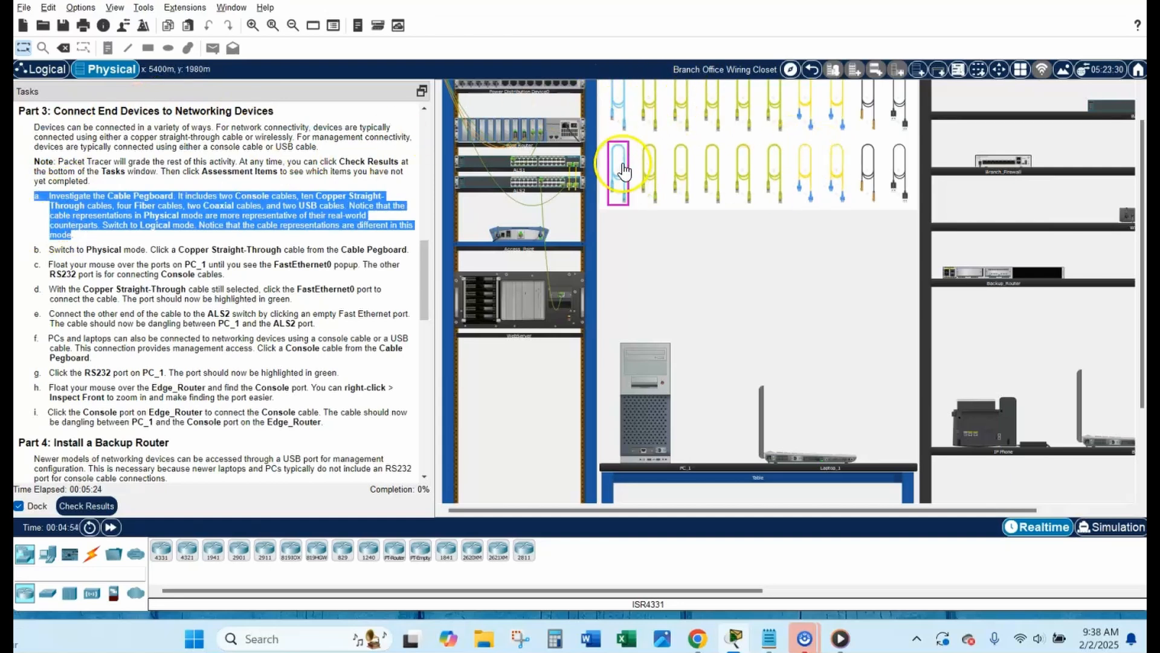
pyautogui.scroll(1, 626, 176)
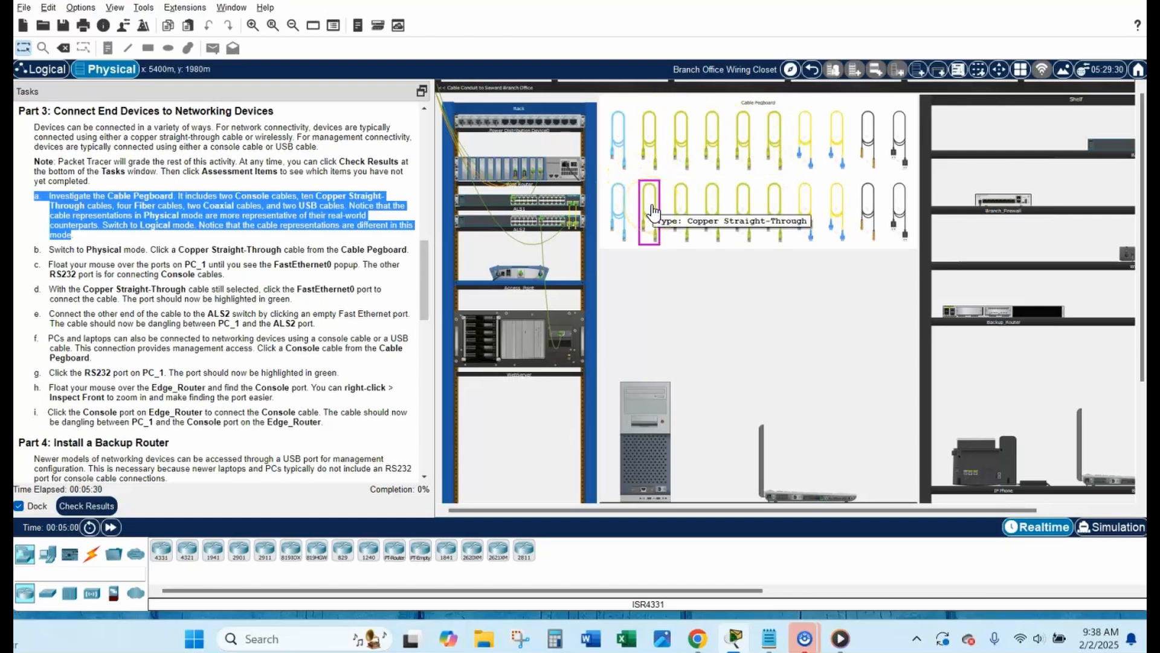
pyautogui.click(814, 145)
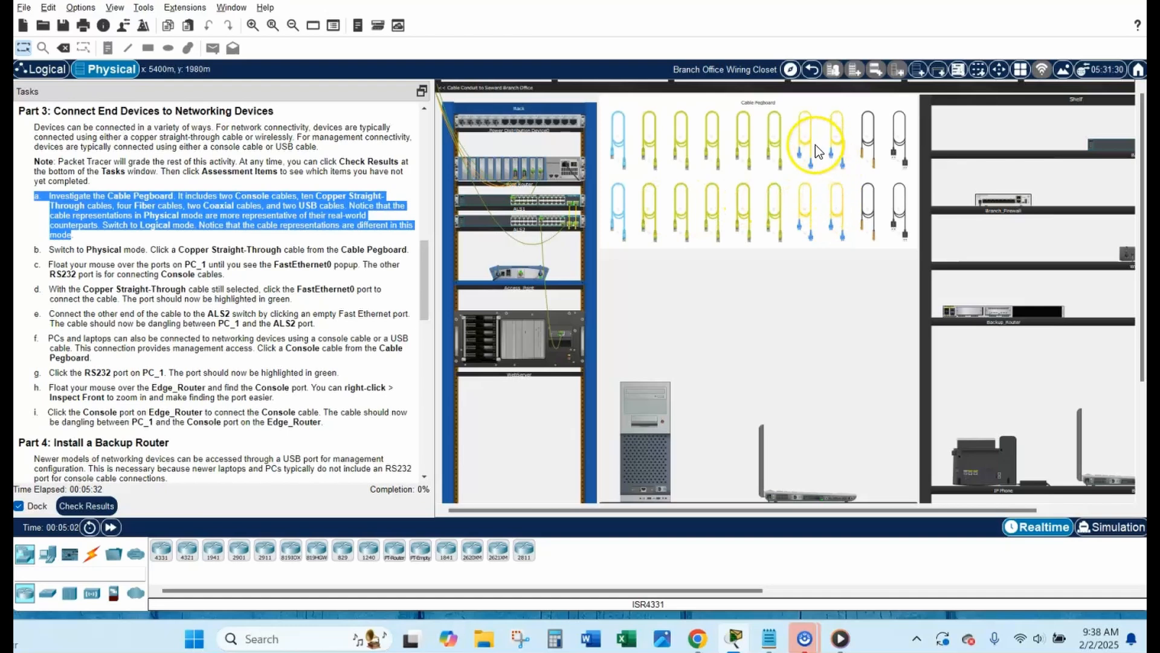
pyautogui.click(869, 217)
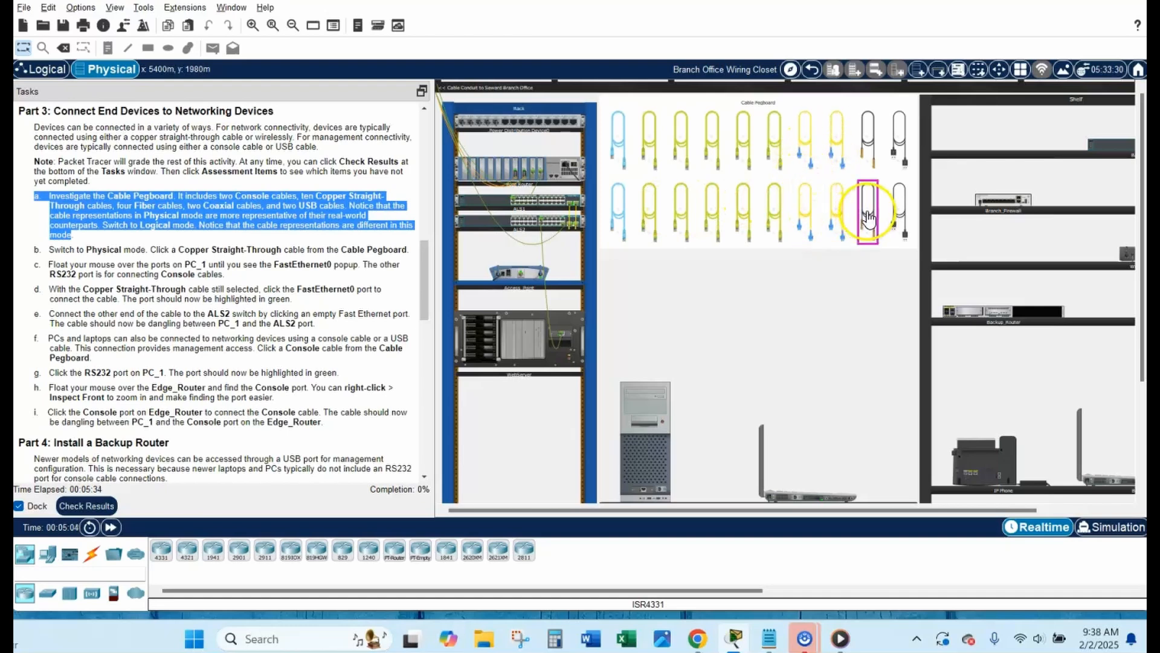
pyautogui.click(906, 217)
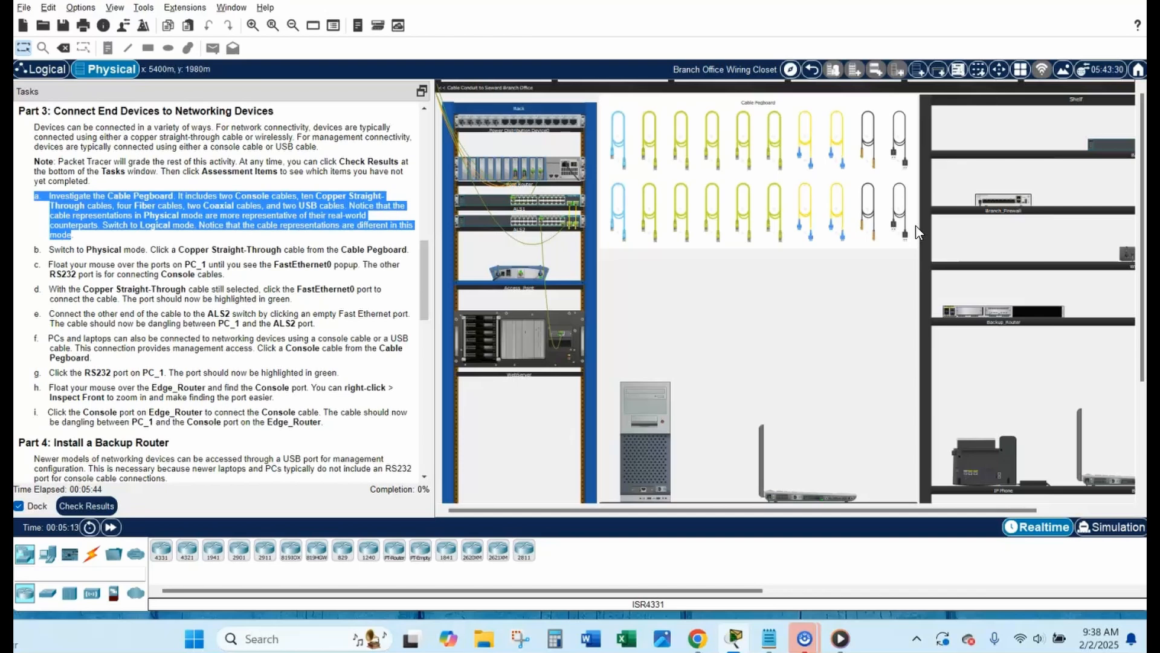
pyautogui.click(843, 206)
pyautogui.click(753, 145)
pyautogui.click(47, 72)
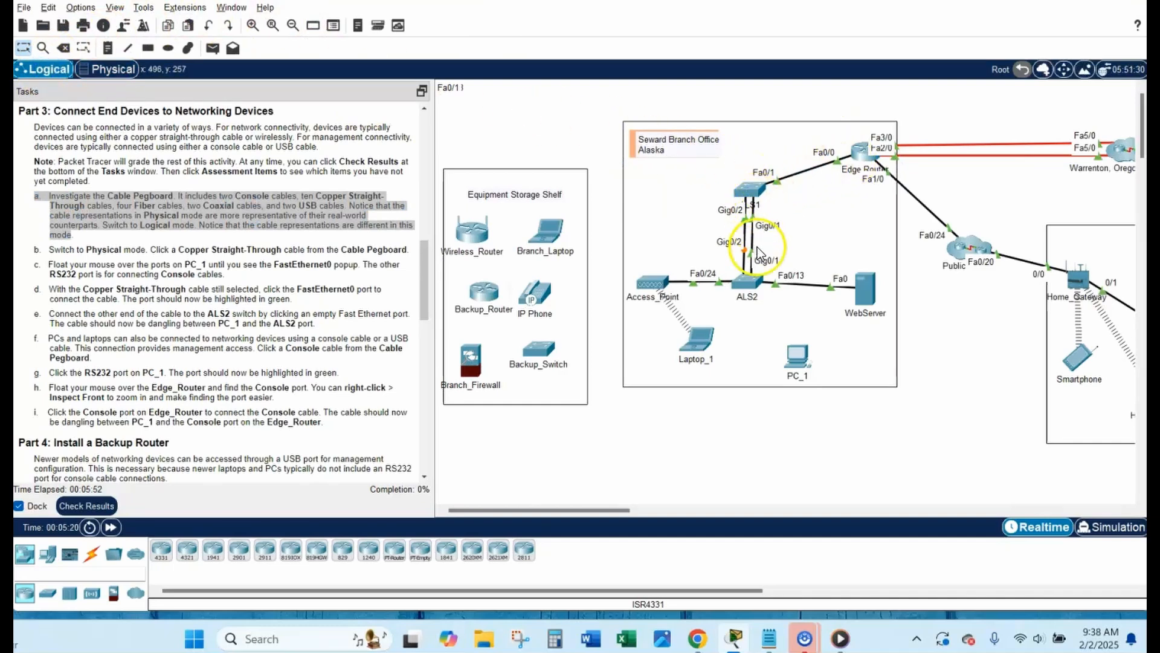
# Step: Return to Physical mode and plug a Copper Straight-Through cable from the Cable Pegboard into the FastEthernet0 port on PC_1
pyautogui.click(107, 72)
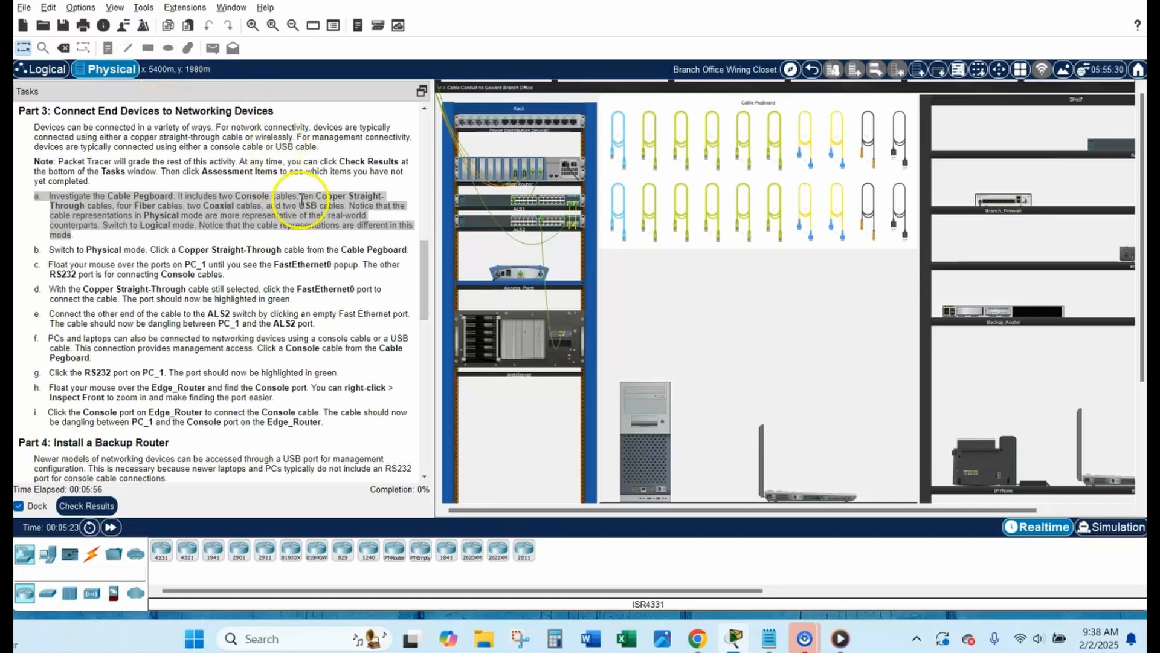
pyautogui.moveTo(37, 250); pyautogui.dragTo(413, 251)
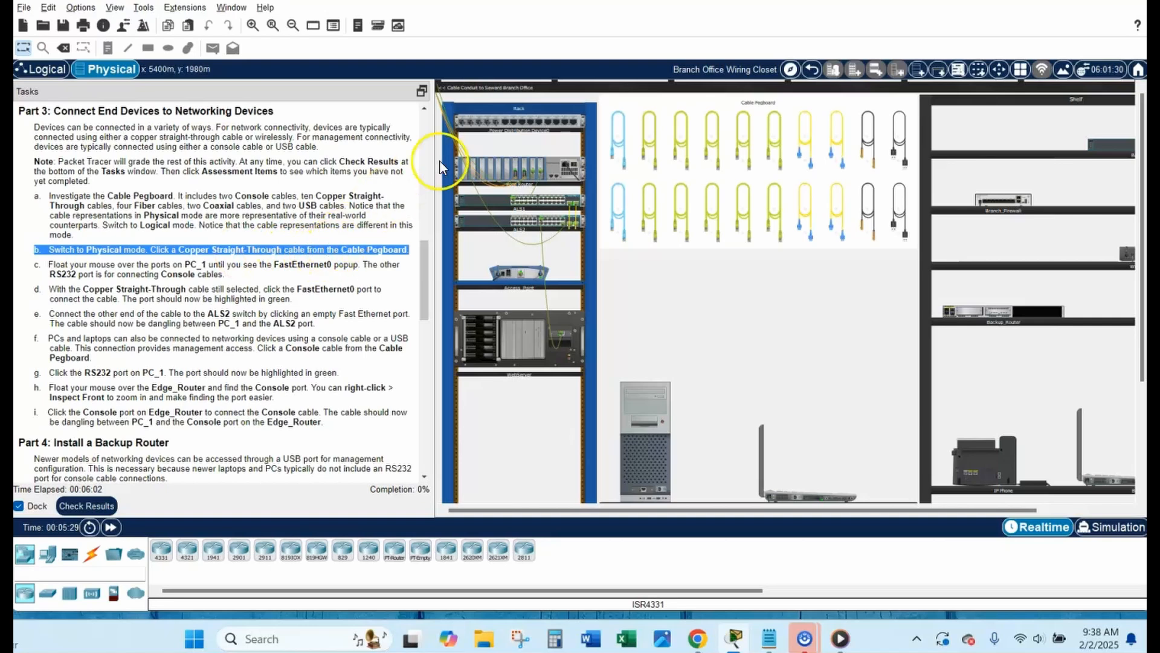
pyautogui.click(683, 209)
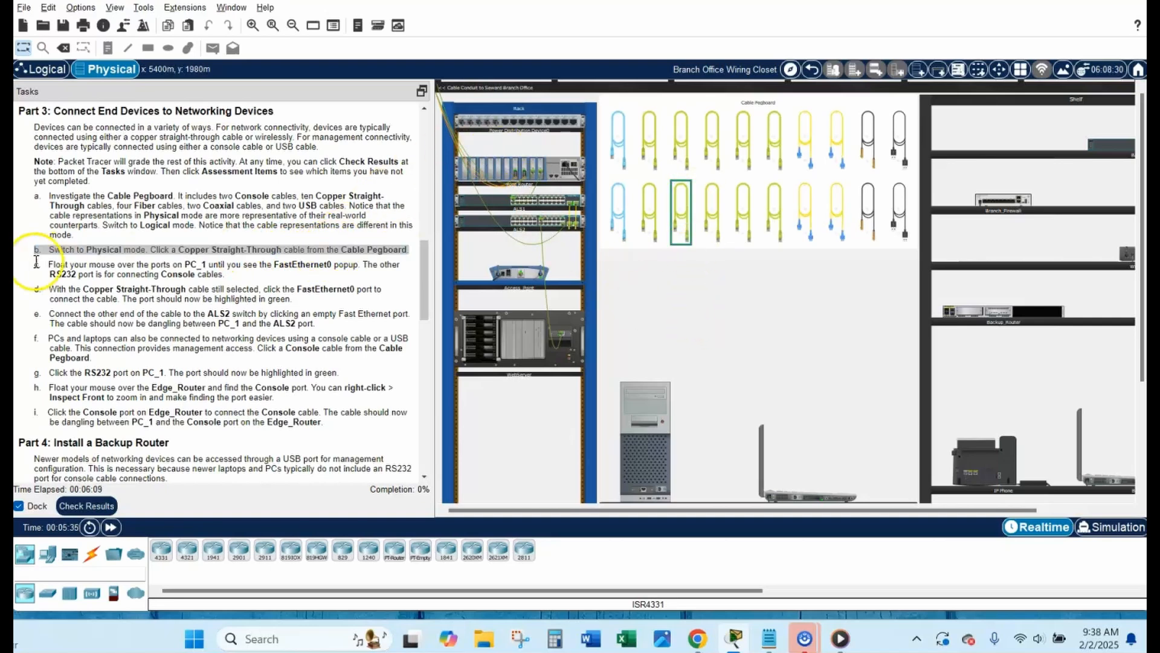
pyautogui.tripleClick(57, 260)
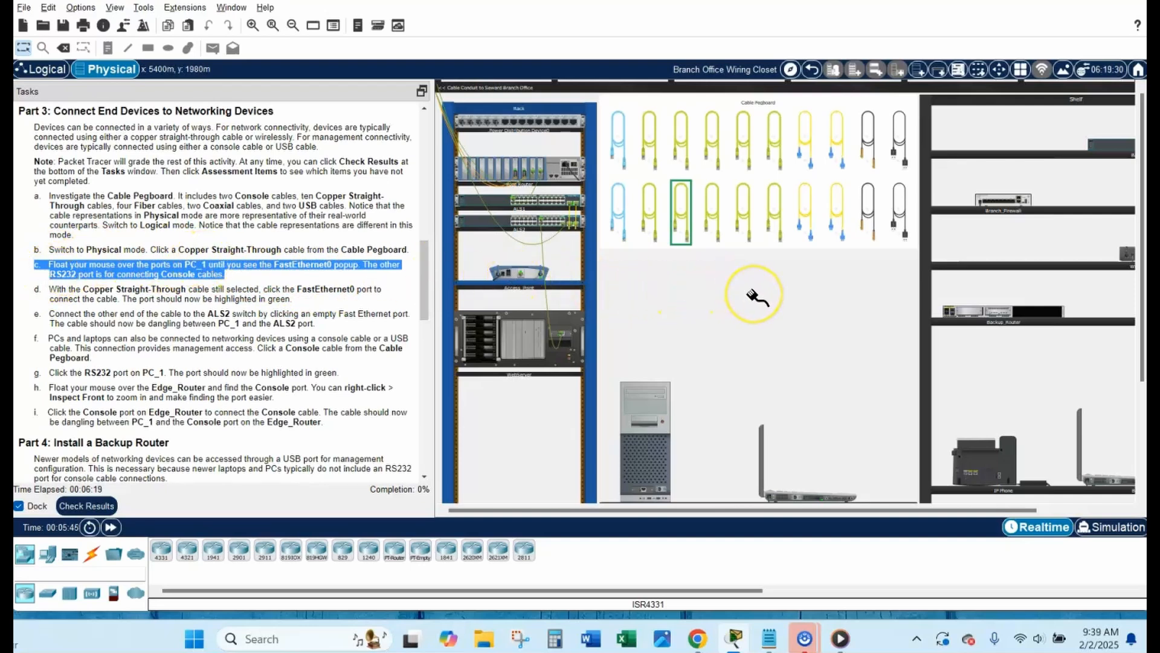
pyautogui.scroll(-1, 756, 296)
pyautogui.scroll(-1, 756, 296)
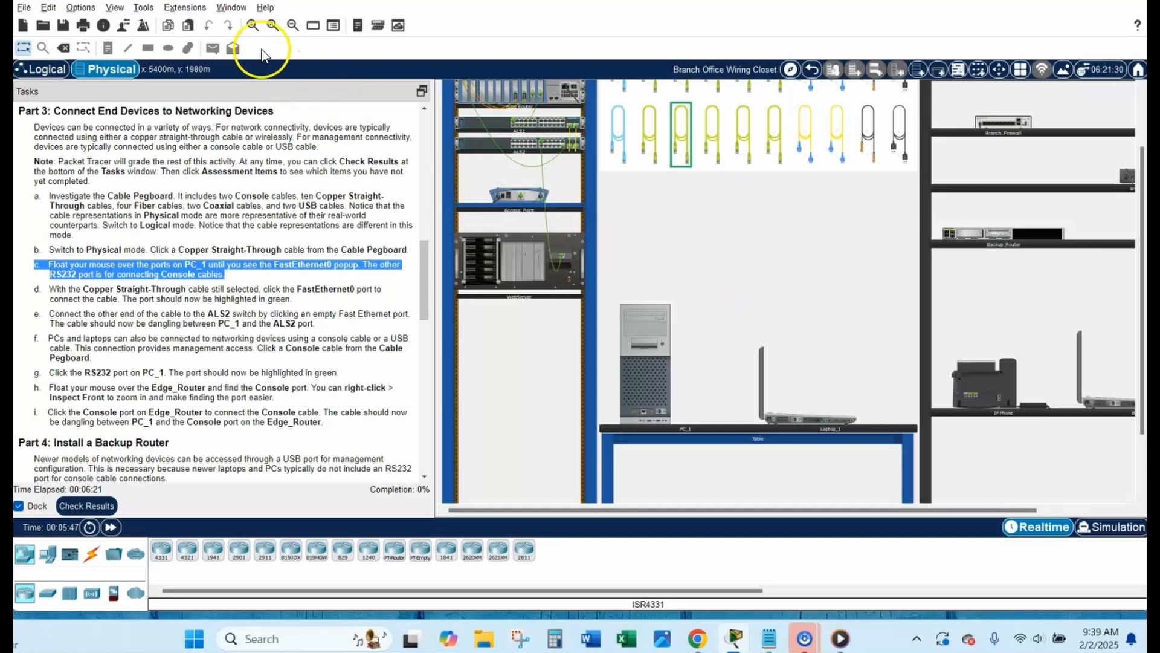
pyautogui.click(253, 25)
pyautogui.scroll(-10, 873, 302)
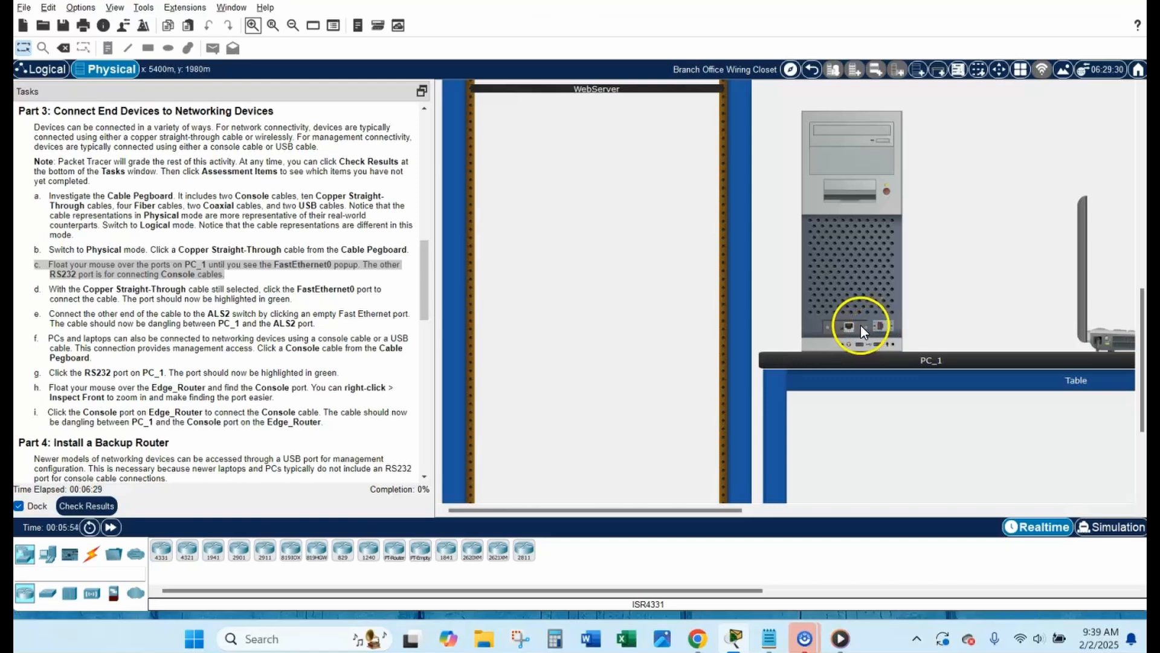
pyautogui.moveTo(851, 326)
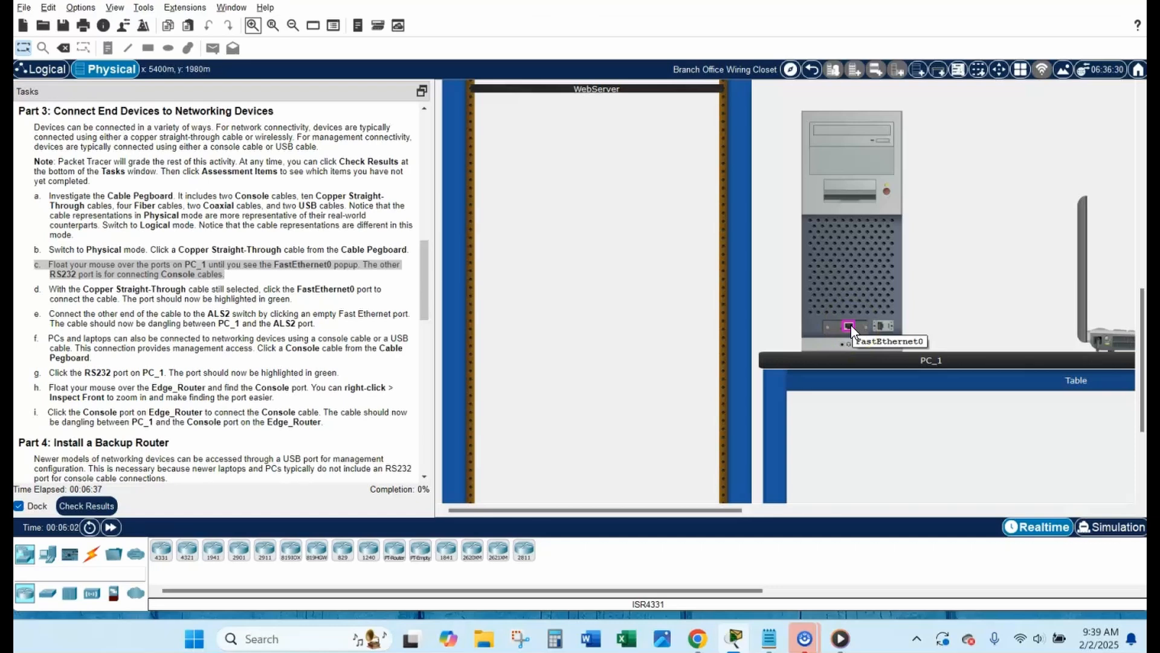
pyautogui.click(850, 326)
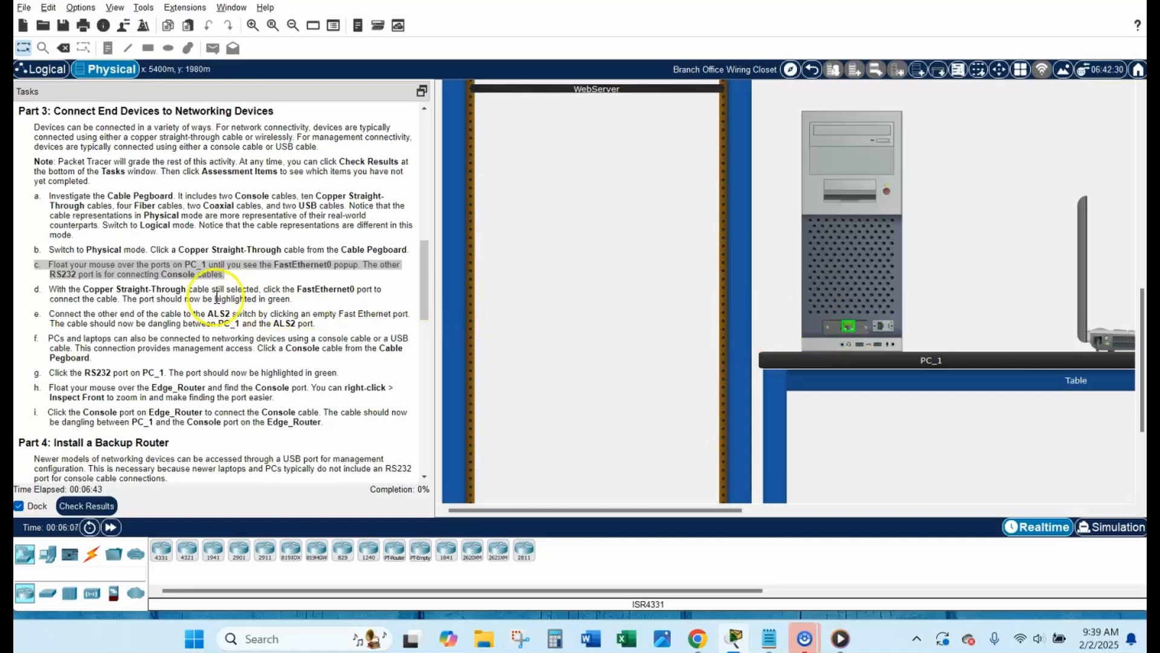
# Step: Connect the other end of the straight-through cable to an empty Fast Ethernet port on switch ALS2 and trace it to PC_1
pyautogui.moveTo(33, 314); pyautogui.dragTo(343, 325)
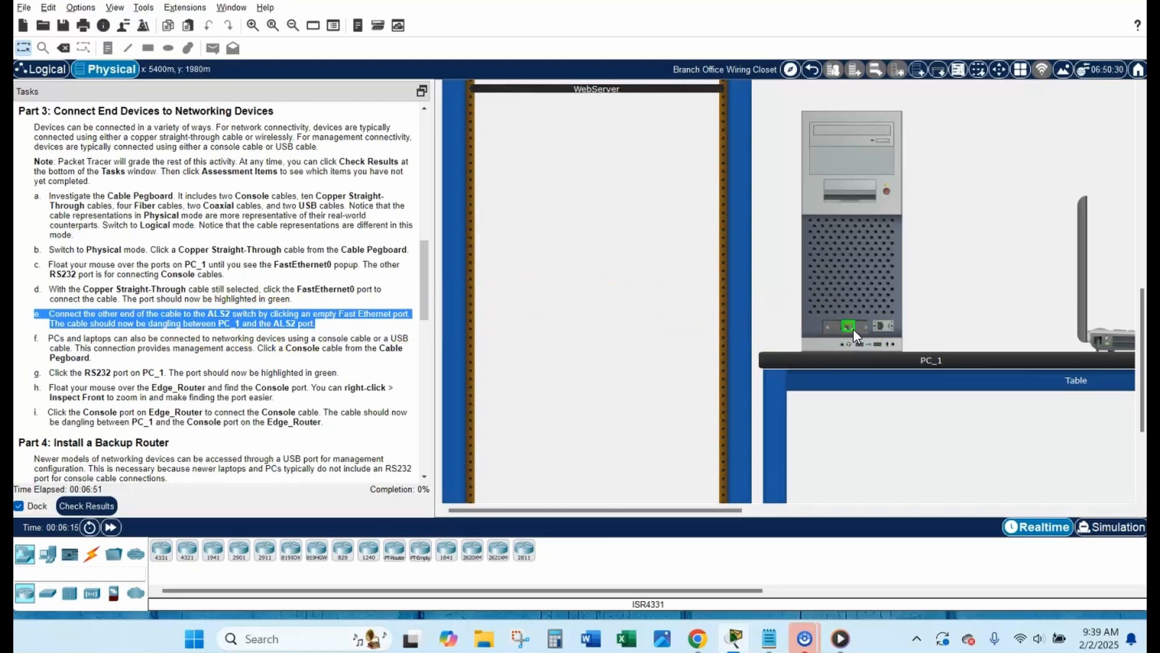
pyautogui.scroll(8, 582, 311)
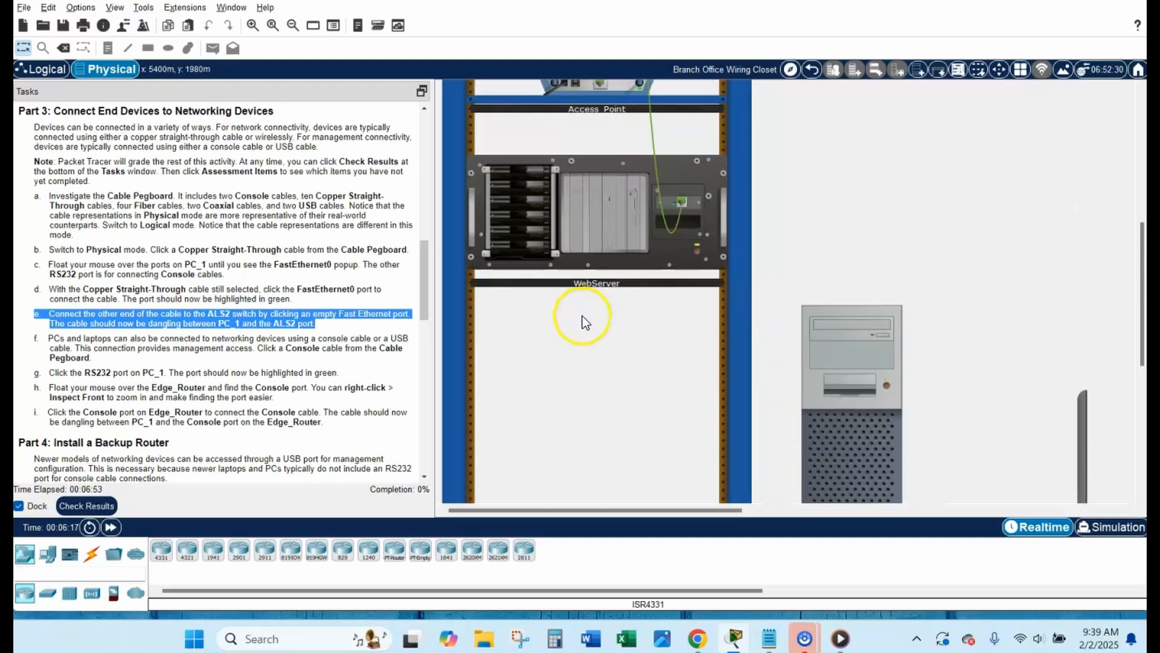
pyautogui.scroll(4, 590, 318)
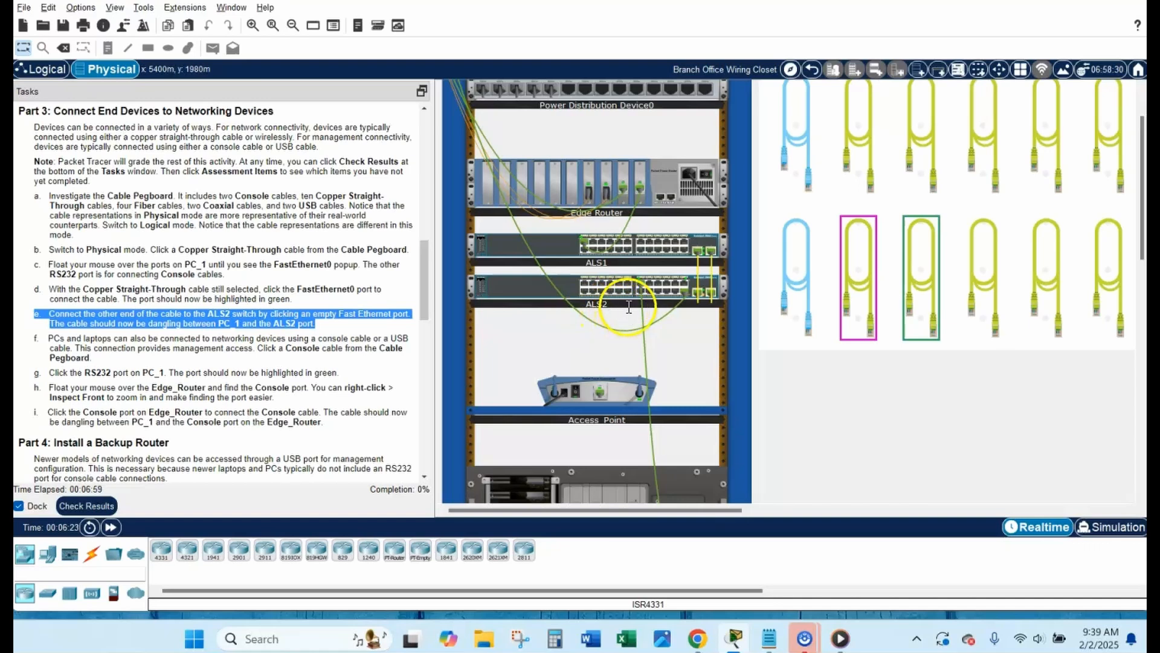
pyautogui.click(600, 283)
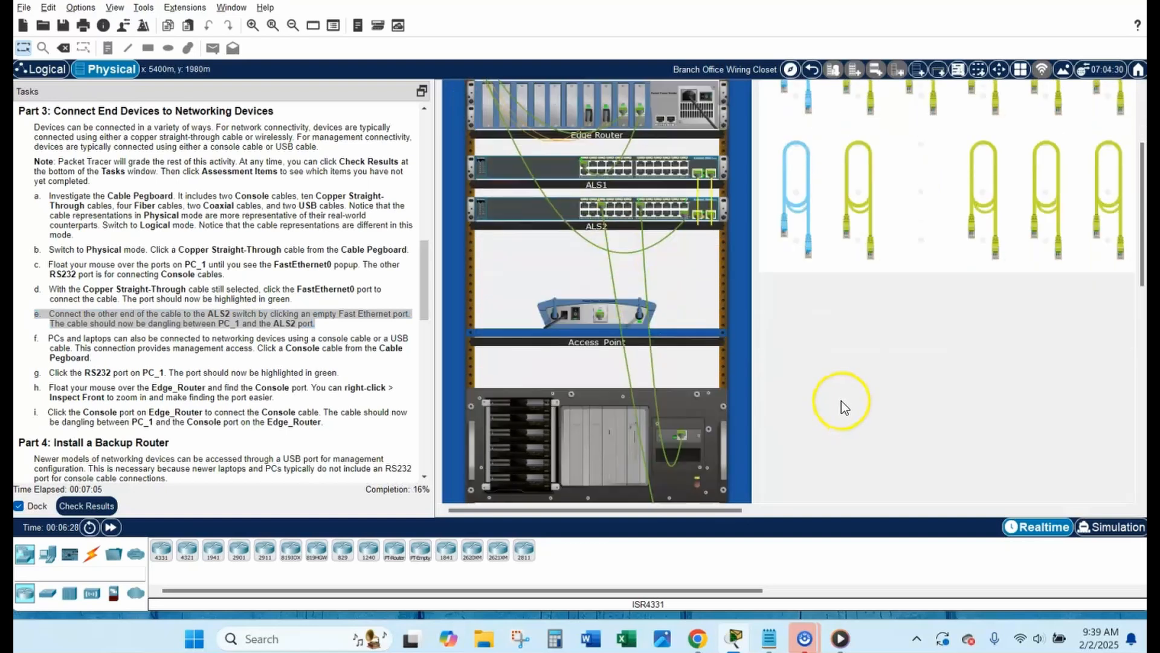
pyautogui.scroll(-5, 841, 399)
pyautogui.scroll(-2, 828, 393)
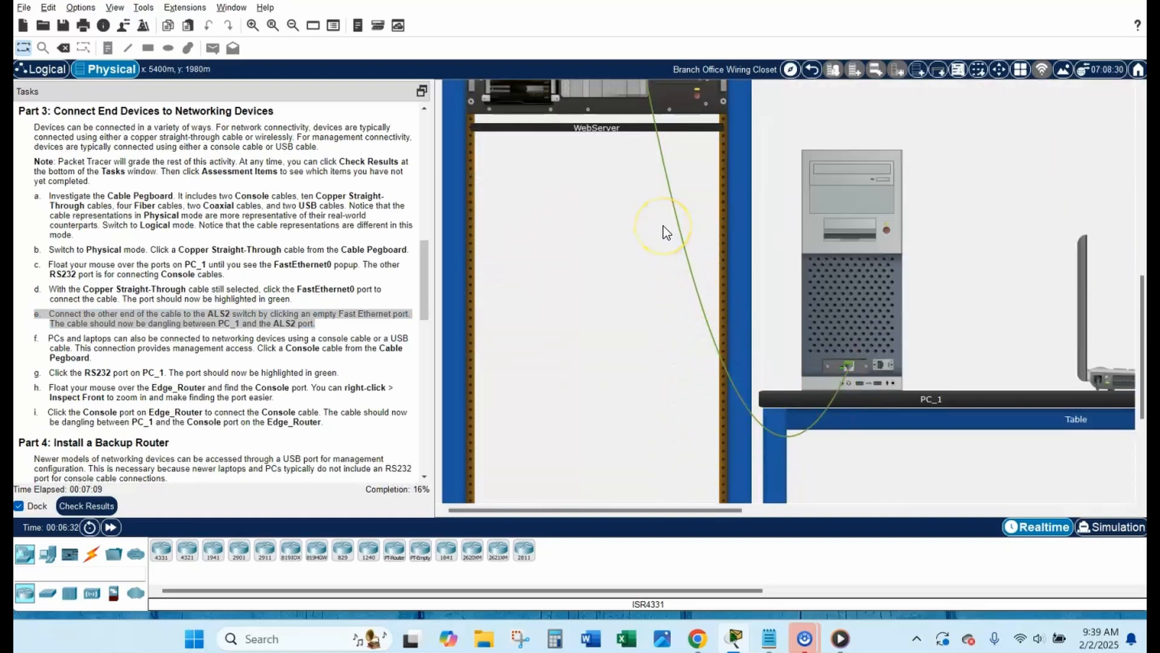
pyautogui.scroll(5, 663, 226)
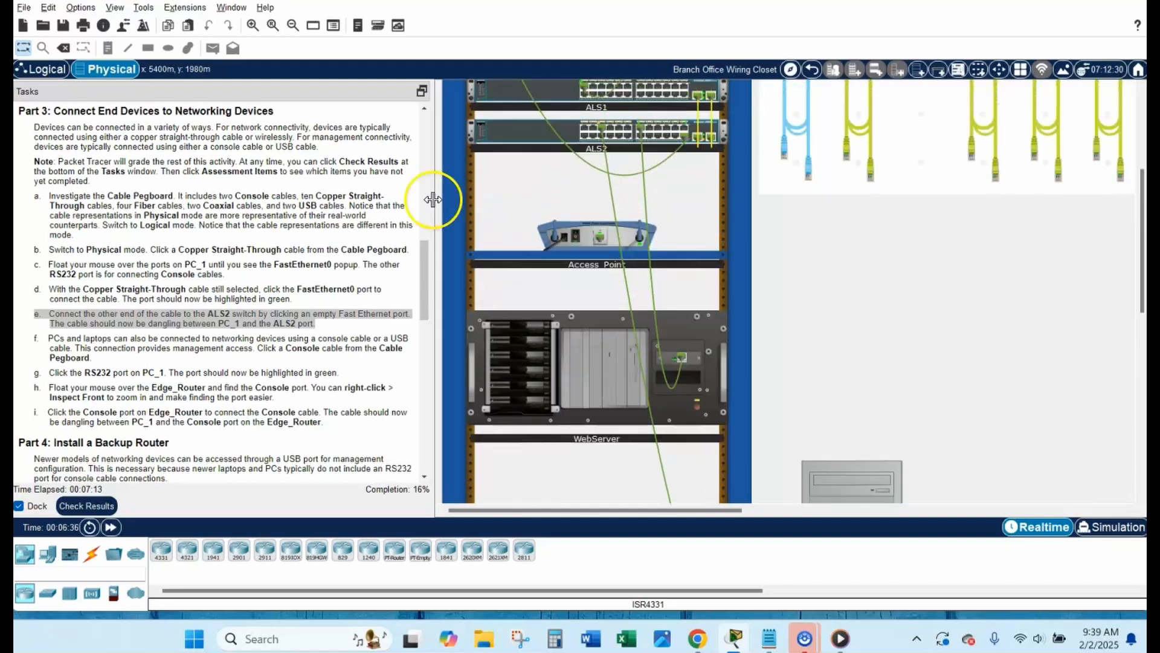
# Step: Take a Console cable from the Cable Pegboard and plug it into the RS232 port on PC_1
pyautogui.moveTo(36, 336); pyautogui.dragTo(110, 358)
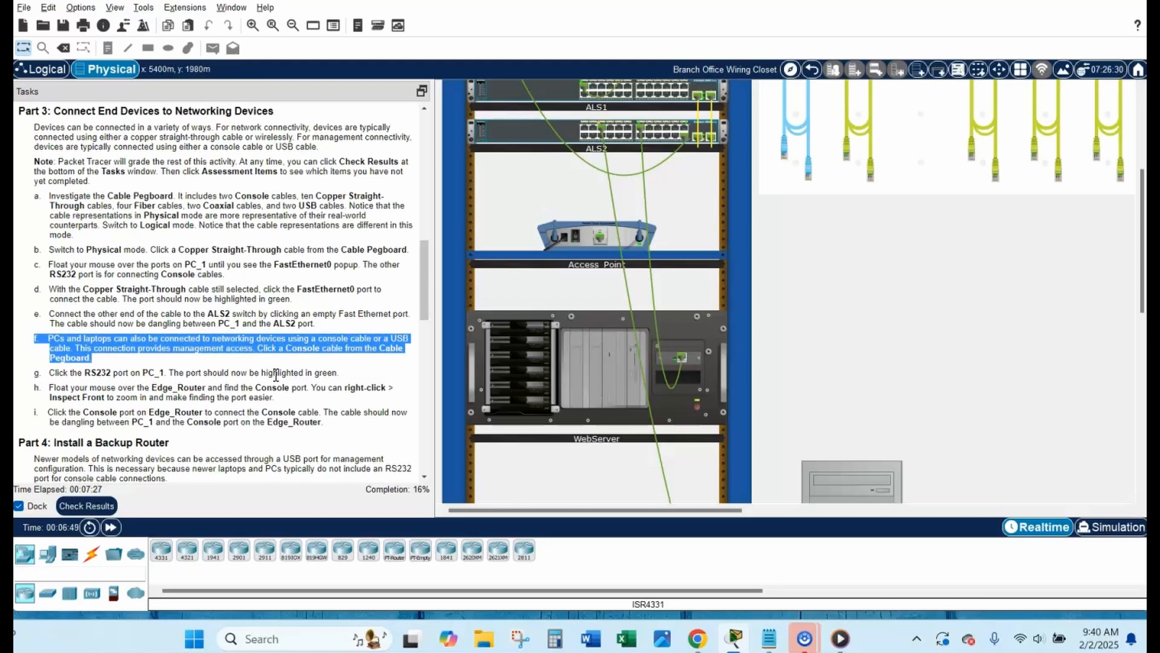
pyautogui.scroll(4, 861, 275)
pyautogui.click(854, 284)
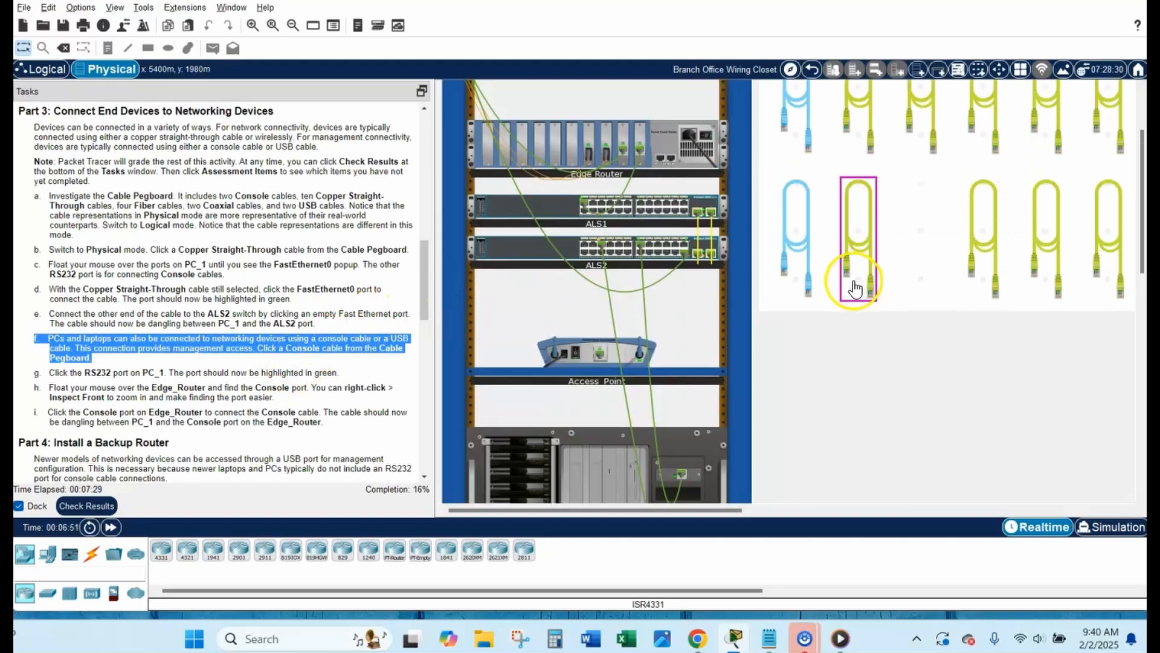
pyautogui.click(808, 236)
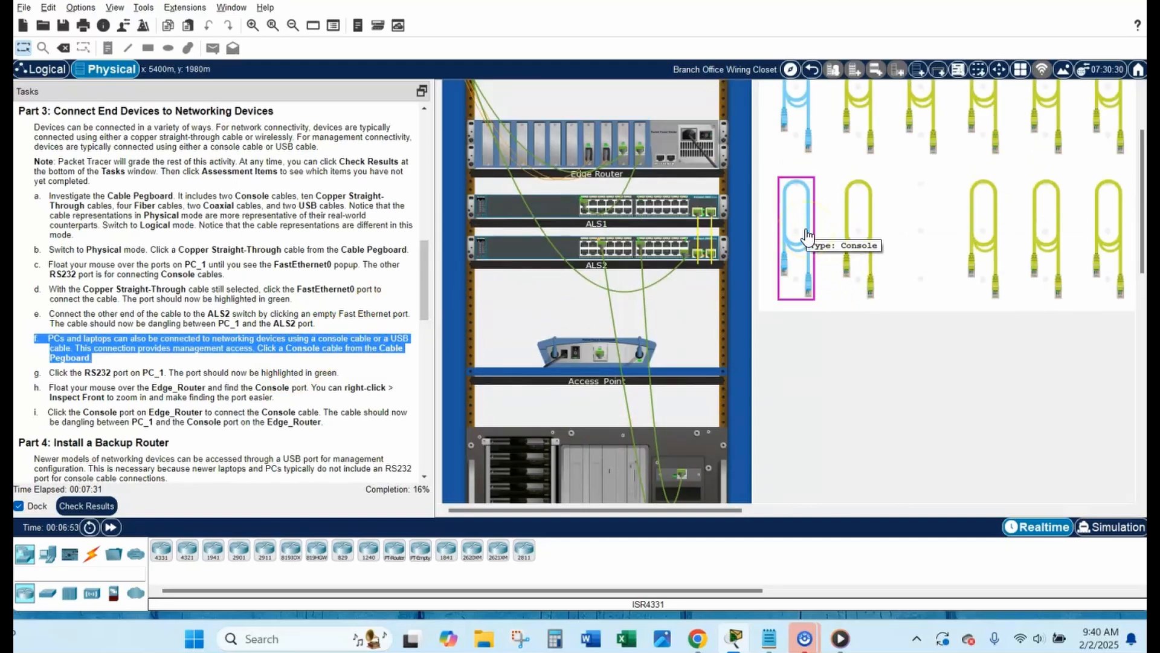
pyautogui.click(808, 236)
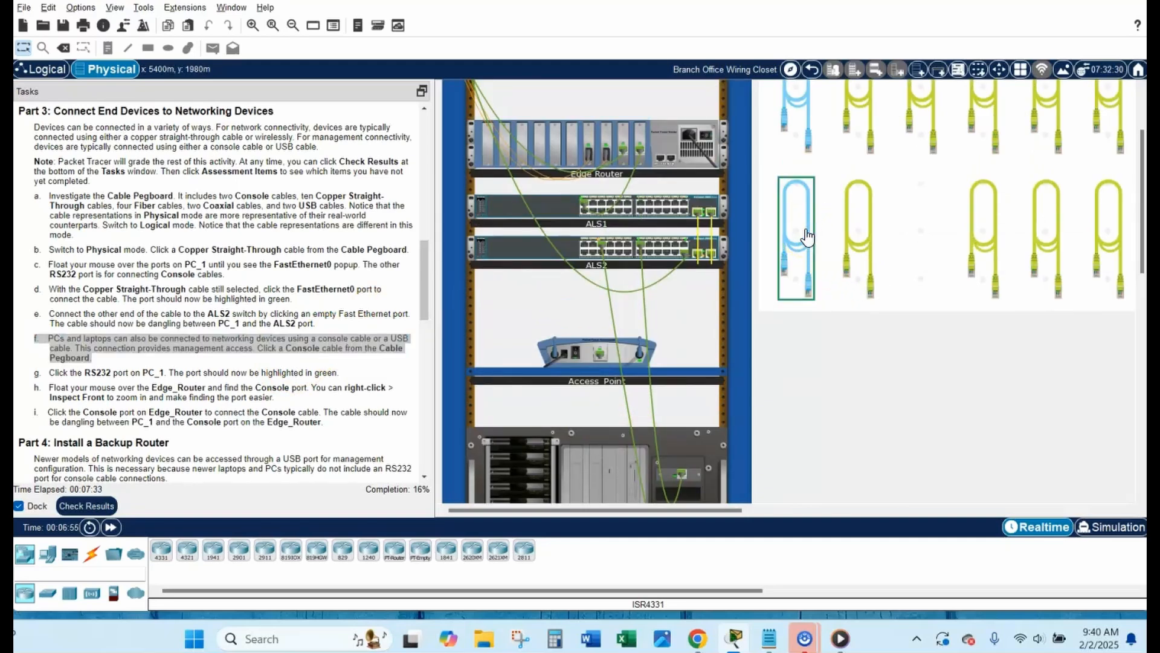
pyautogui.click(37, 375)
pyautogui.moveTo(38, 374); pyautogui.dragTo(342, 374)
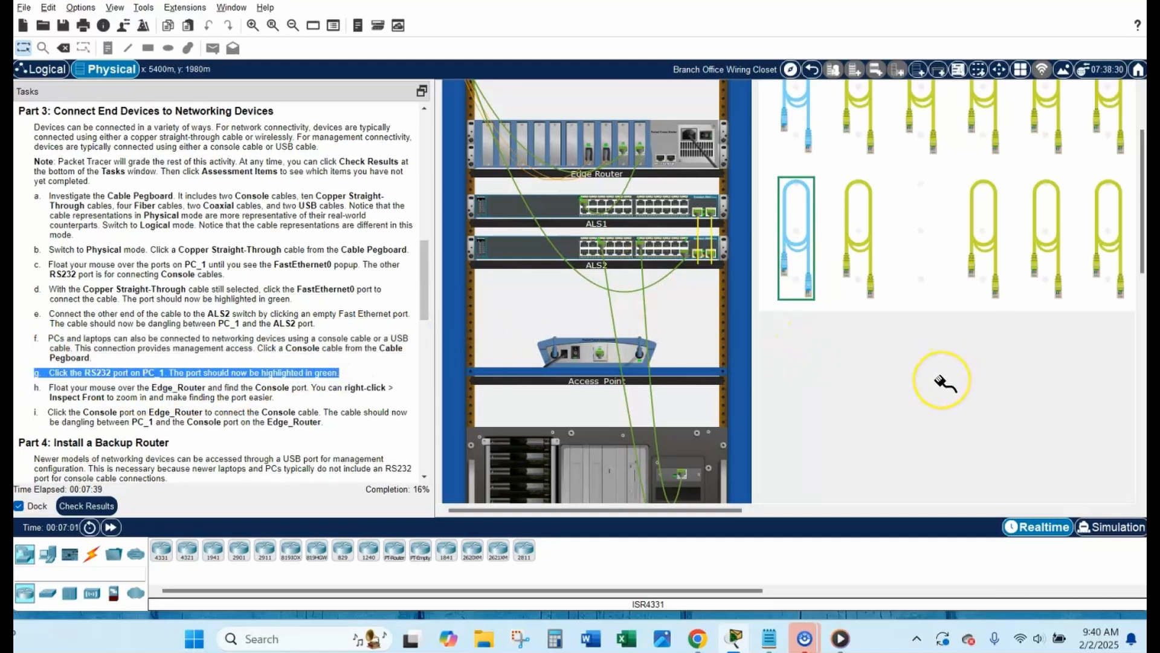
pyautogui.scroll(-10, 943, 384)
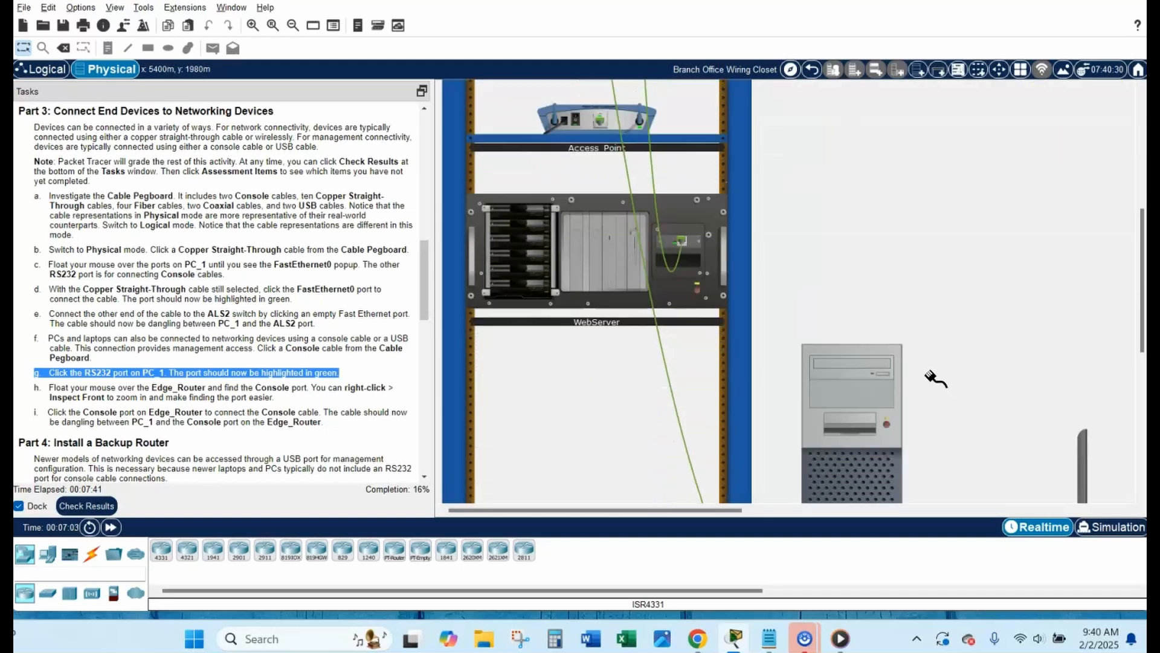
pyautogui.scroll(-1, 936, 369)
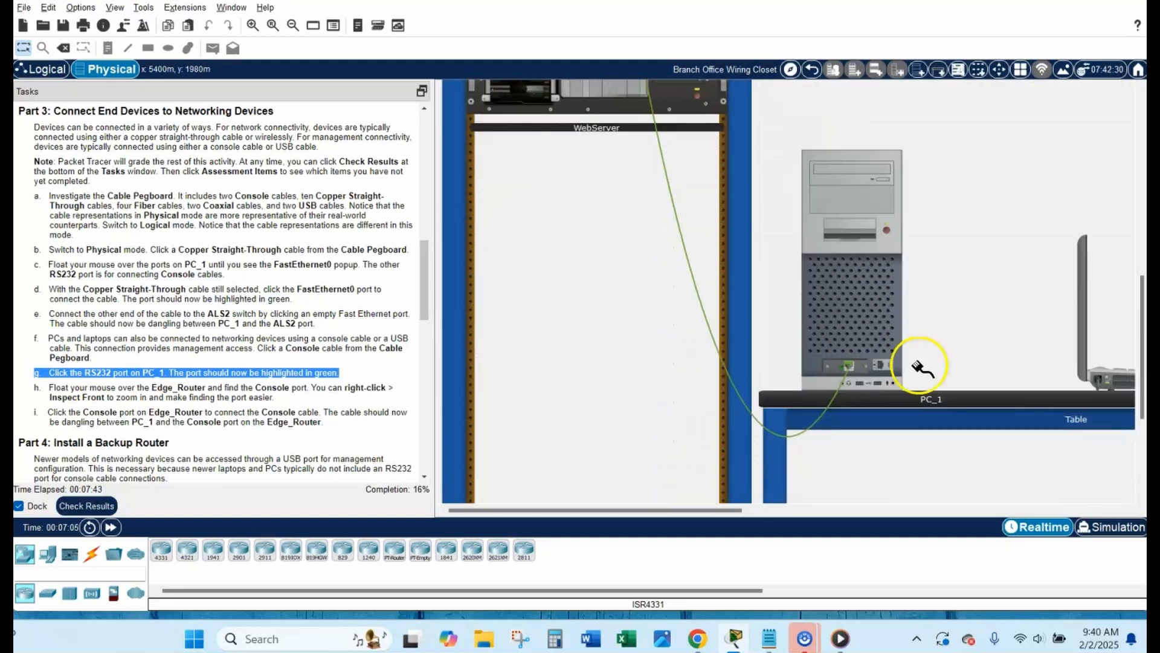
pyautogui.click(884, 365)
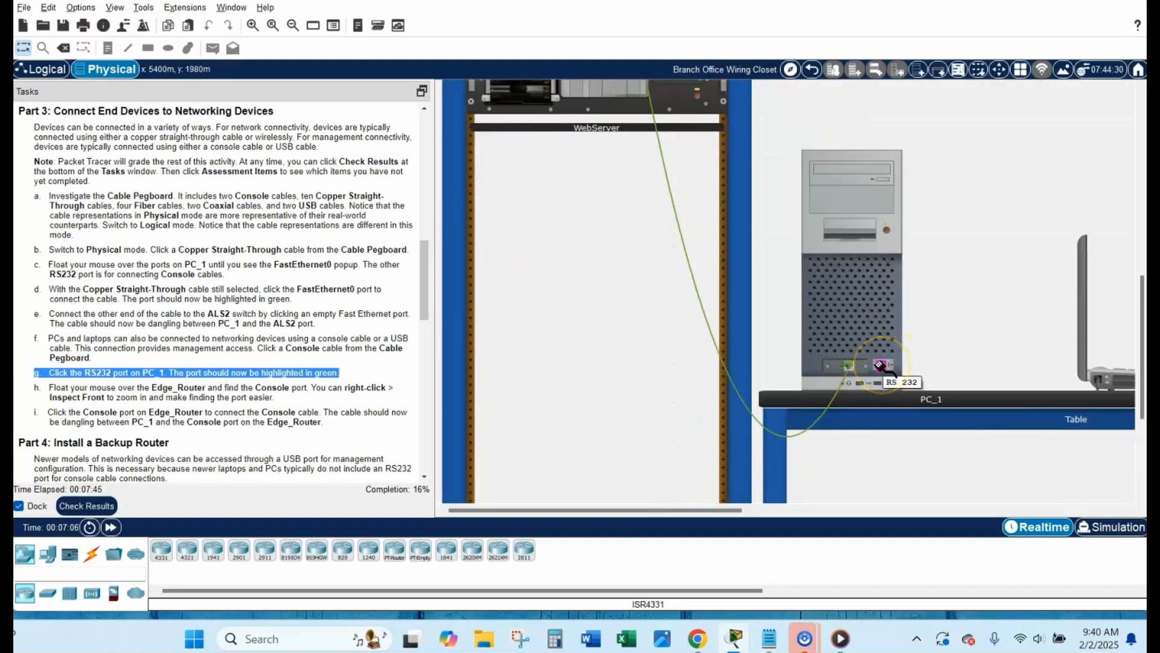
pyautogui.click(881, 366)
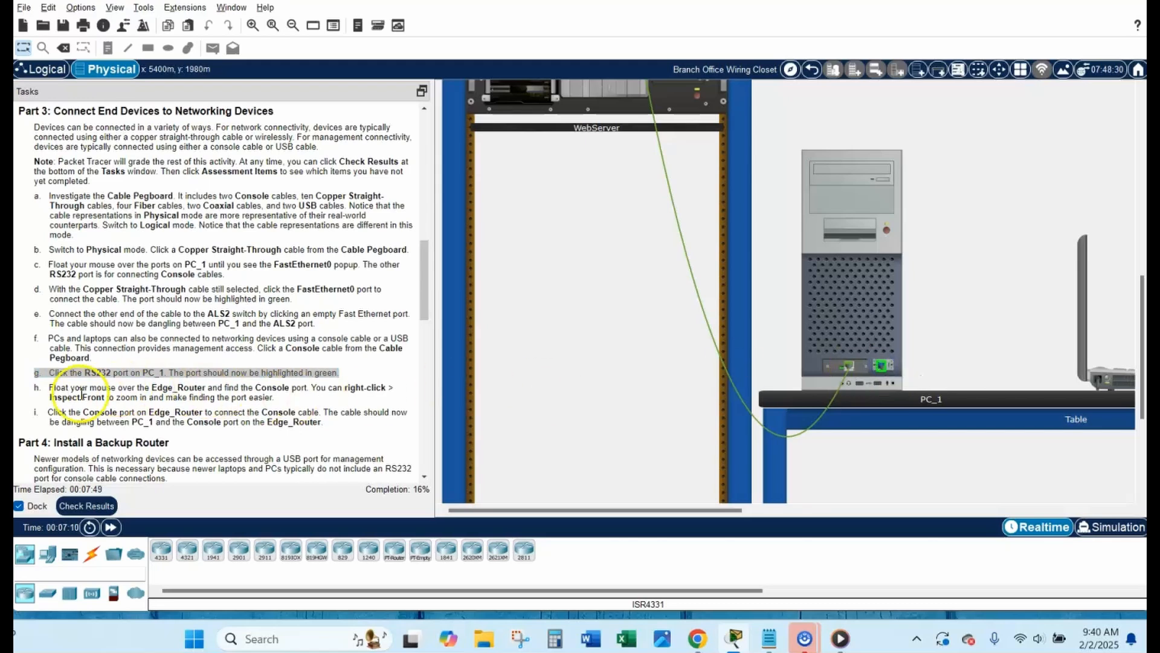
# Step: Connect the other end of the Console cable to the Console port on Edge_Router in the rack
pyautogui.click(34, 390)
pyautogui.moveTo(34, 390); pyautogui.dragTo(301, 401)
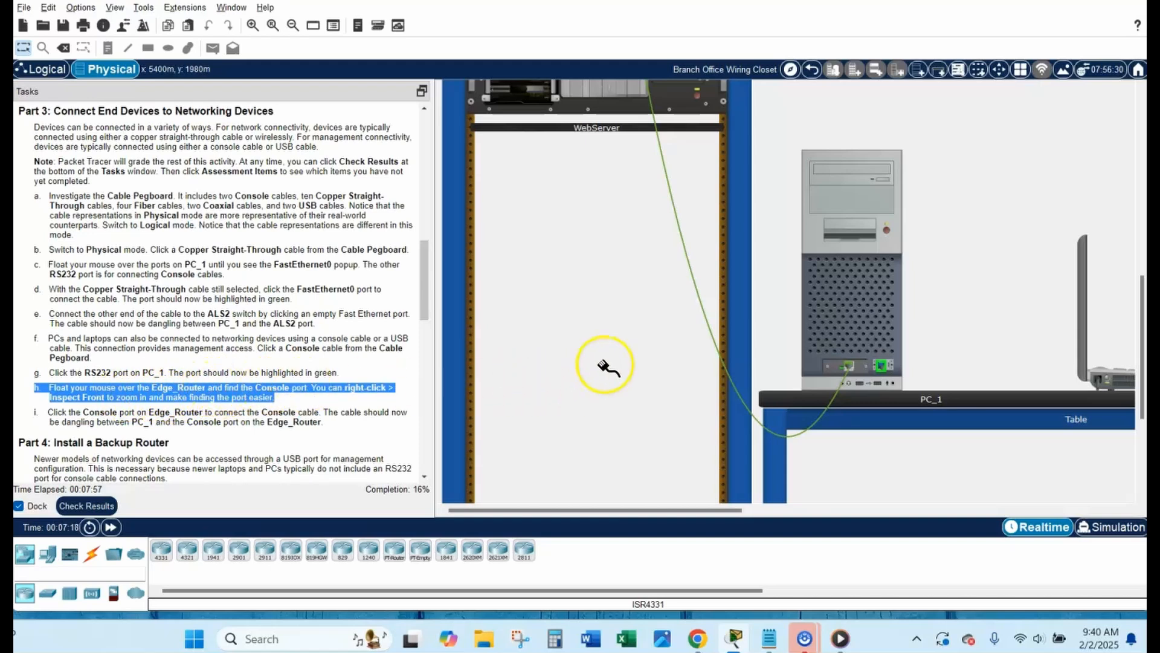
pyautogui.scroll(3, 603, 371)
pyautogui.scroll(5, 606, 363)
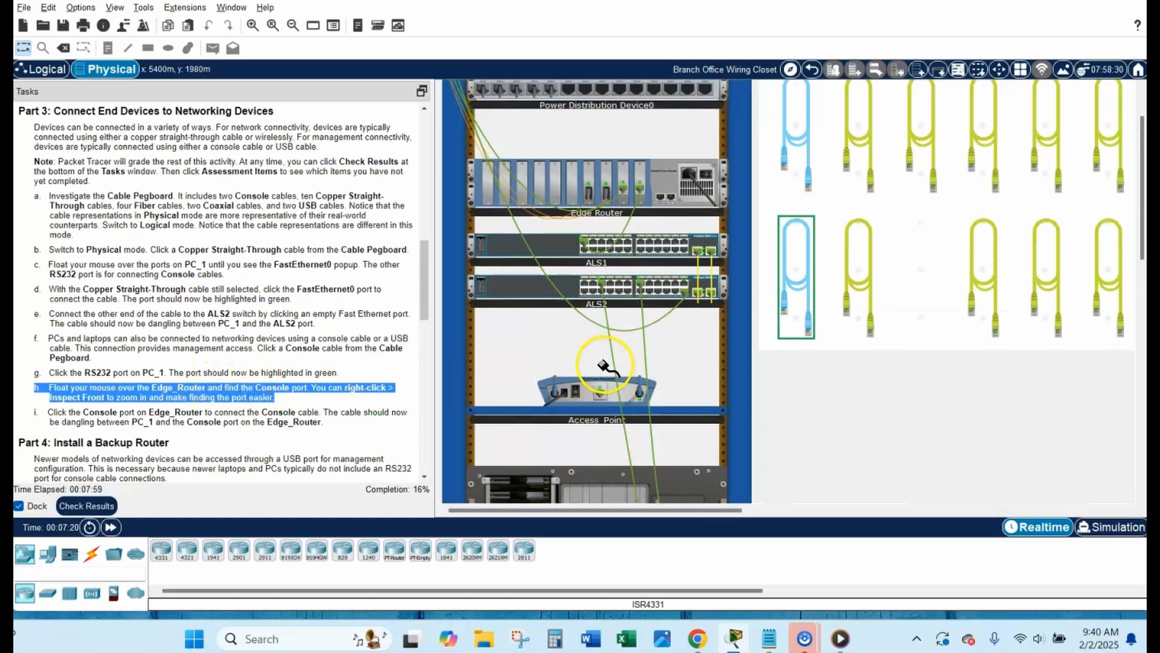
pyautogui.scroll(1, 609, 358)
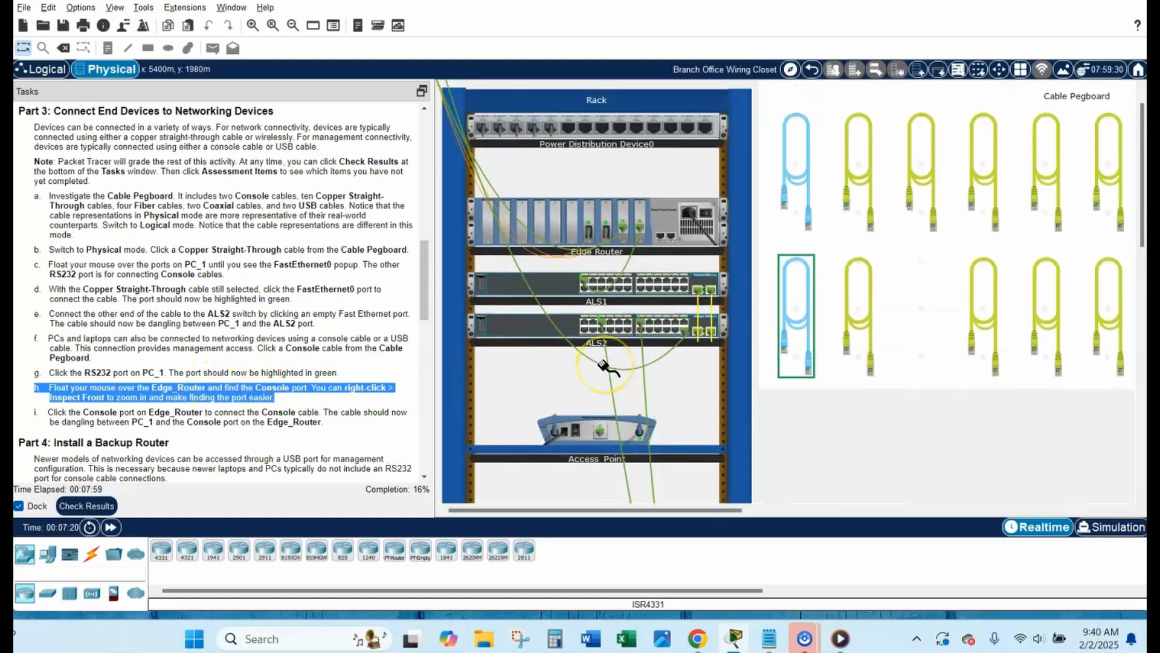
pyautogui.click(661, 236)
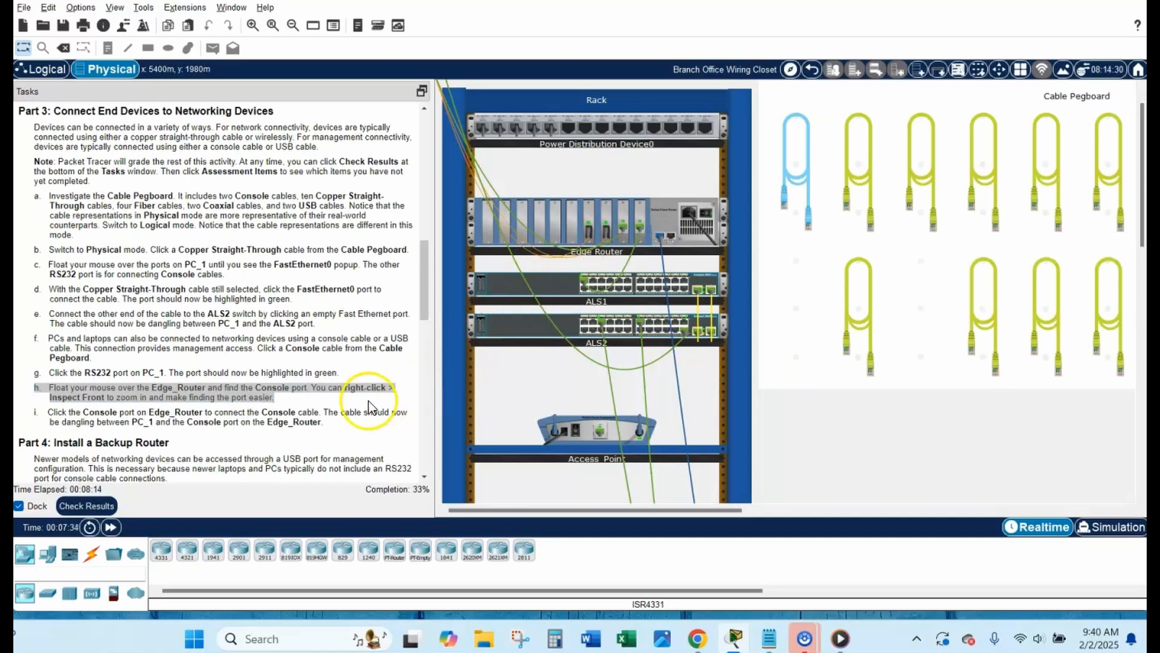
# Step: Move Backup_Router from the Shelf into the empty Rack slot between Power Distribution Device0 and Edge_Router
pyautogui.moveTo(333, 412); pyautogui.dragTo(354, 423)
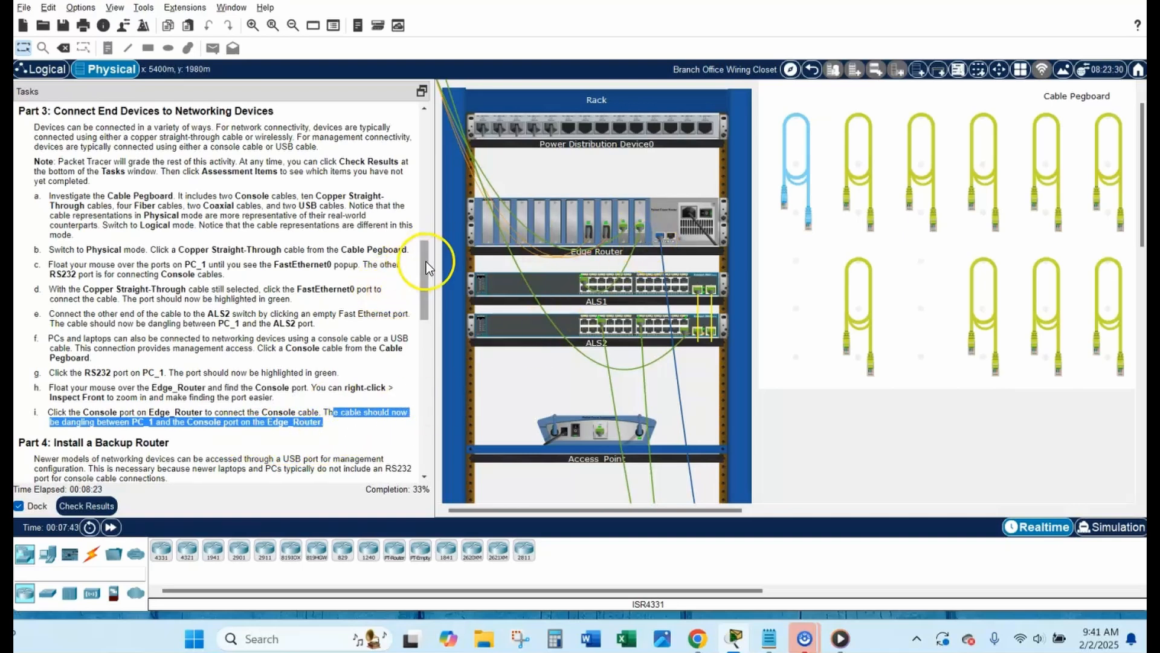
pyautogui.moveTo(426, 263); pyautogui.dragTo(447, 329)
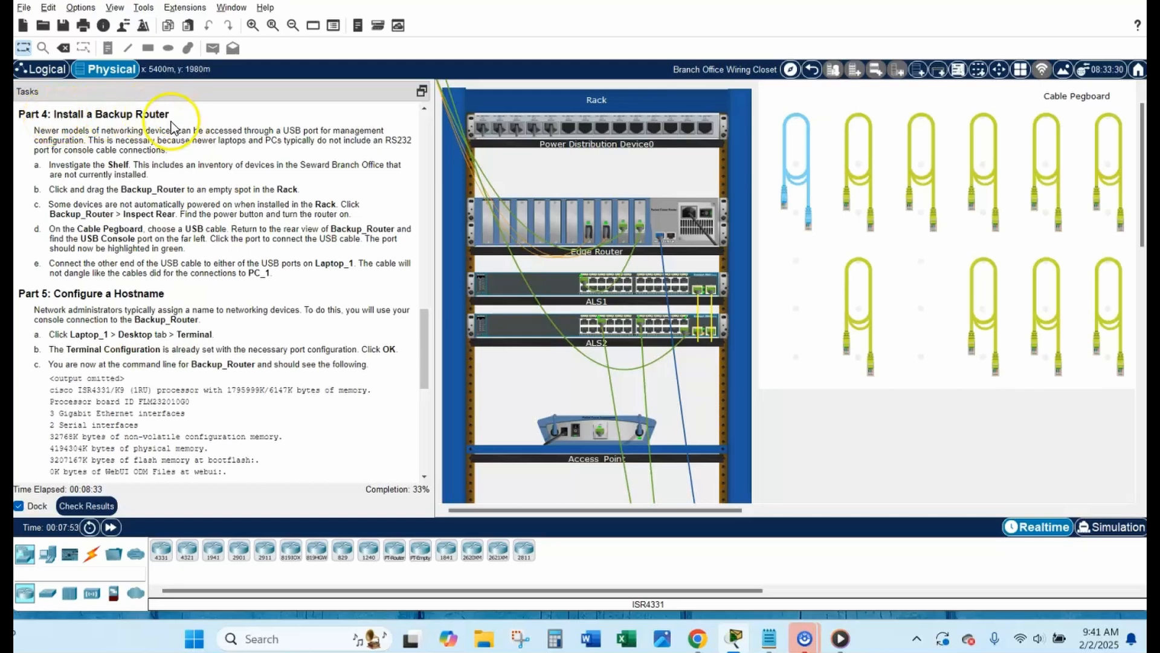
pyautogui.moveTo(33, 130); pyautogui.dragTo(168, 151)
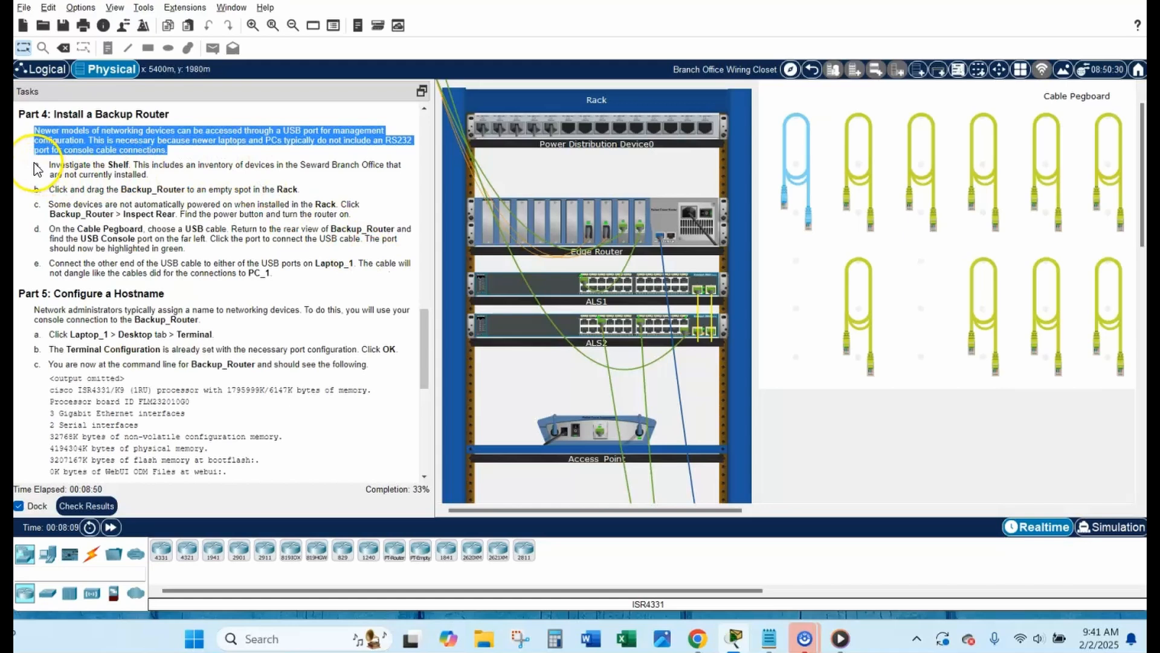
pyautogui.moveTo(34, 167); pyautogui.dragTo(158, 177)
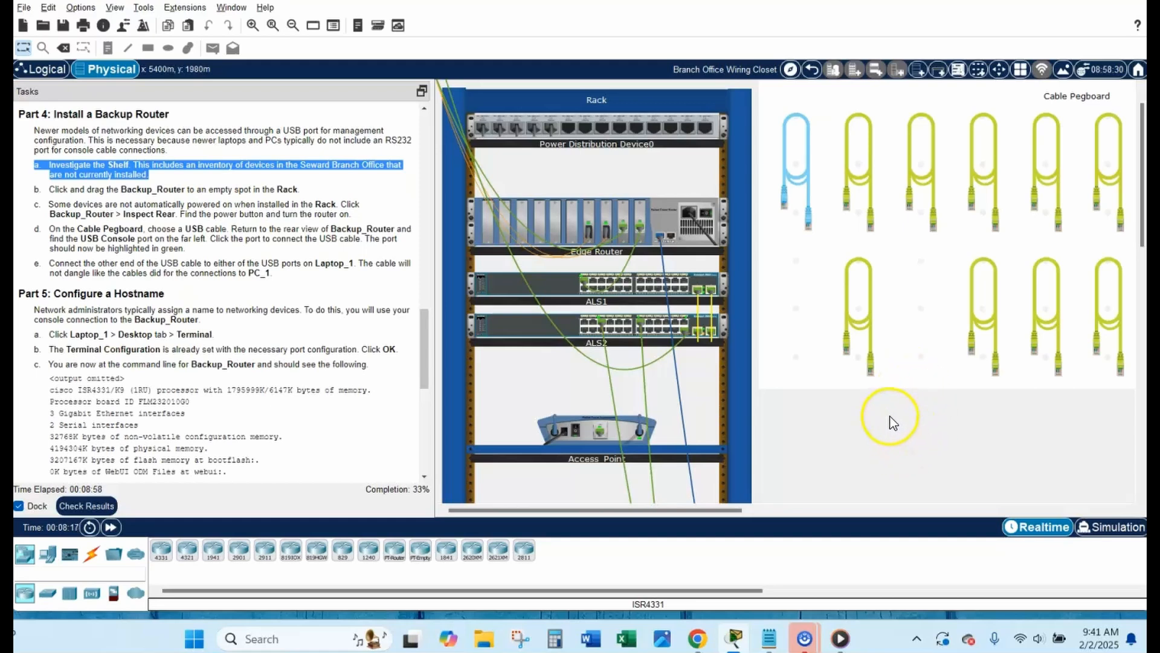
pyautogui.click(293, 26)
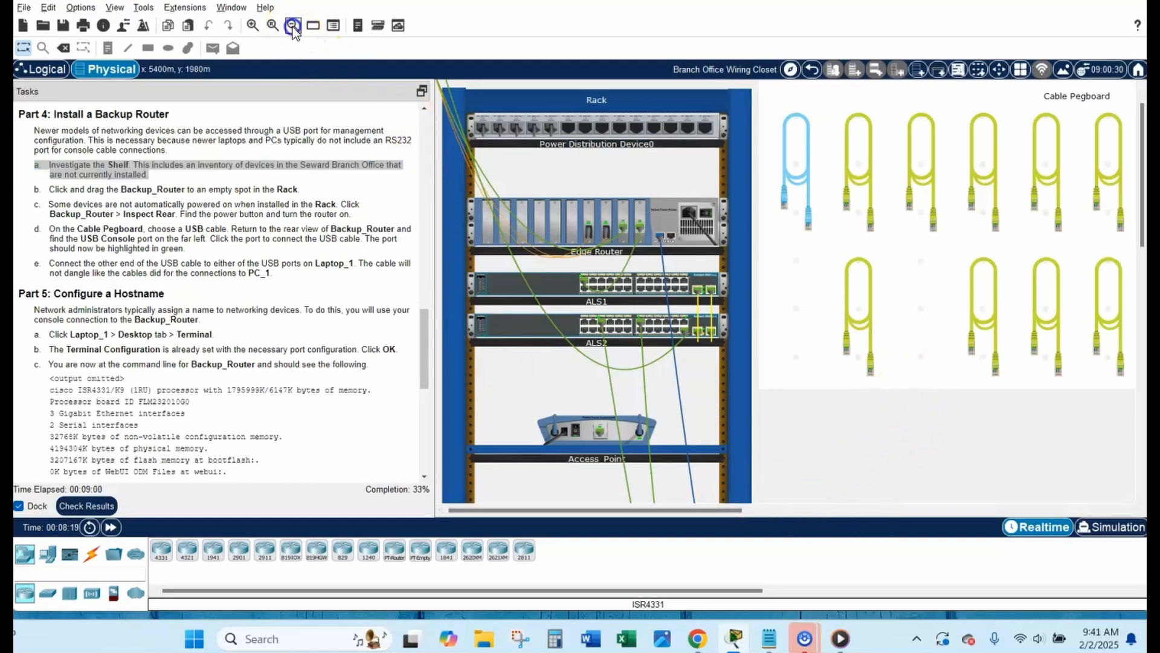
pyautogui.moveTo(984, 510); pyautogui.dragTo(1082, 510)
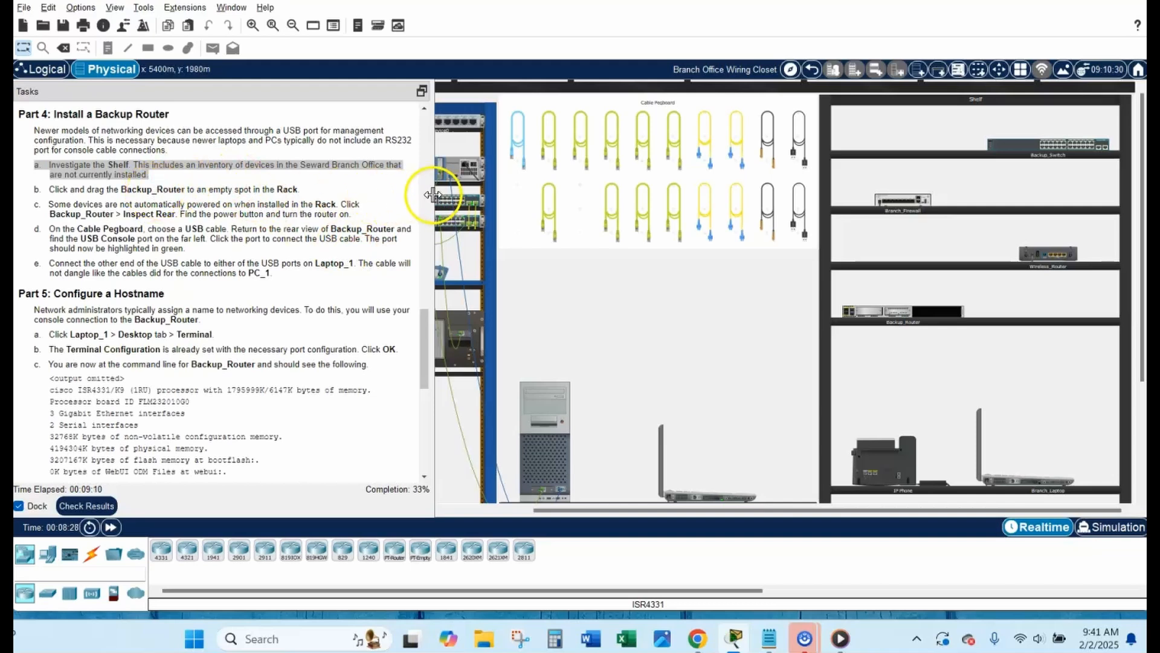
pyautogui.moveTo(433, 194); pyautogui.dragTo(325, 206)
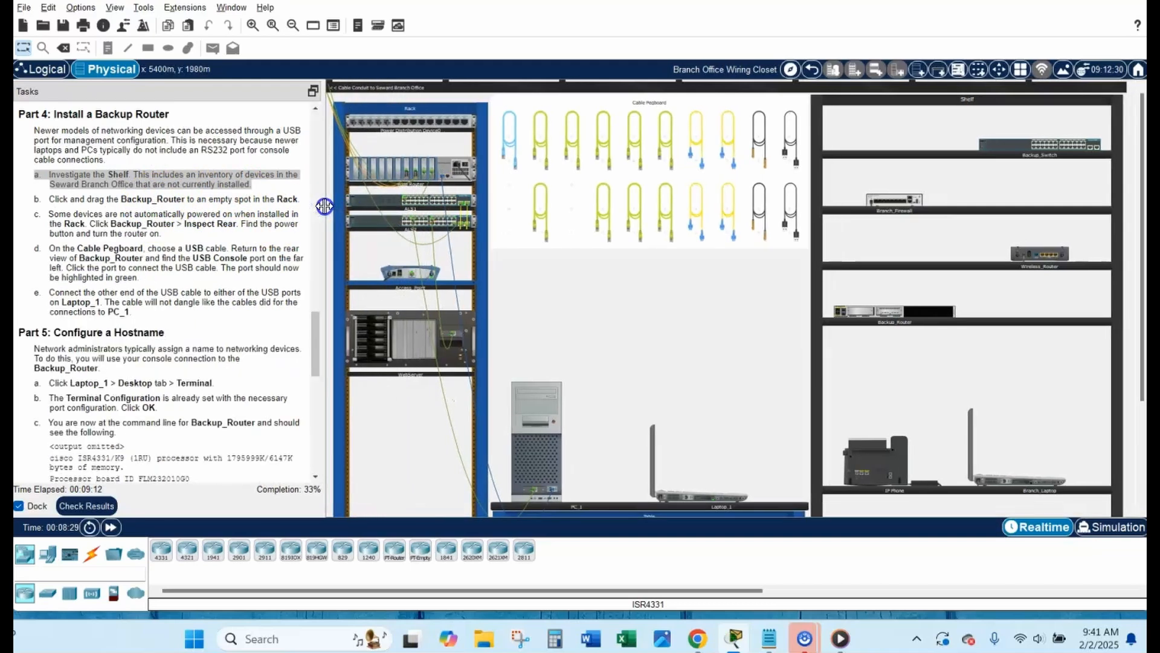
pyautogui.moveTo(931, 308); pyautogui.dragTo(448, 149)
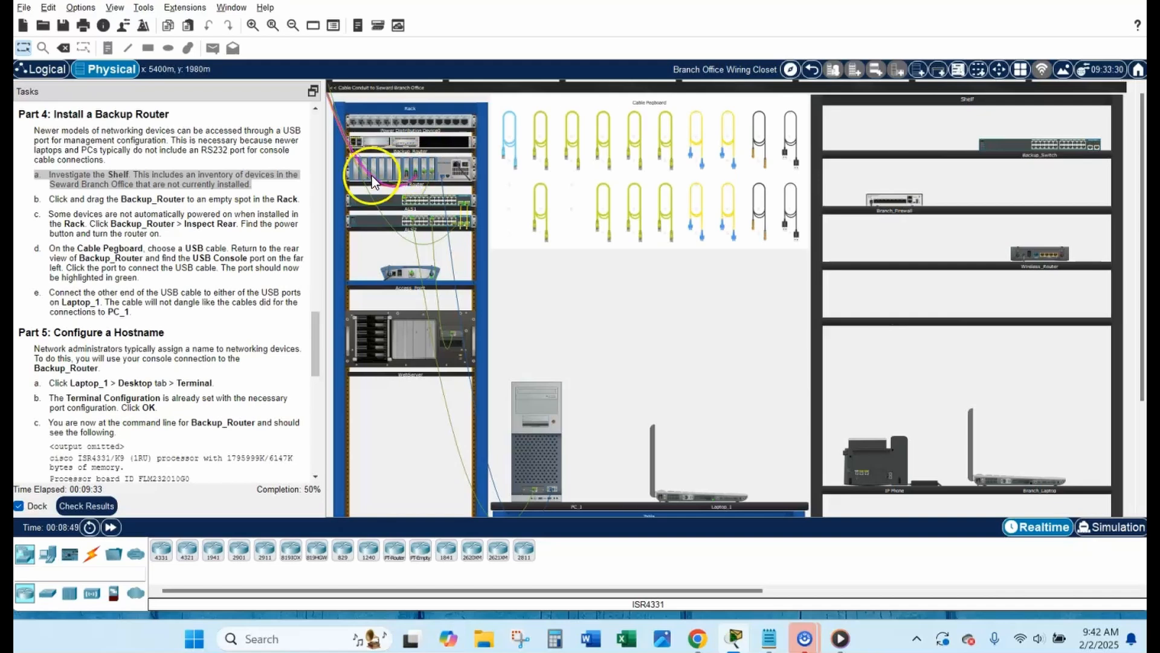
# Step: Inspect the rear of Backup_Router in the Rack and turn on its power switch
pyautogui.moveTo(31, 215); pyautogui.dragTo(167, 238)
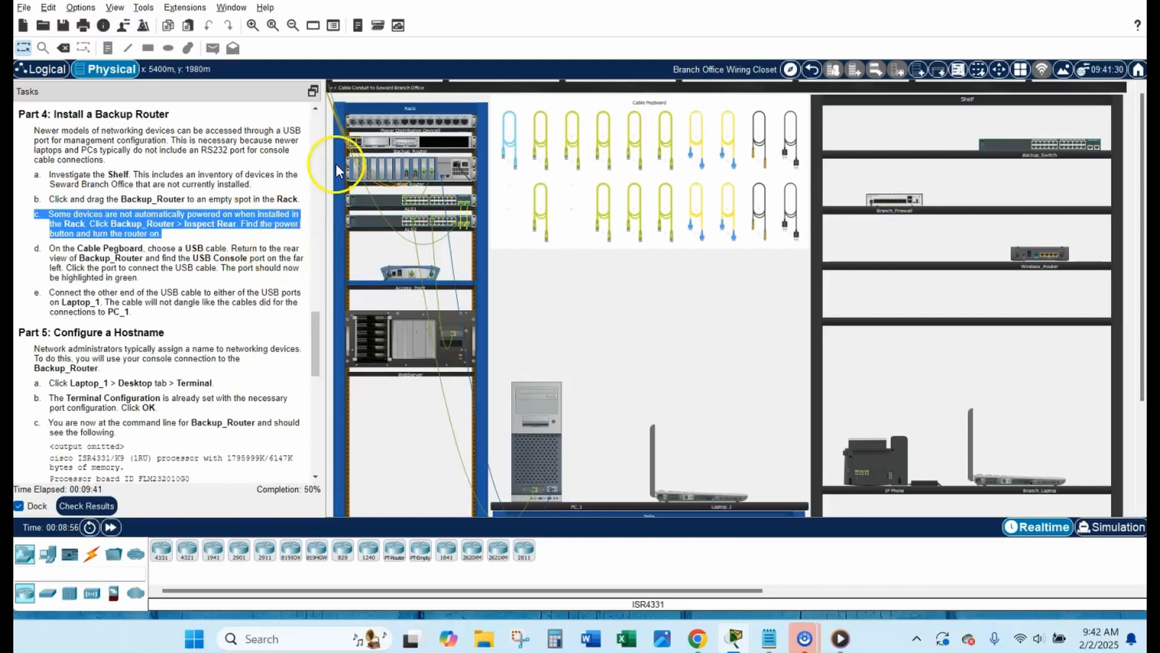
pyautogui.moveTo(436, 146)
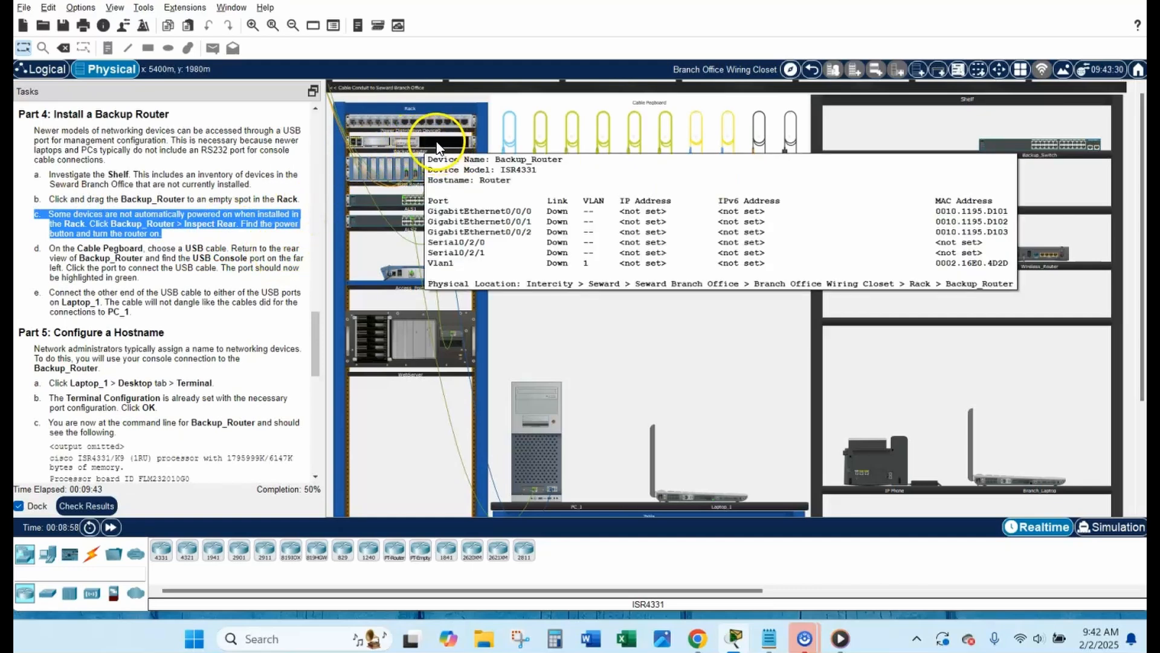
pyautogui.rightClick(428, 145)
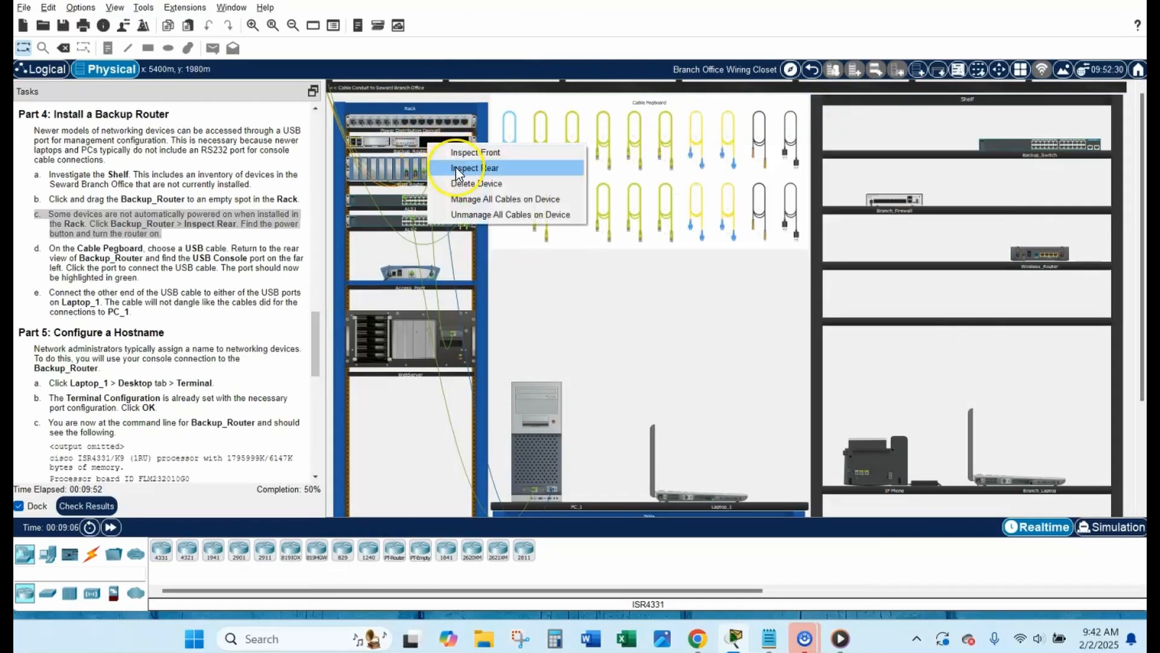
pyautogui.click(456, 168)
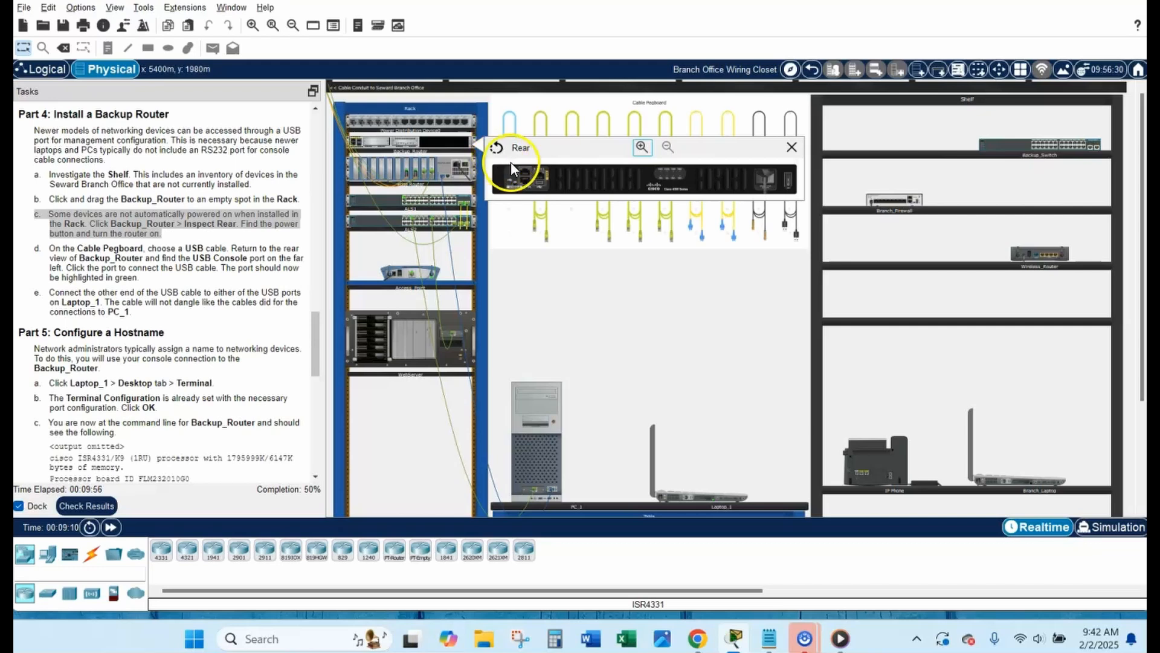
pyautogui.click(789, 182)
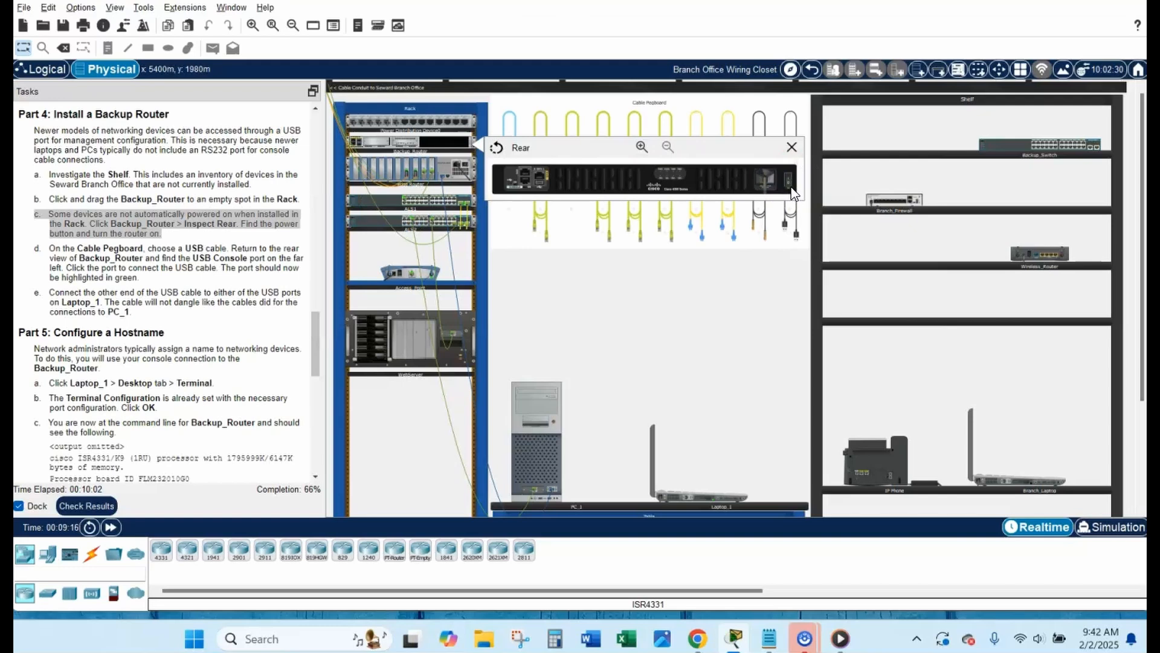
# Step: Enlarge the wiring closet view and reopen the rear view of Backup_Router at the larger size
pyautogui.click(509, 121)
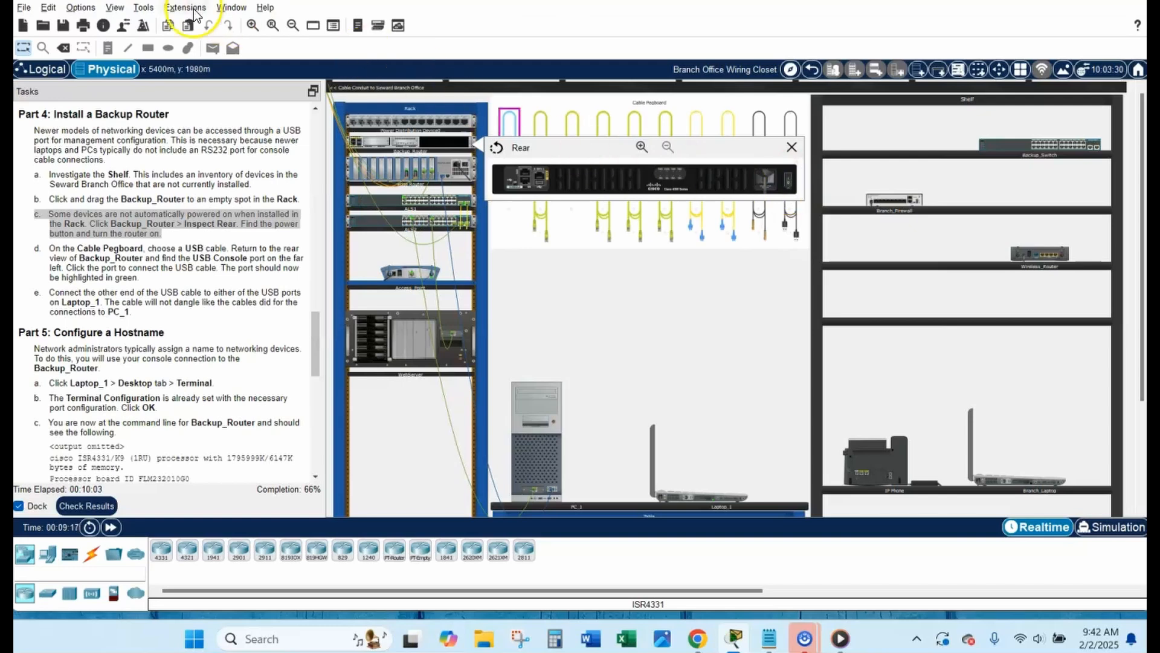
pyautogui.click(252, 26)
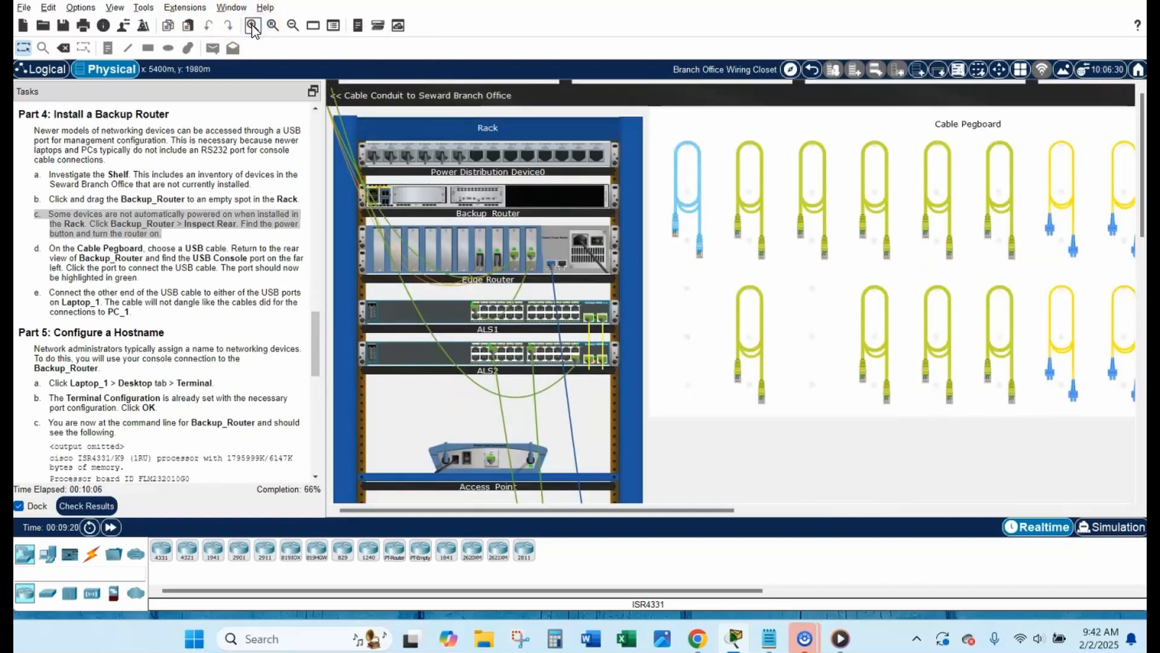
pyautogui.click(553, 200)
pyautogui.click(564, 226)
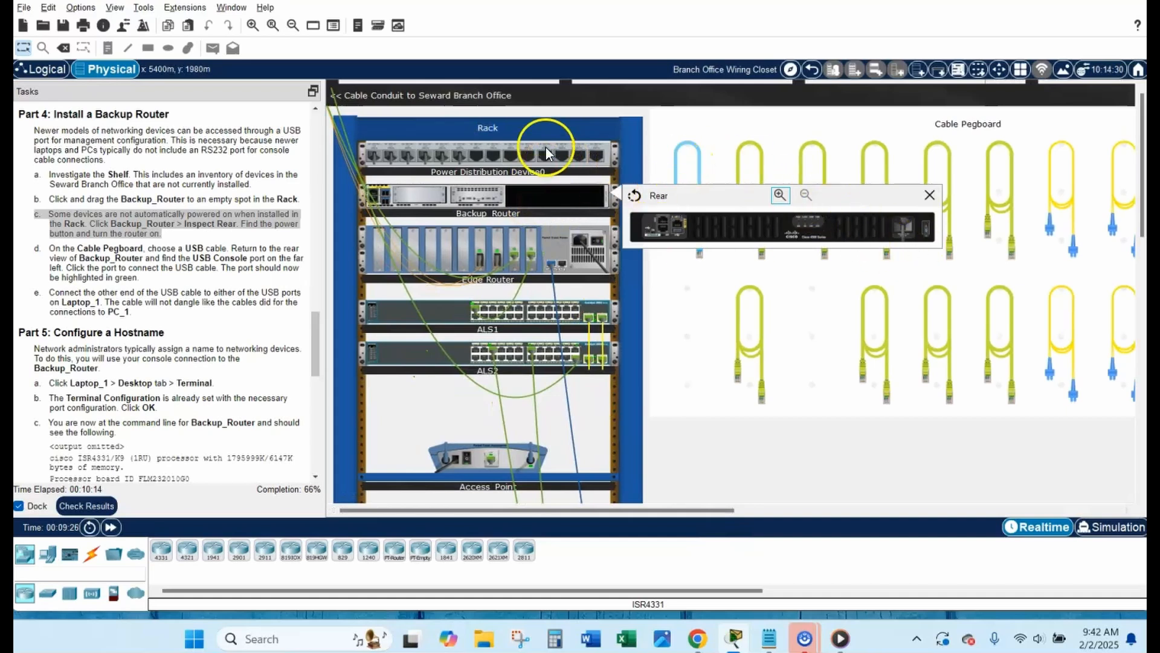
pyautogui.click(253, 26)
pyautogui.click(621, 222)
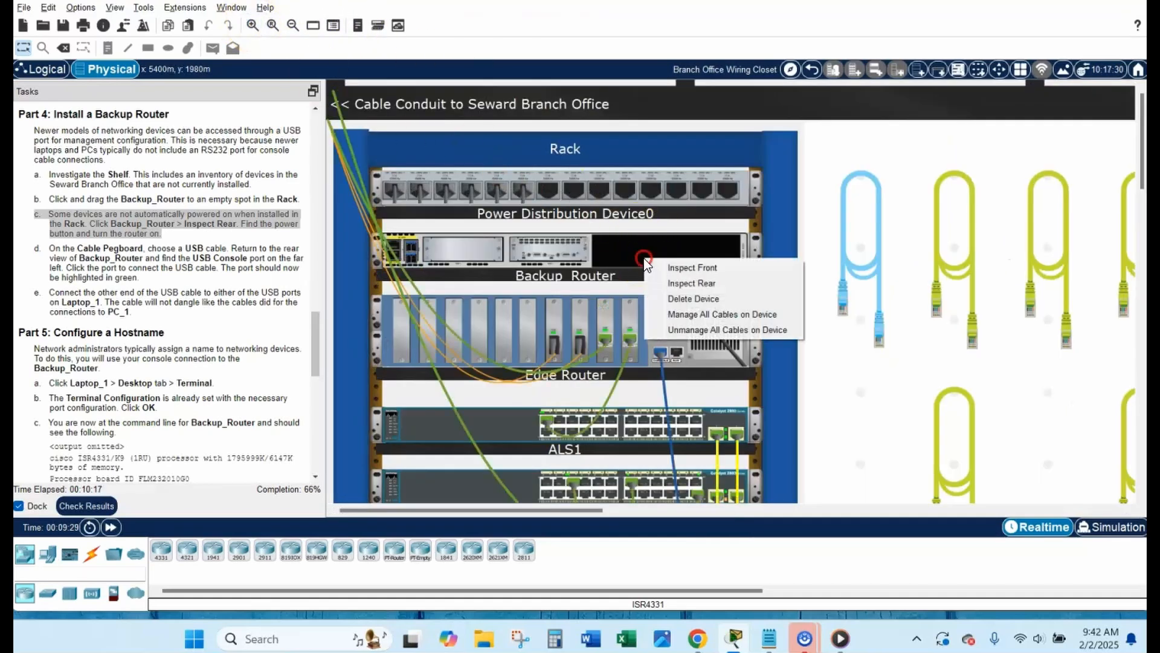
pyautogui.click(704, 284)
pyautogui.click(705, 284)
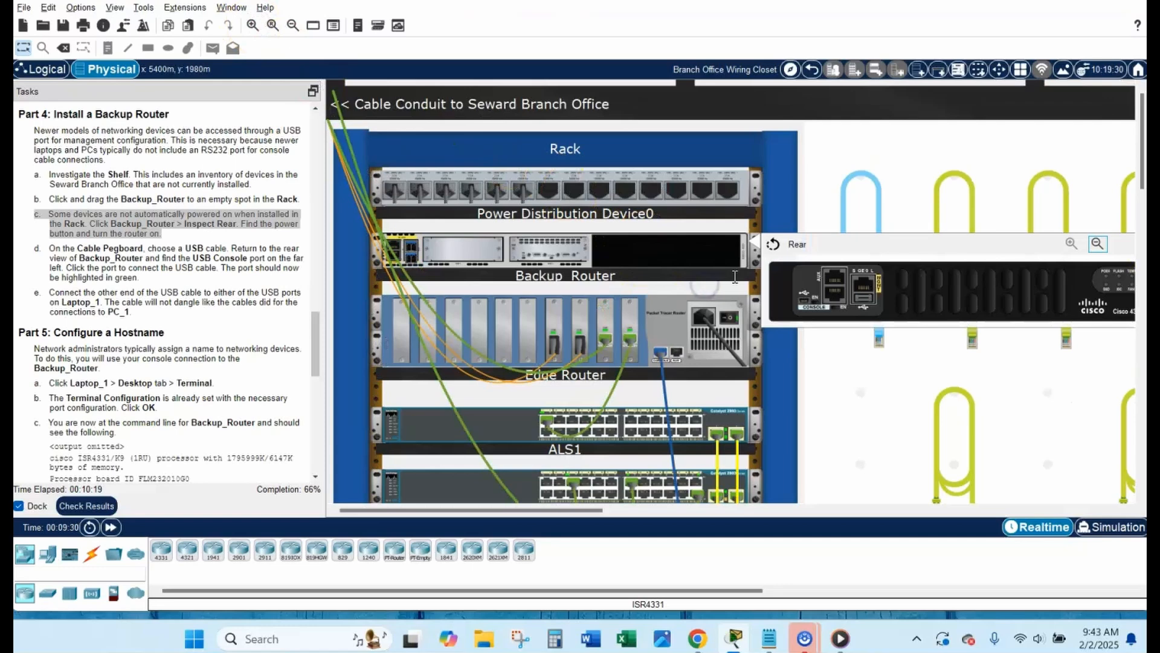
# Step: Switch Backup_Router's power off and back on from its rear view
pyautogui.moveTo(885, 243); pyautogui.dragTo(829, 241)
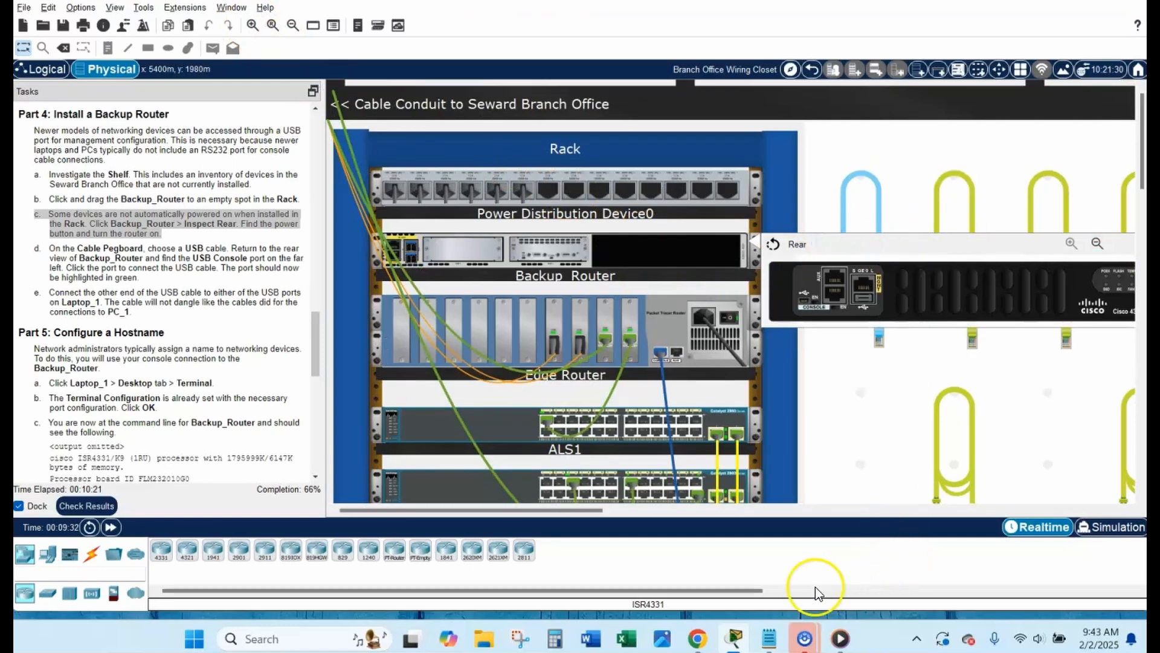
pyautogui.click(760, 592)
pyautogui.moveTo(591, 509); pyautogui.dragTo(698, 515)
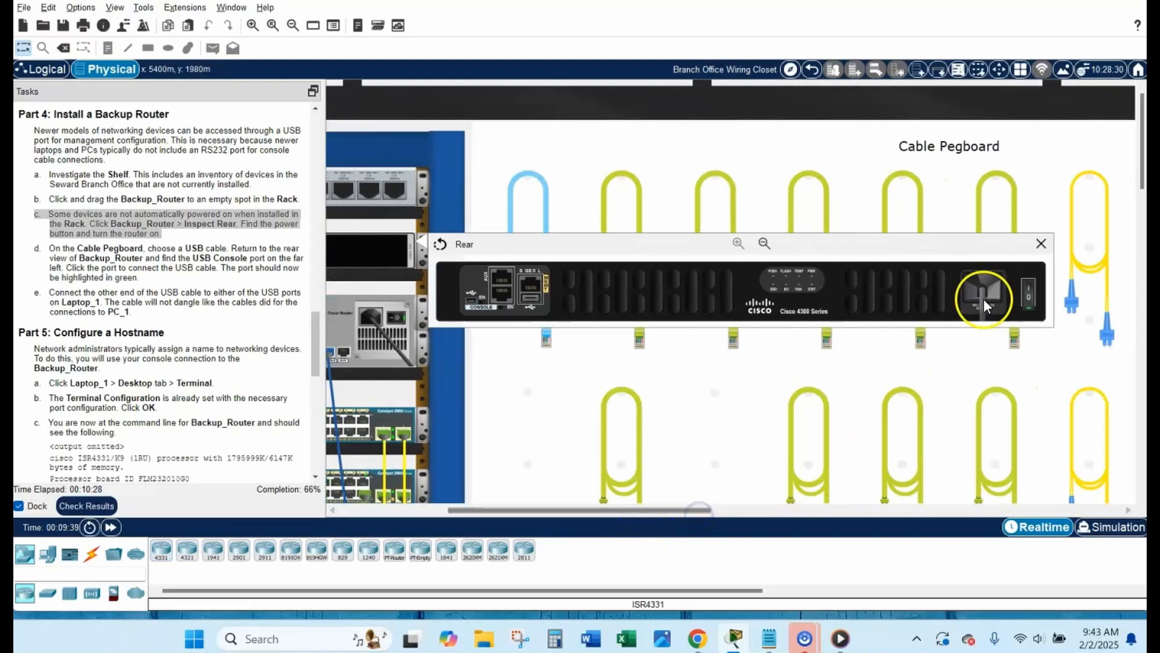
pyautogui.click(1028, 298)
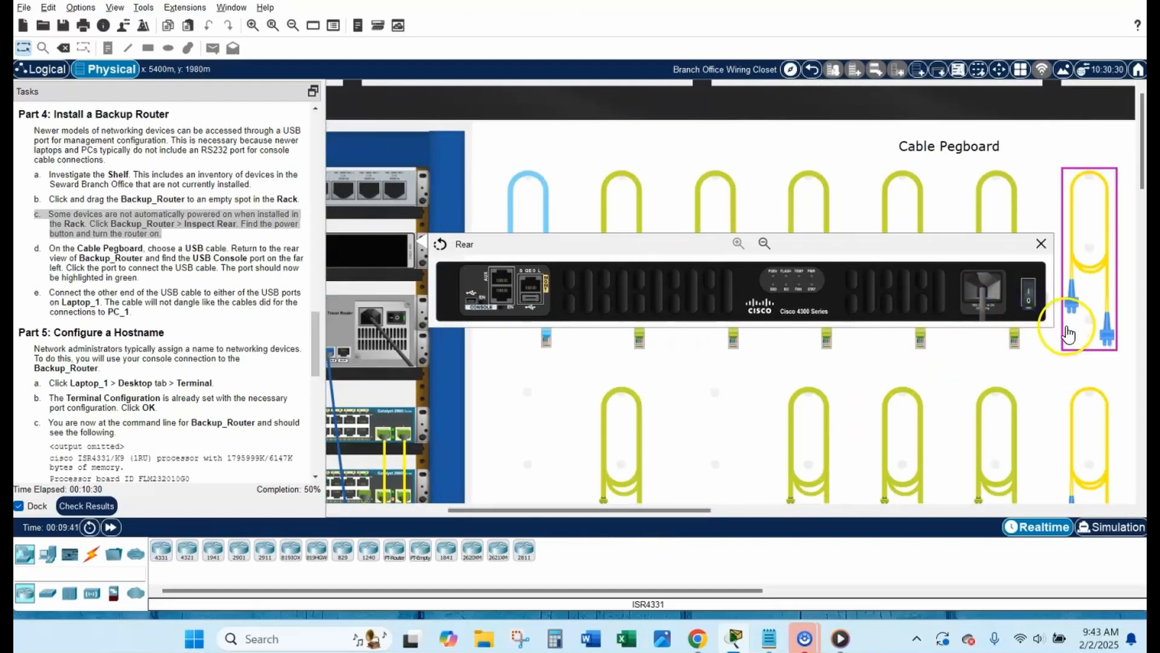
pyautogui.click(1029, 297)
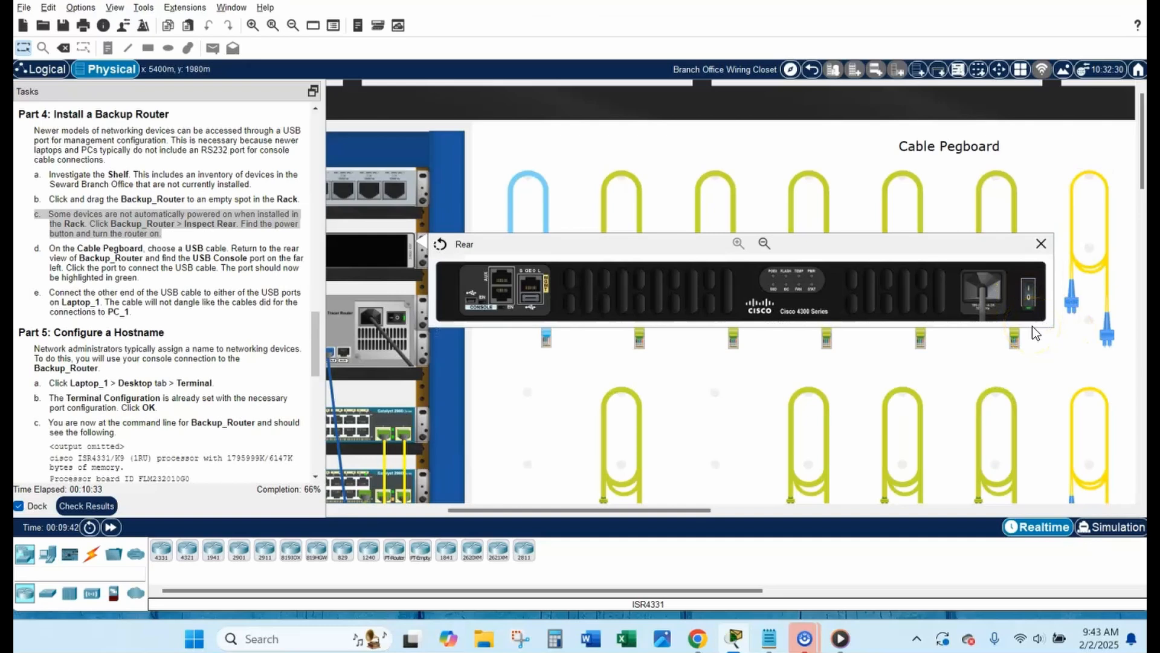
# Step: Take a USB cable from the Cable Pegboard and plug it into the USB Console port on the rear of Backup_Router
pyautogui.tripleClick(53, 253)
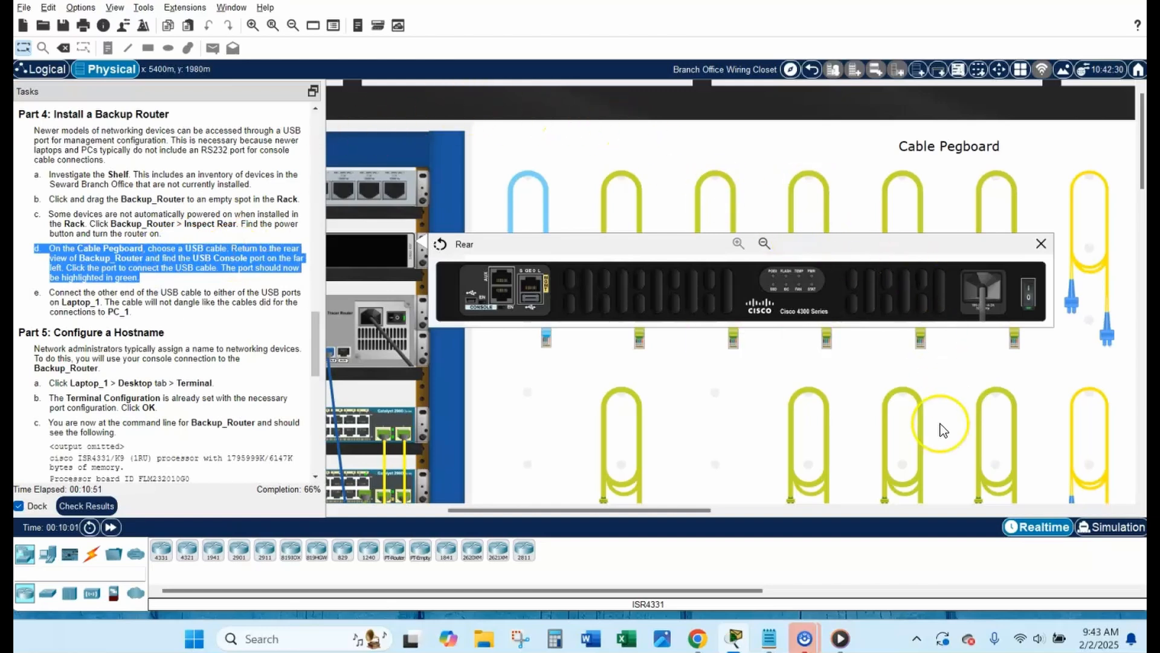
pyautogui.moveTo(702, 510); pyautogui.dragTo(835, 511)
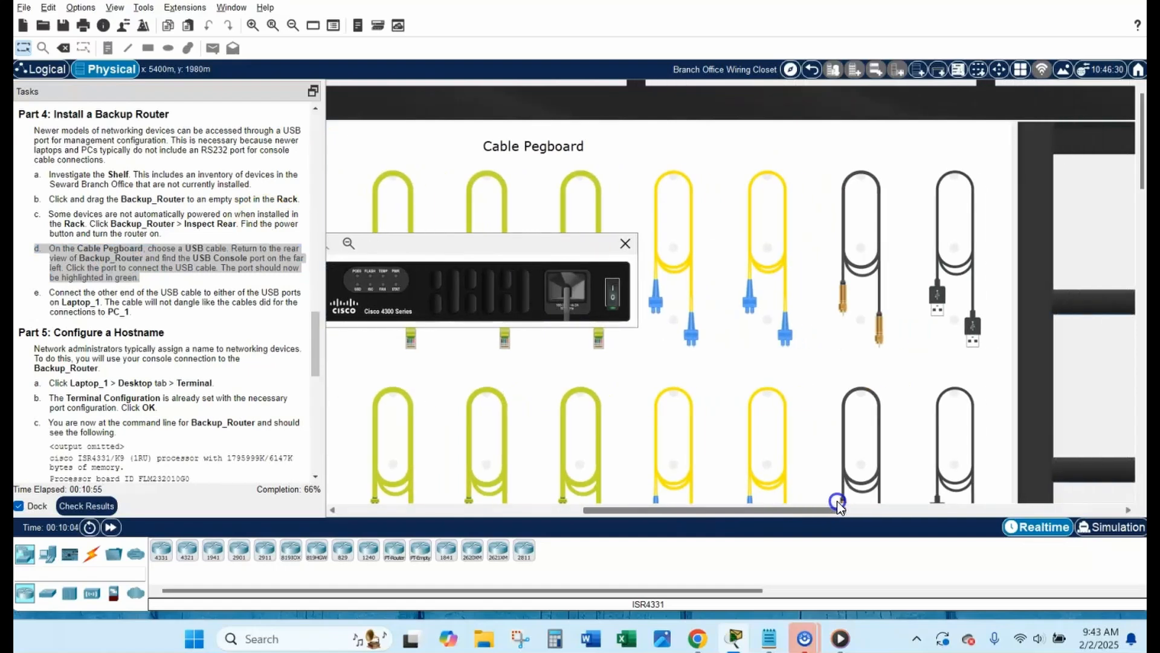
pyautogui.click(956, 275)
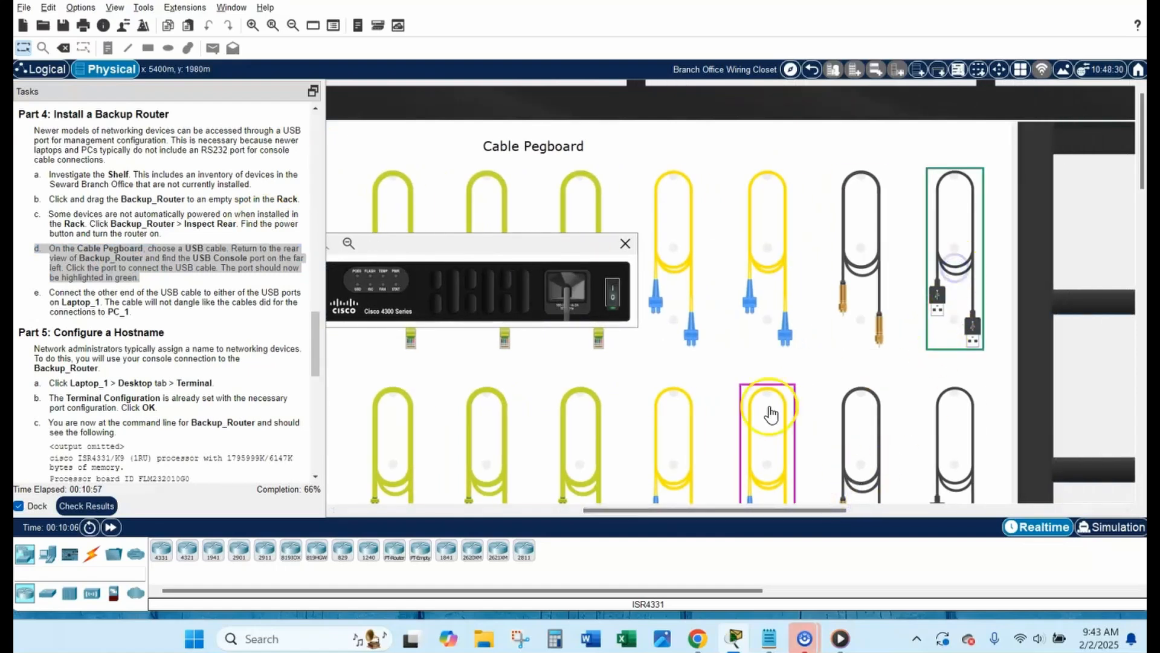
pyautogui.moveTo(679, 507); pyautogui.dragTo(571, 510)
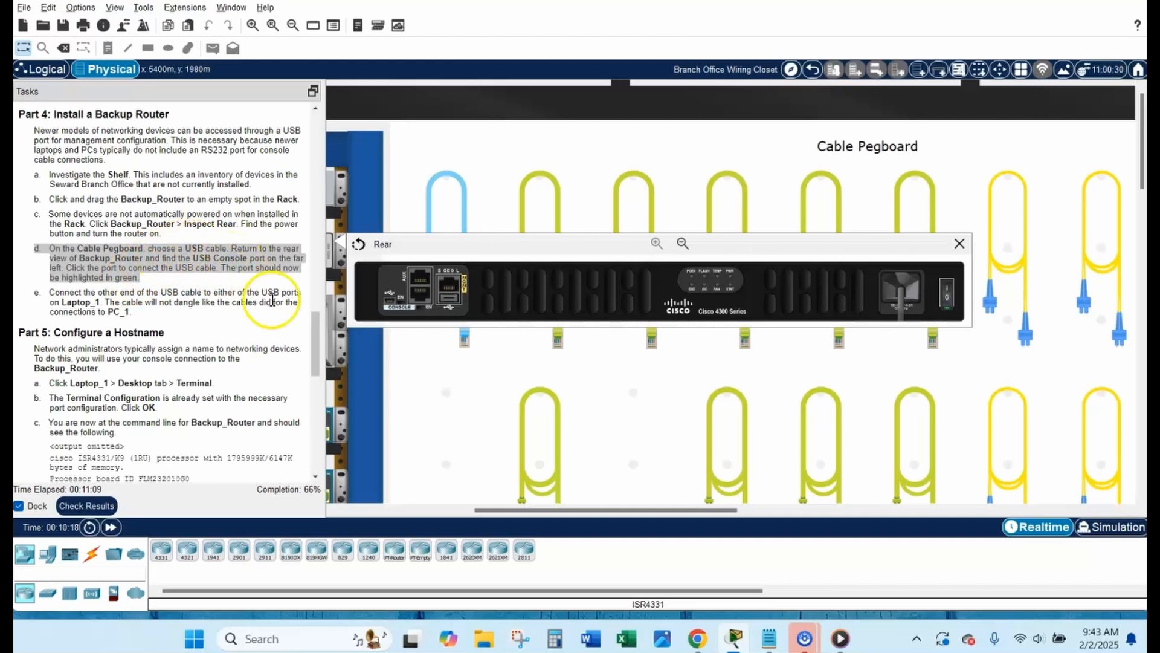
pyautogui.click(391, 299)
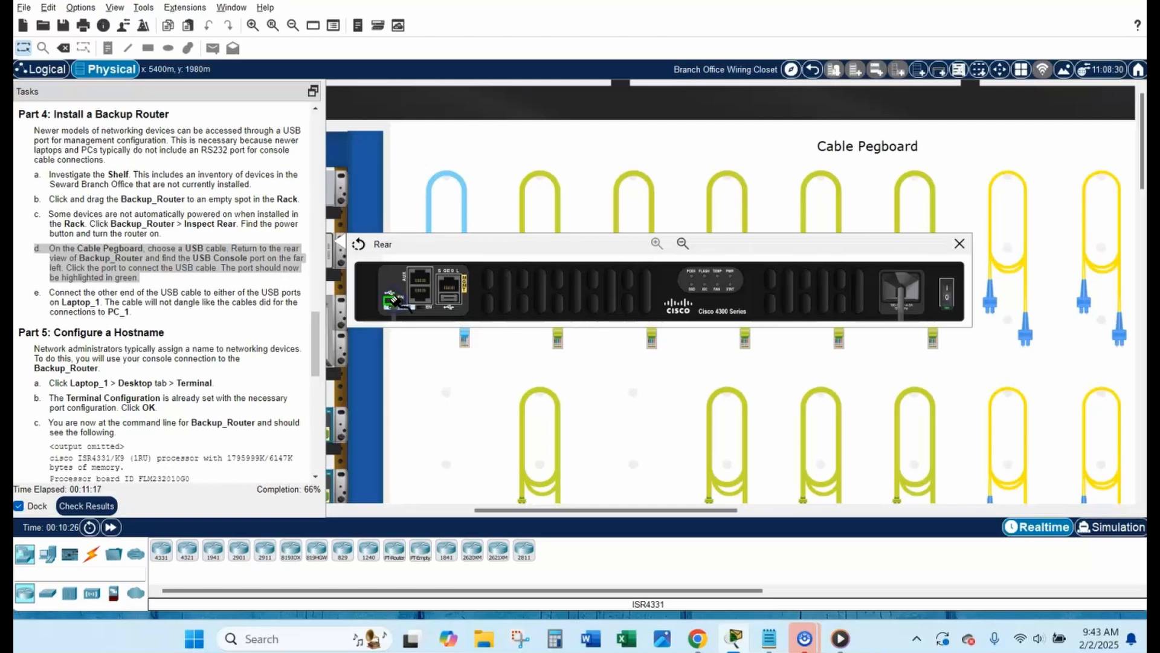
pyautogui.click(393, 301)
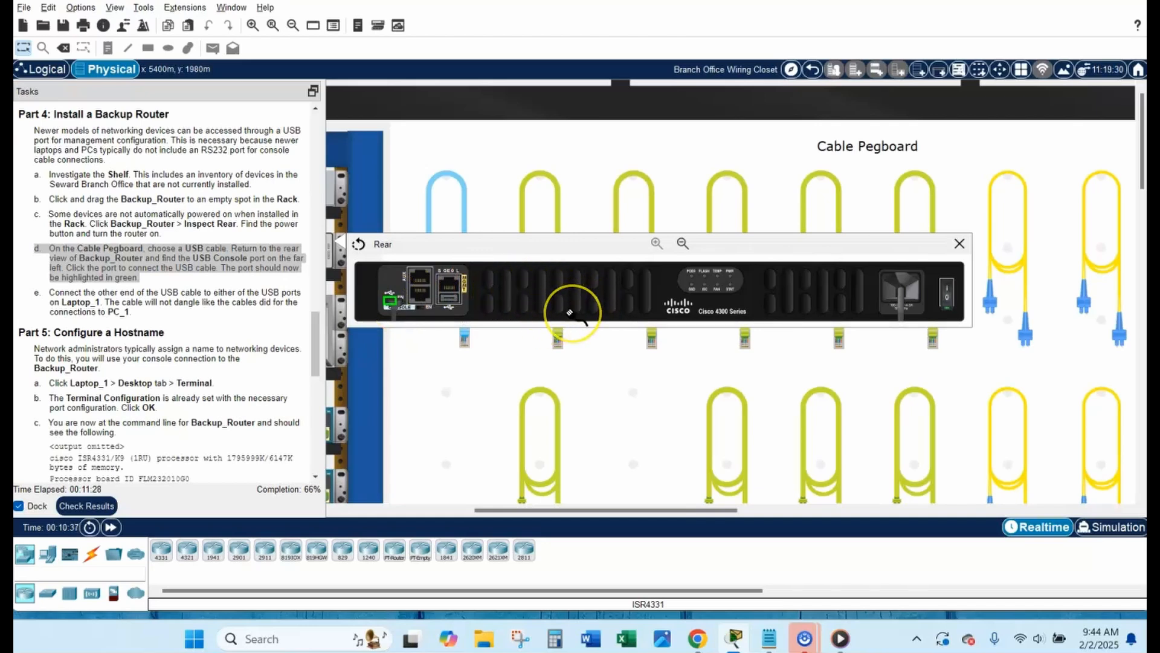
# Step: Connect the other end of the USB cable to a USB port on Laptop_1 on the Table
pyautogui.scroll(-10, 570, 312)
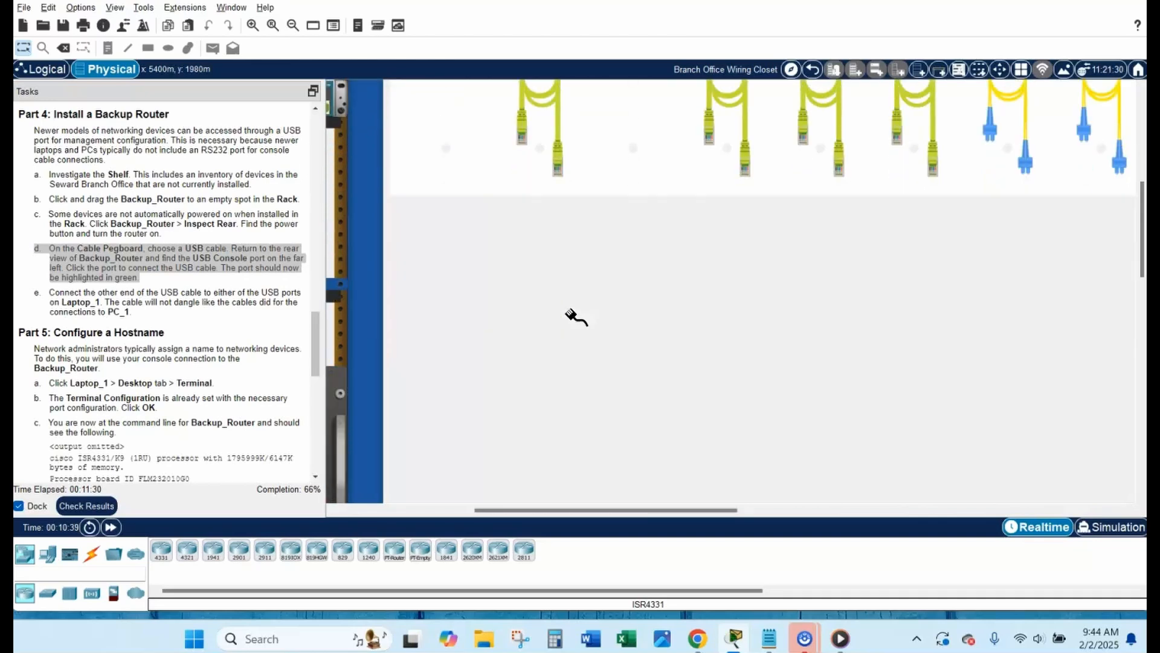
pyautogui.scroll(-10, 576, 314)
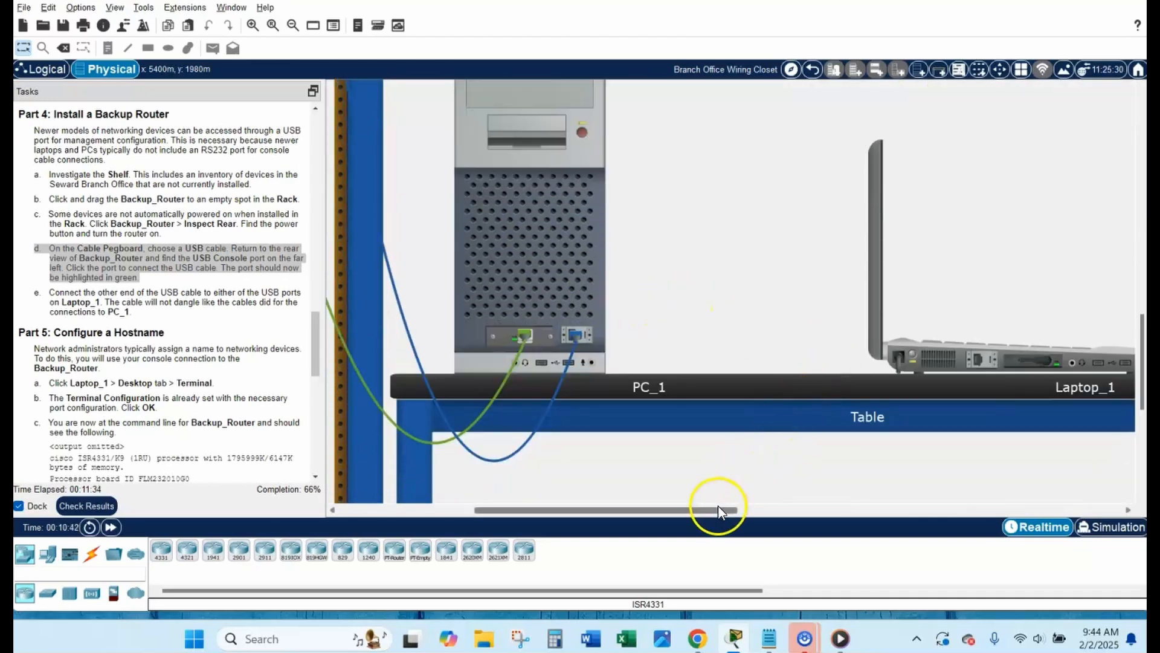
pyautogui.moveTo(719, 511); pyautogui.dragTo(808, 511)
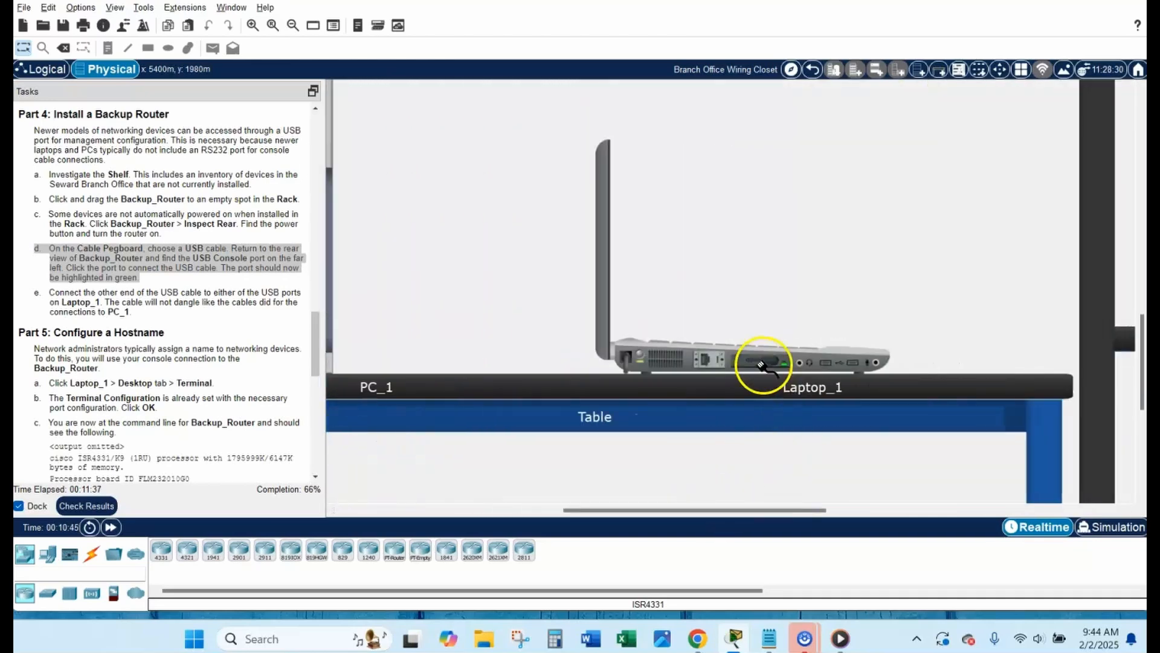
pyautogui.click(827, 365)
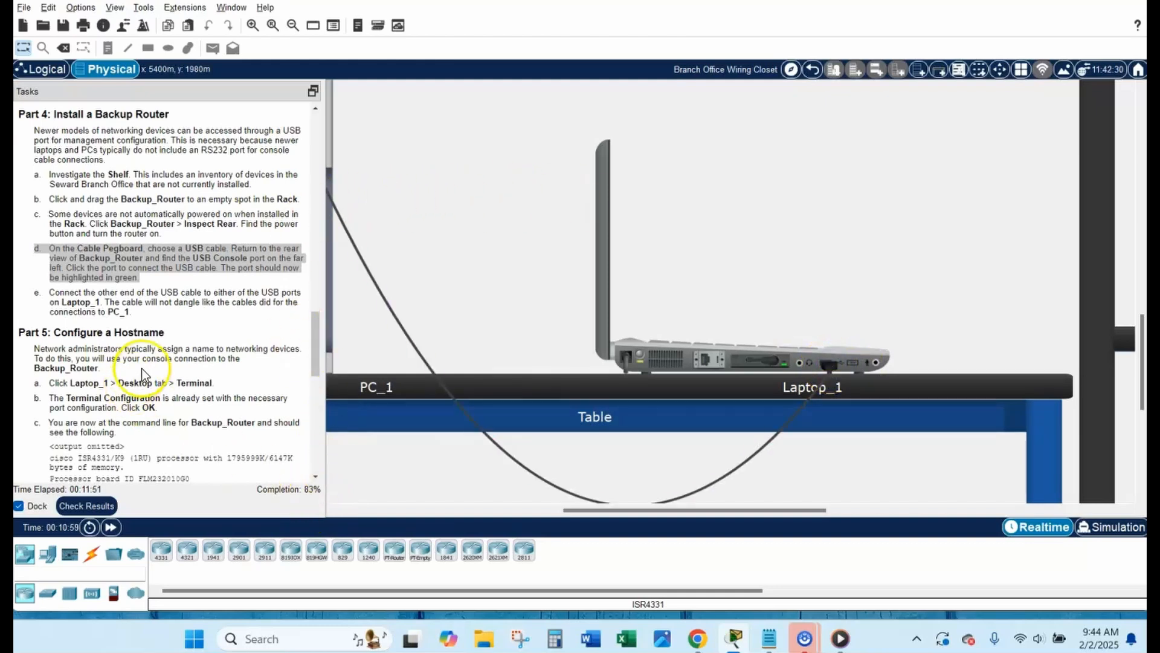
# Step: Open the Terminal on Laptop_1 with the preset port configuration and reposition its window so the whole console is in view
pyautogui.moveTo(315, 330); pyautogui.dragTo(320, 367)
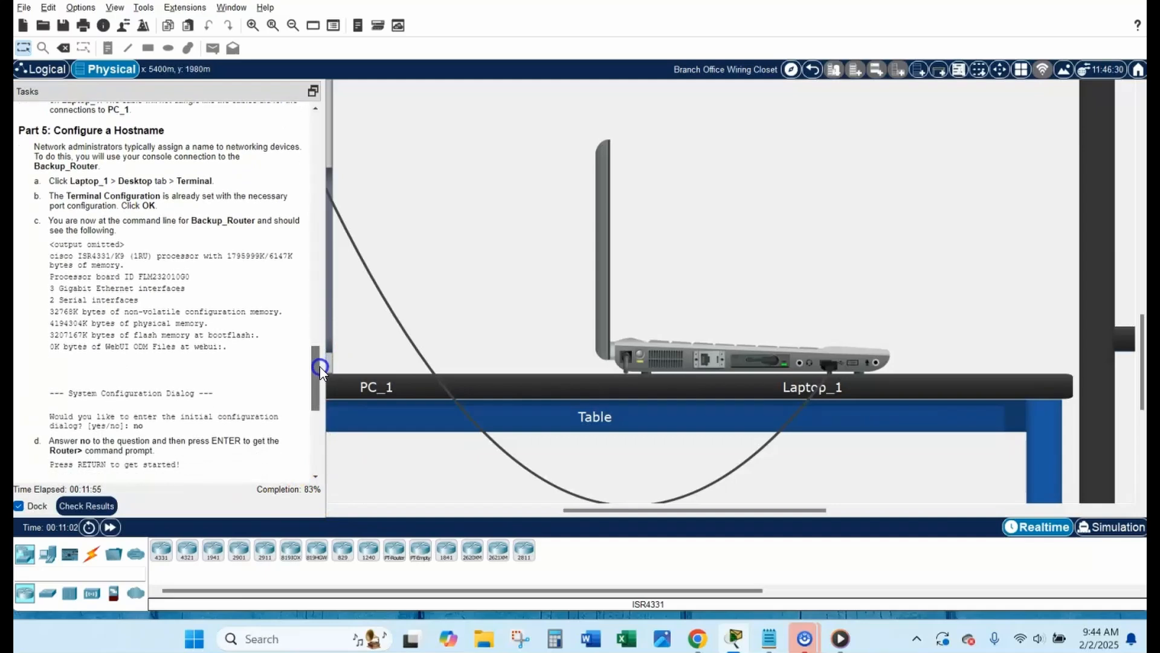
pyautogui.tripleClick(181, 157)
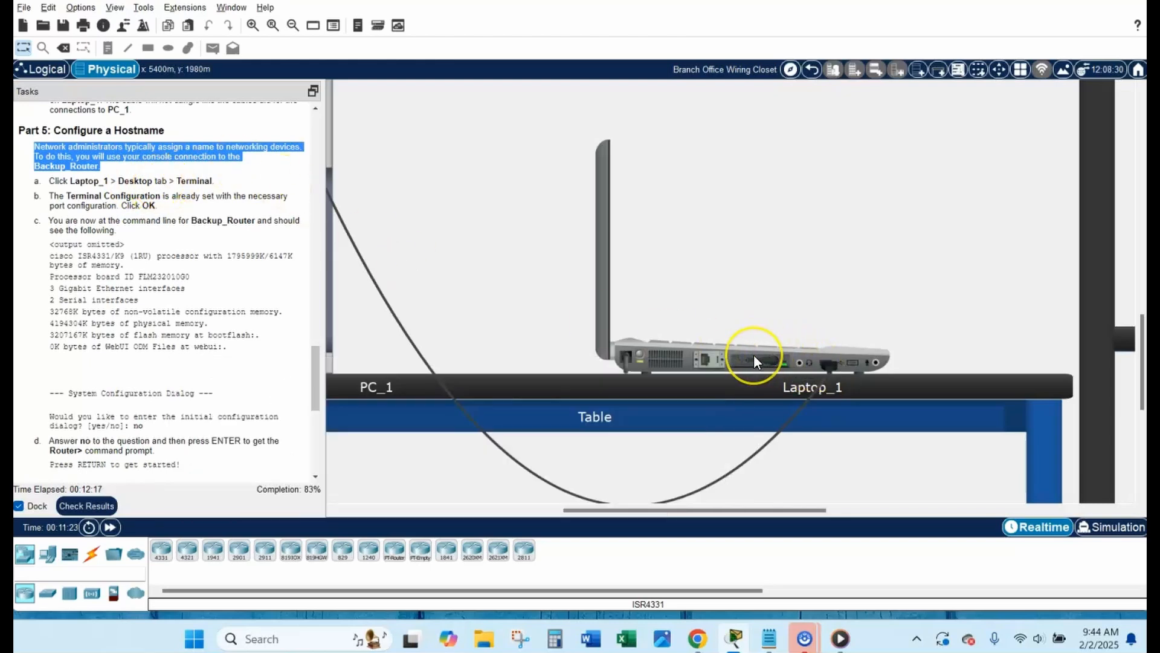
pyautogui.click(754, 358)
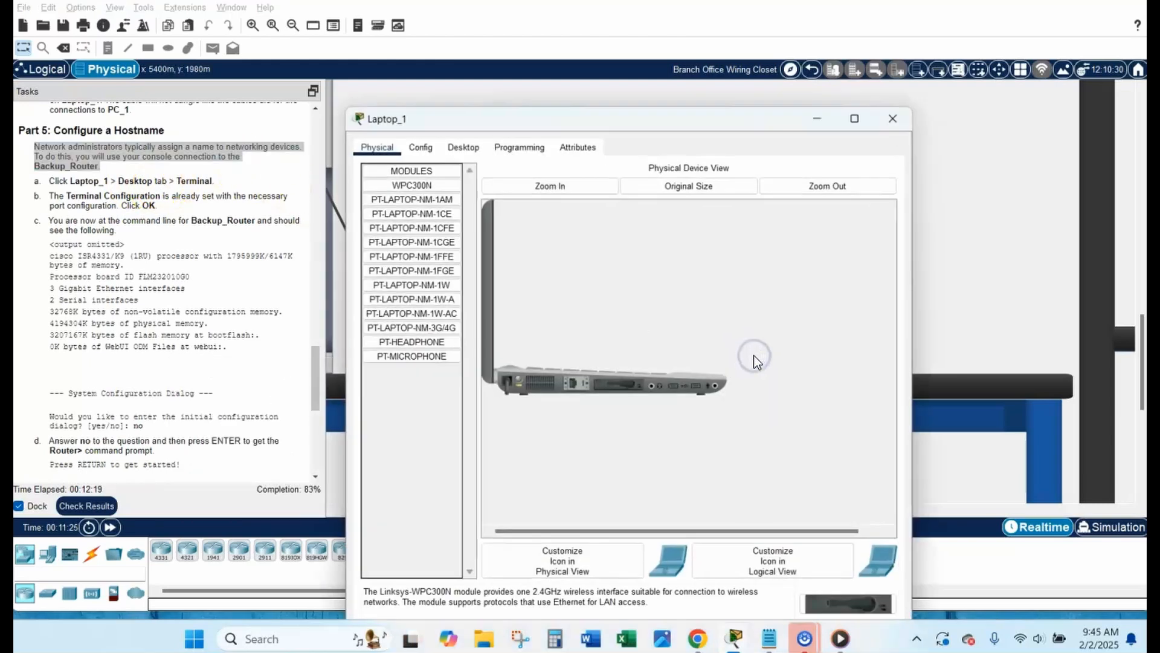
pyautogui.click(467, 147)
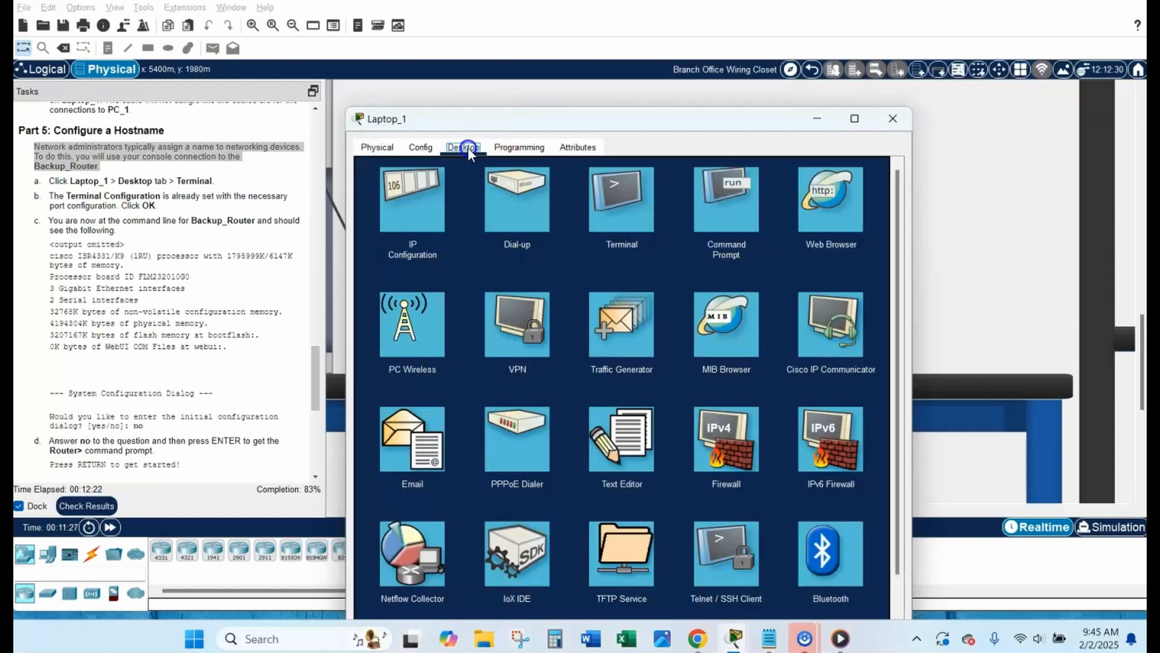
pyautogui.click(628, 209)
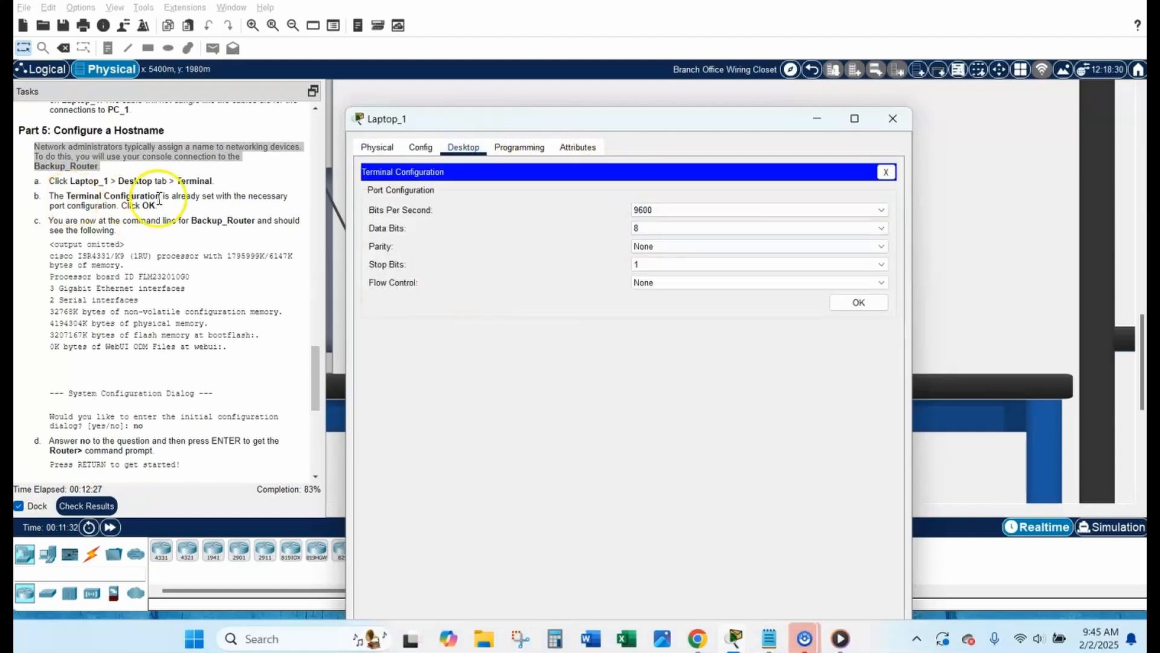
pyautogui.click(856, 302)
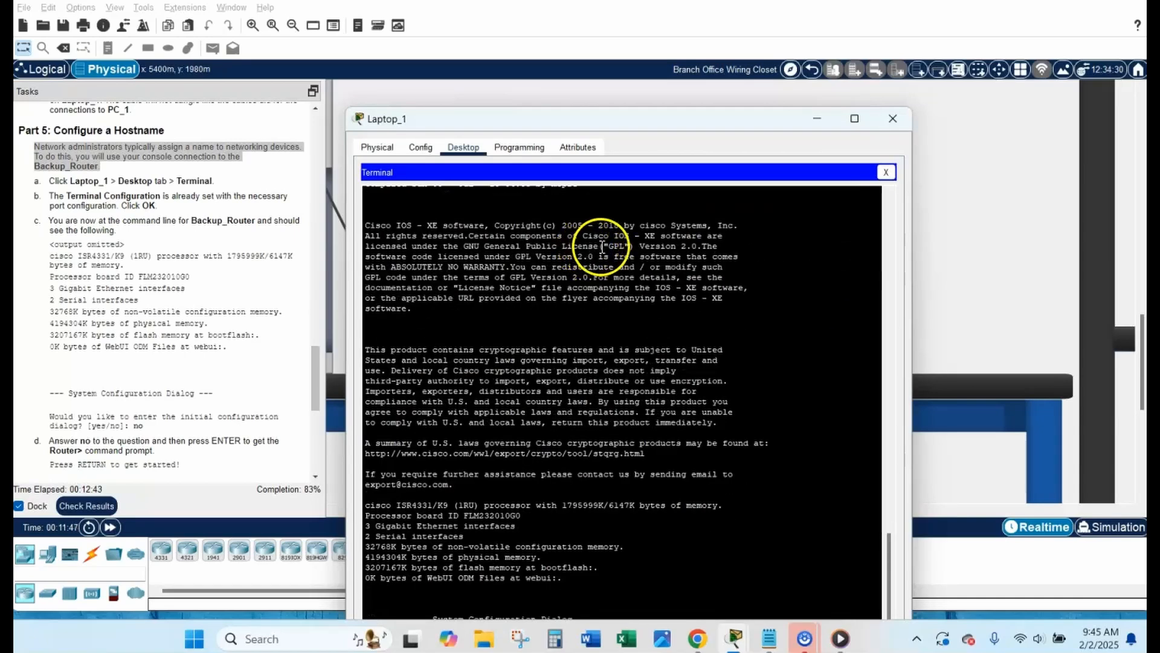
pyautogui.moveTo(746, 117); pyautogui.dragTo(789, 54)
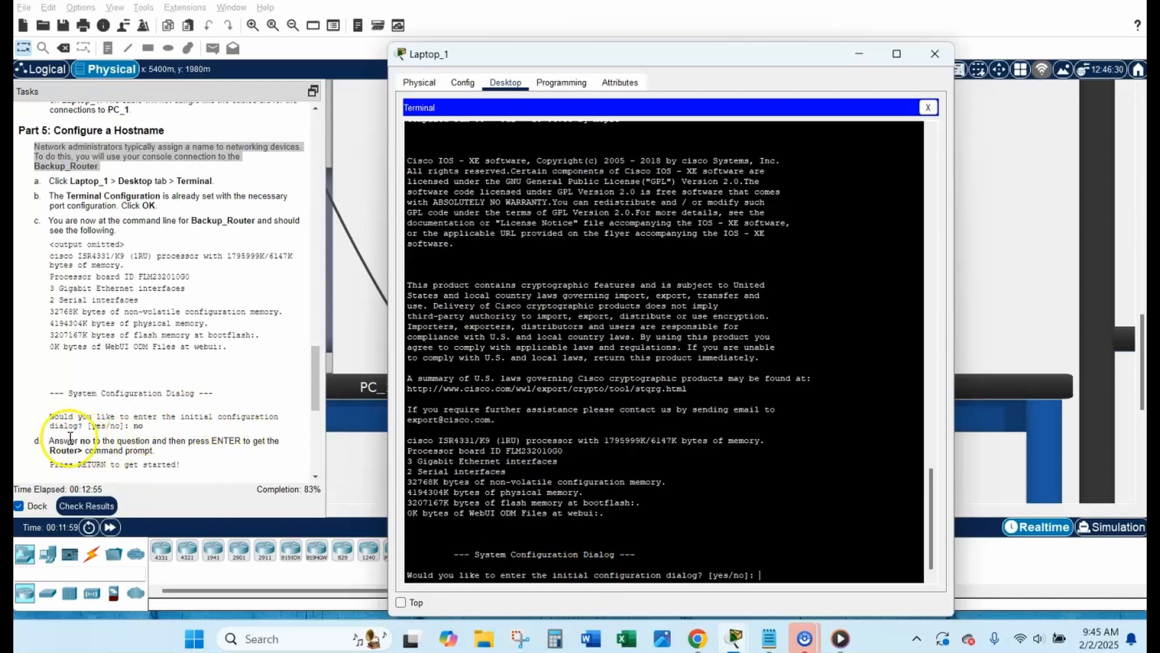
# Step: Answer no to the initial configuration dialog question in Laptop_1's Terminal
pyautogui.moveTo(47, 441); pyautogui.dragTo(183, 463)
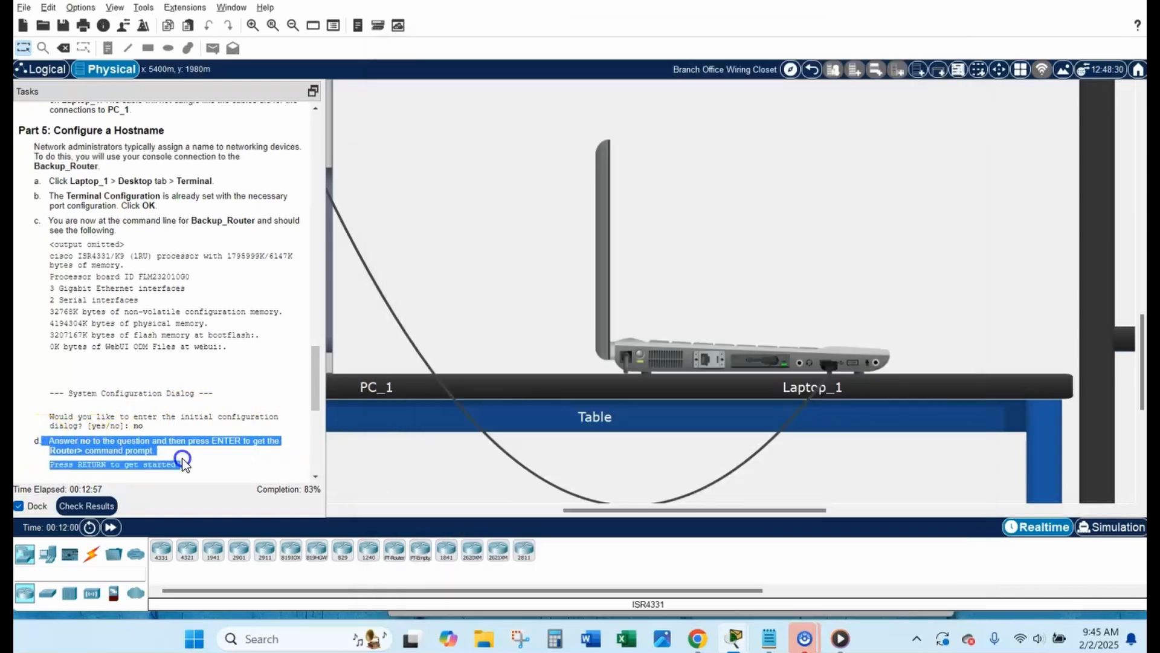
pyautogui.click(672, 361)
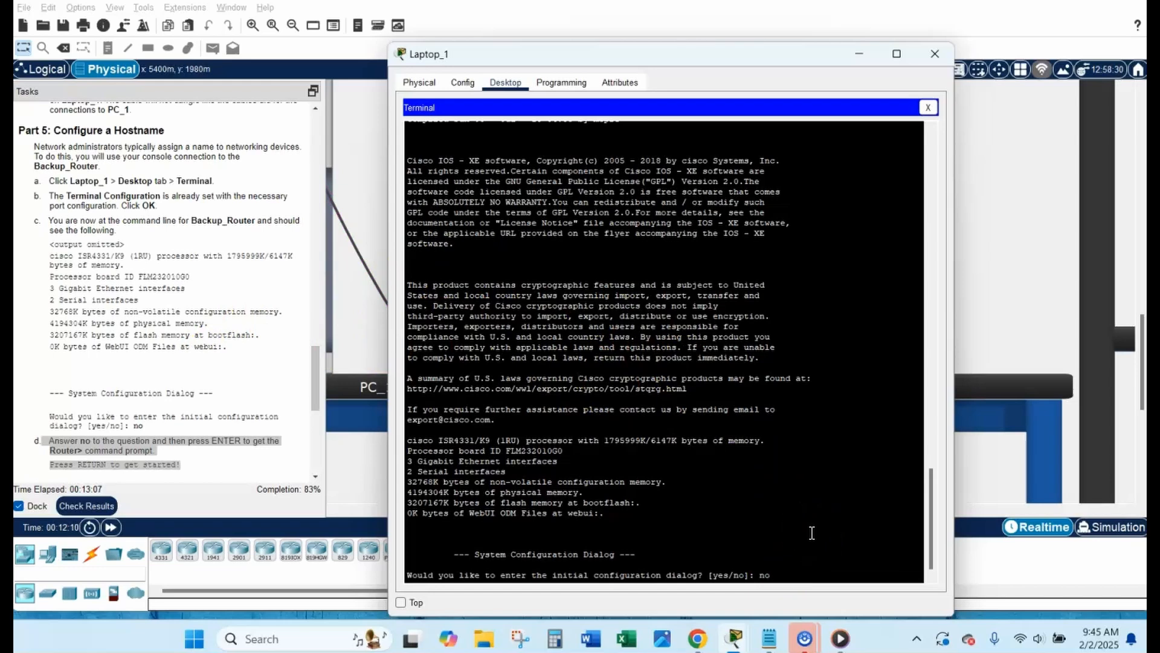
pyautogui.press('Return')
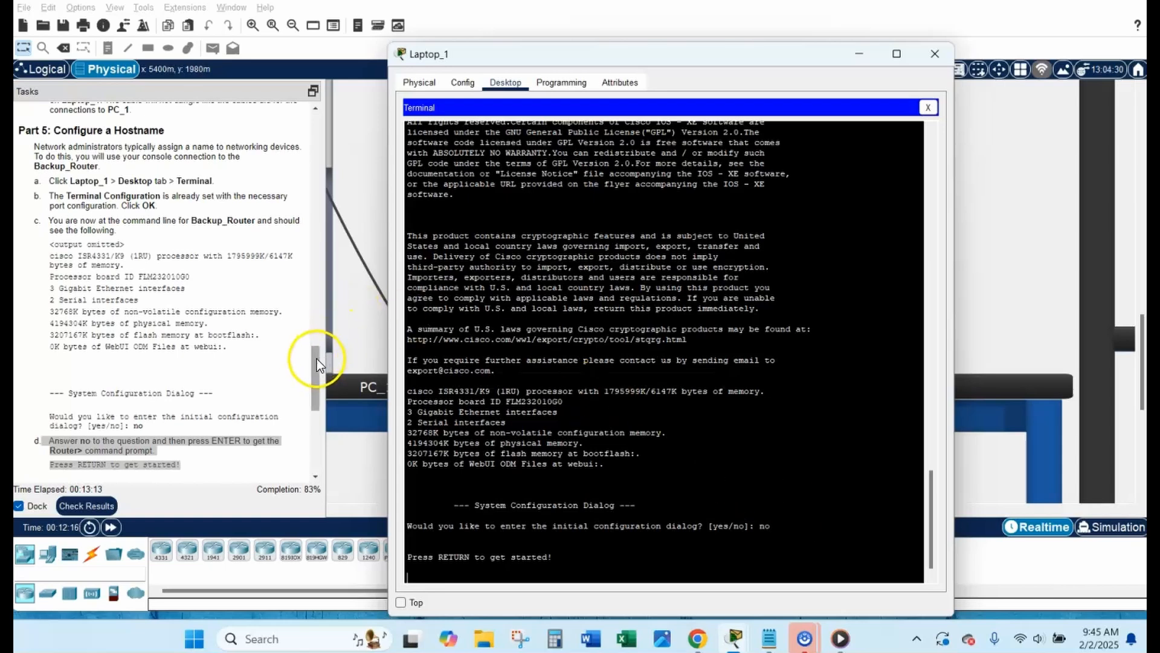
# Step: Keep the Laptop_1 window on top beside the Part 5 instructions and bring up the Router> prompt
pyautogui.moveTo(317, 359); pyautogui.dragTo(304, 409)
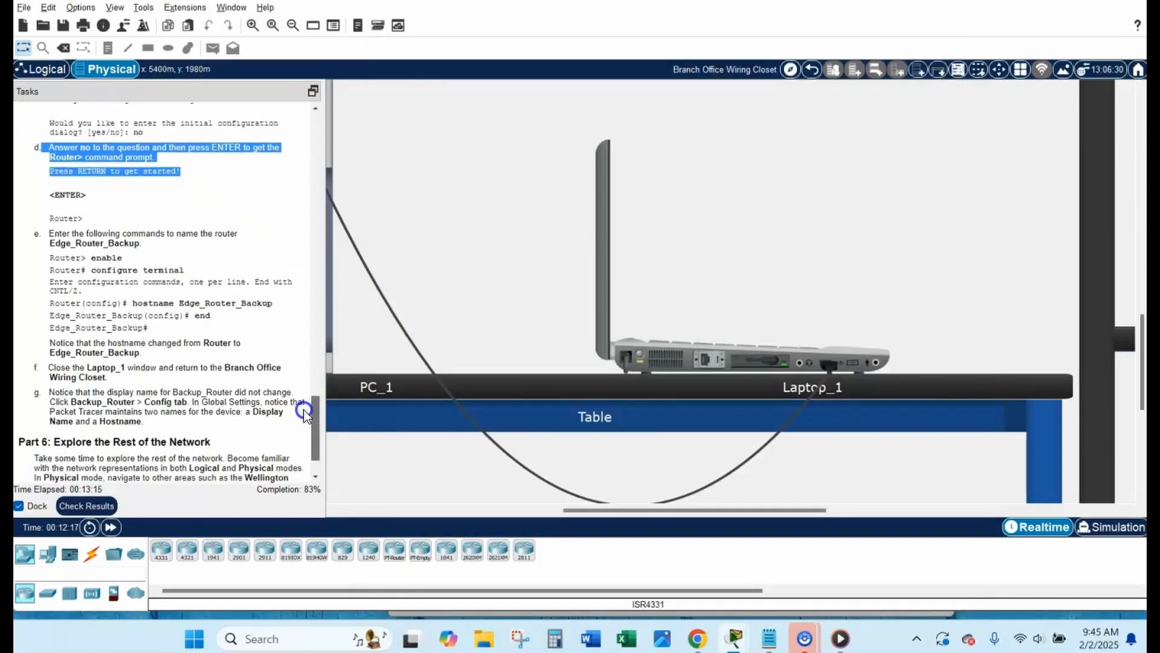
pyautogui.click(691, 357)
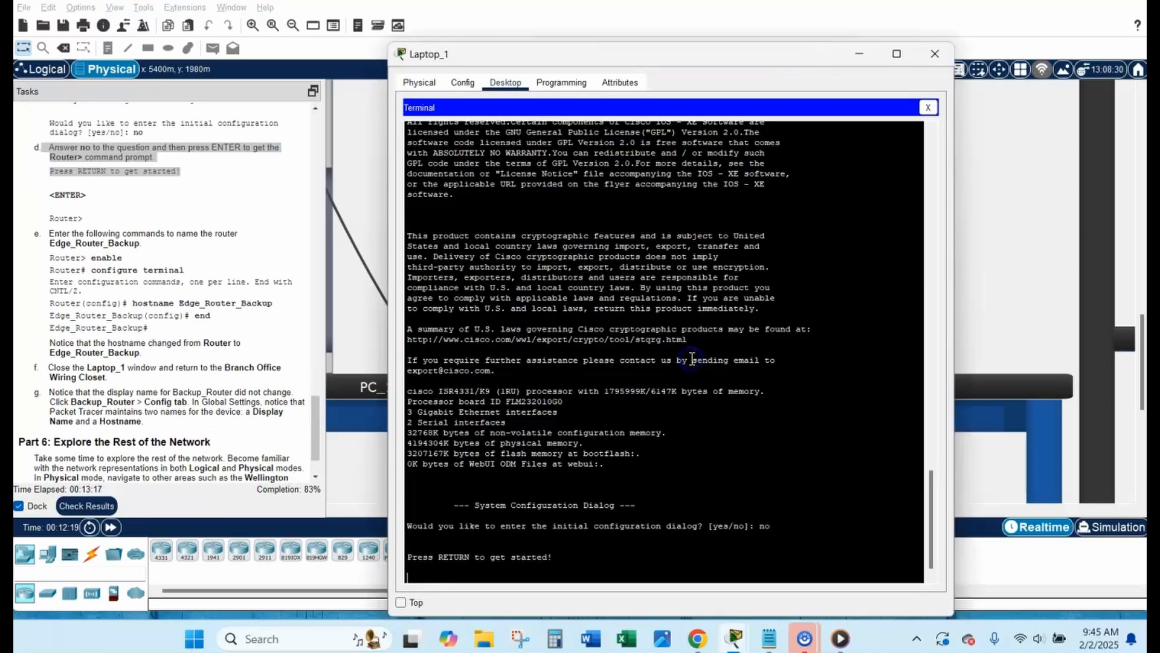
pyautogui.moveTo(723, 72); pyautogui.dragTo(774, 19)
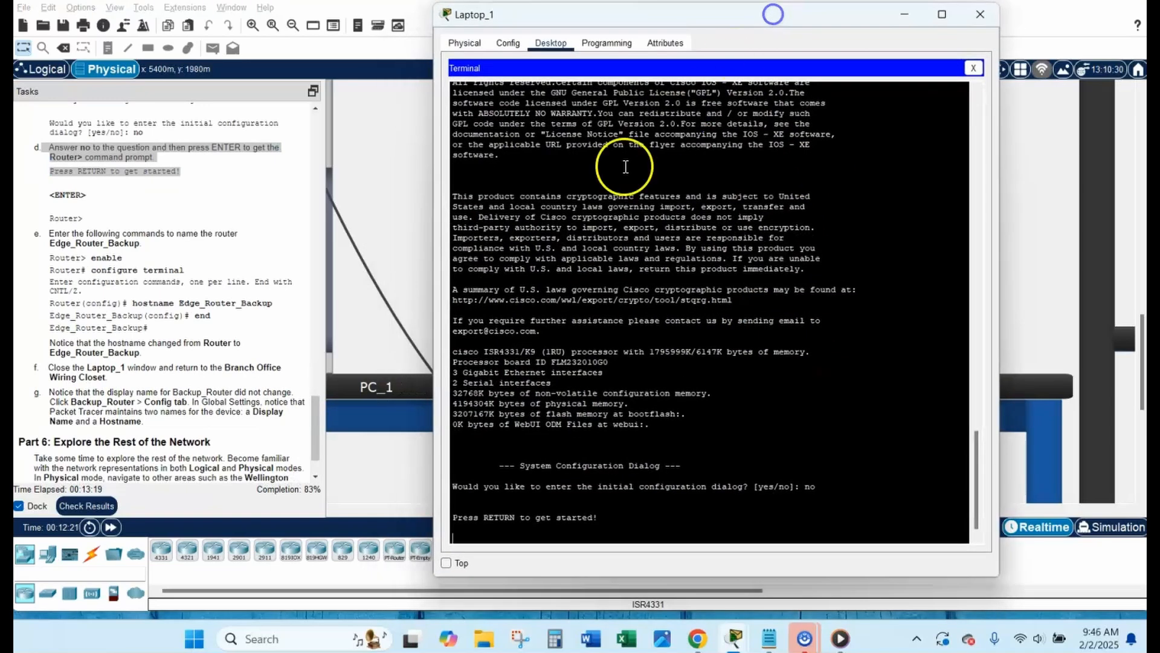
pyautogui.click(446, 564)
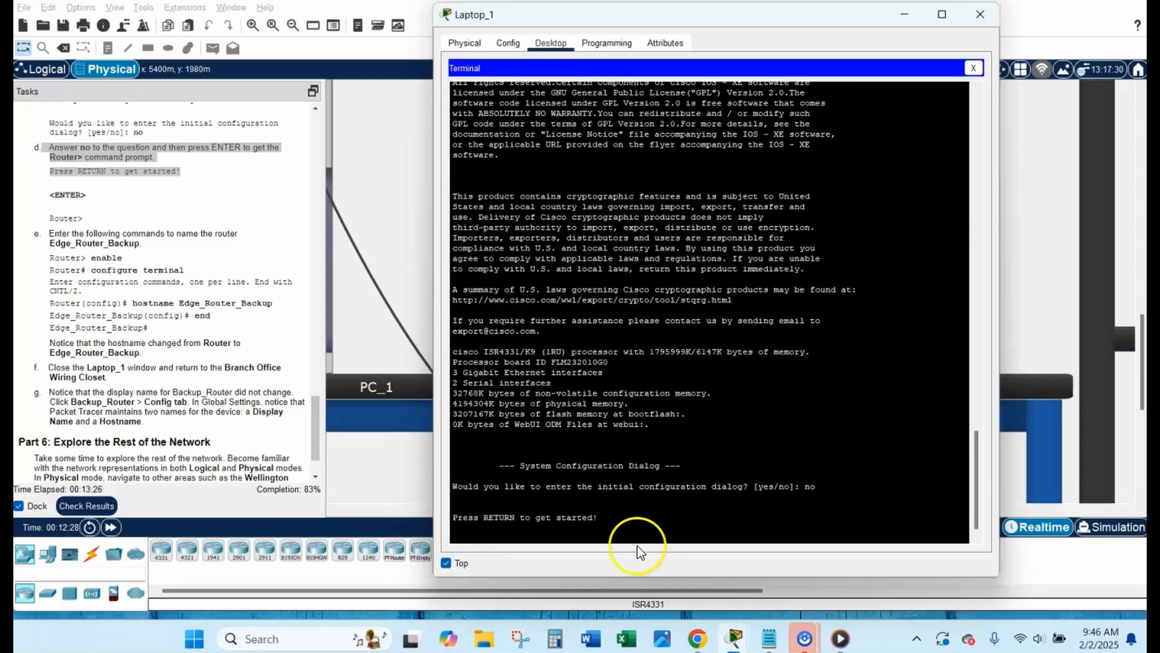
pyautogui.click(629, 513)
pyautogui.press('Return')
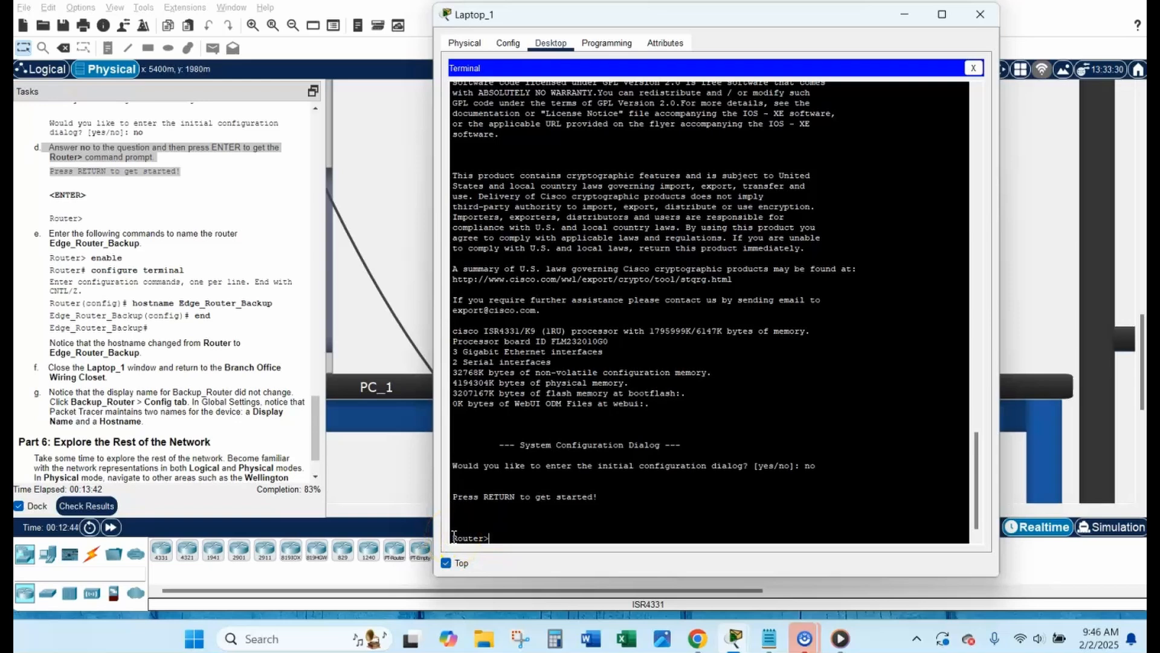
# Step: Enter privileged EXEC mode on the router with the enable command
pyautogui.moveTo(45, 232); pyautogui.dragTo(135, 250)
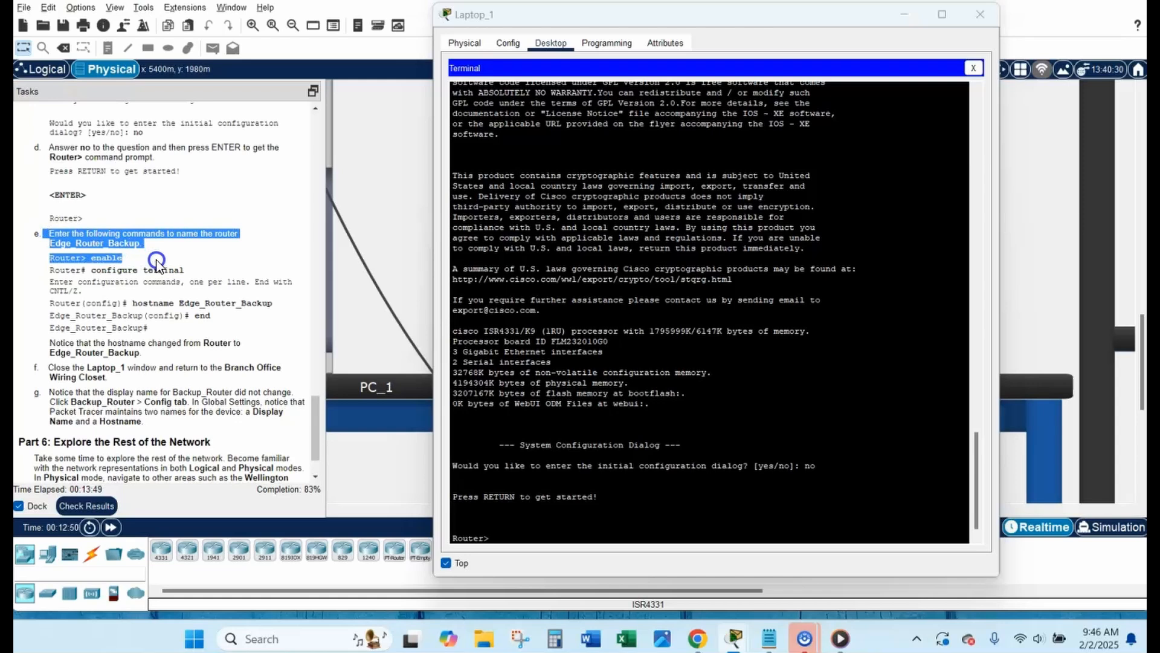
pyautogui.click(510, 536)
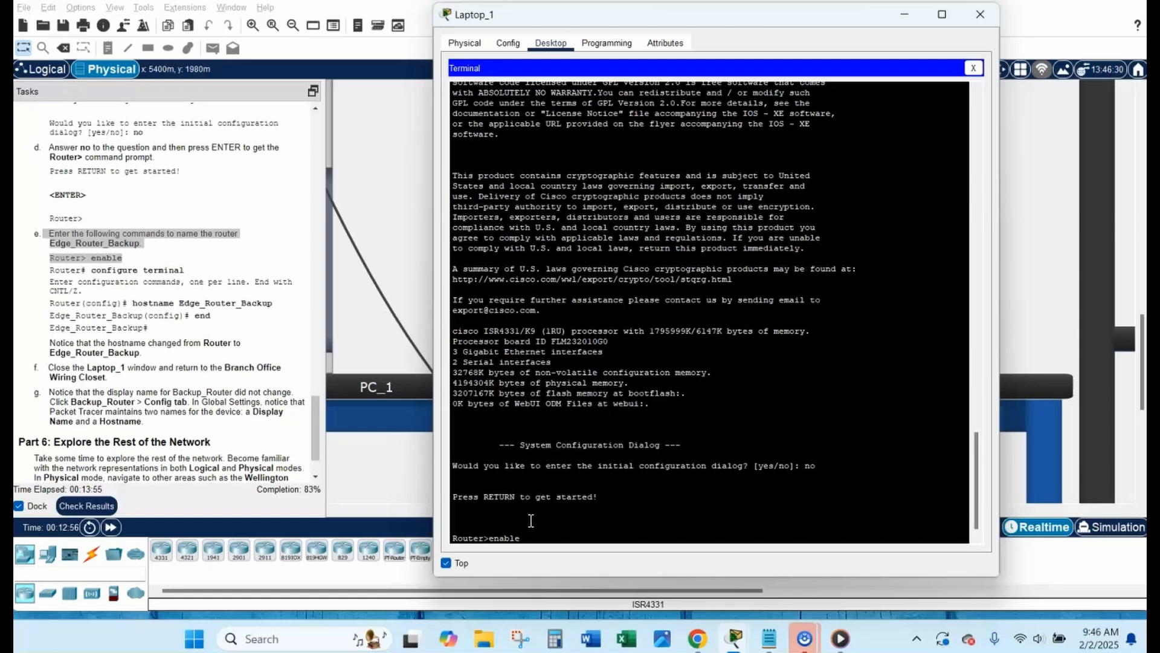
pyautogui.write('enable')
pyautogui.press('Return')
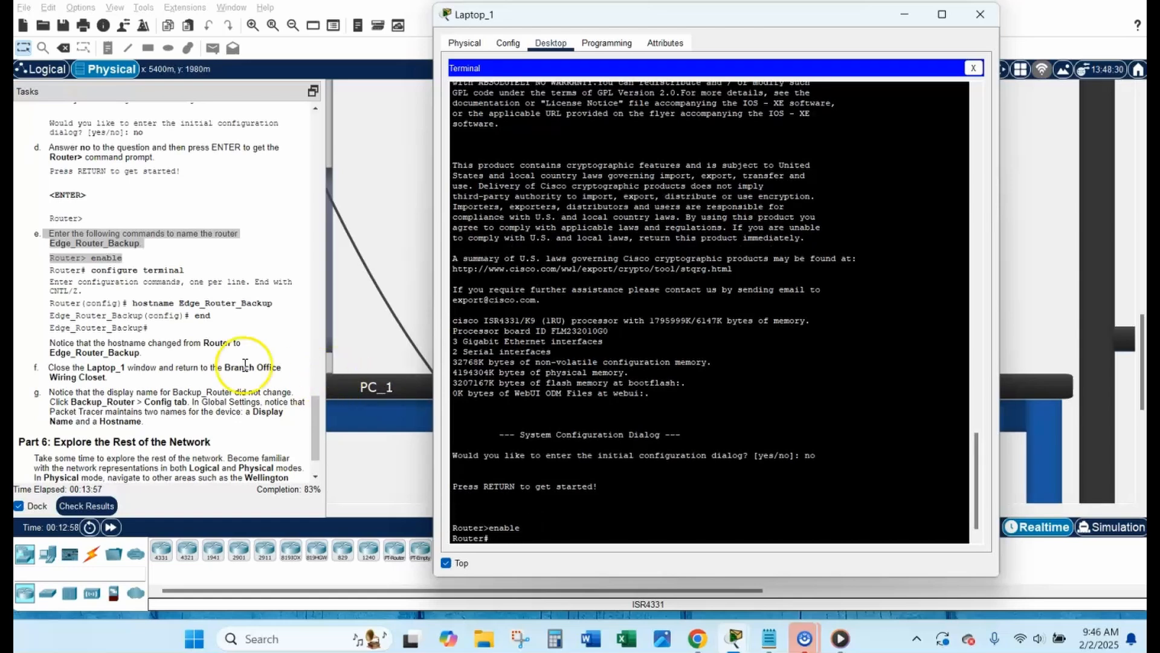
# Step: Enter the router's global configuration mode with the configure terminal command
pyautogui.moveTo(49, 270); pyautogui.dragTo(191, 266)
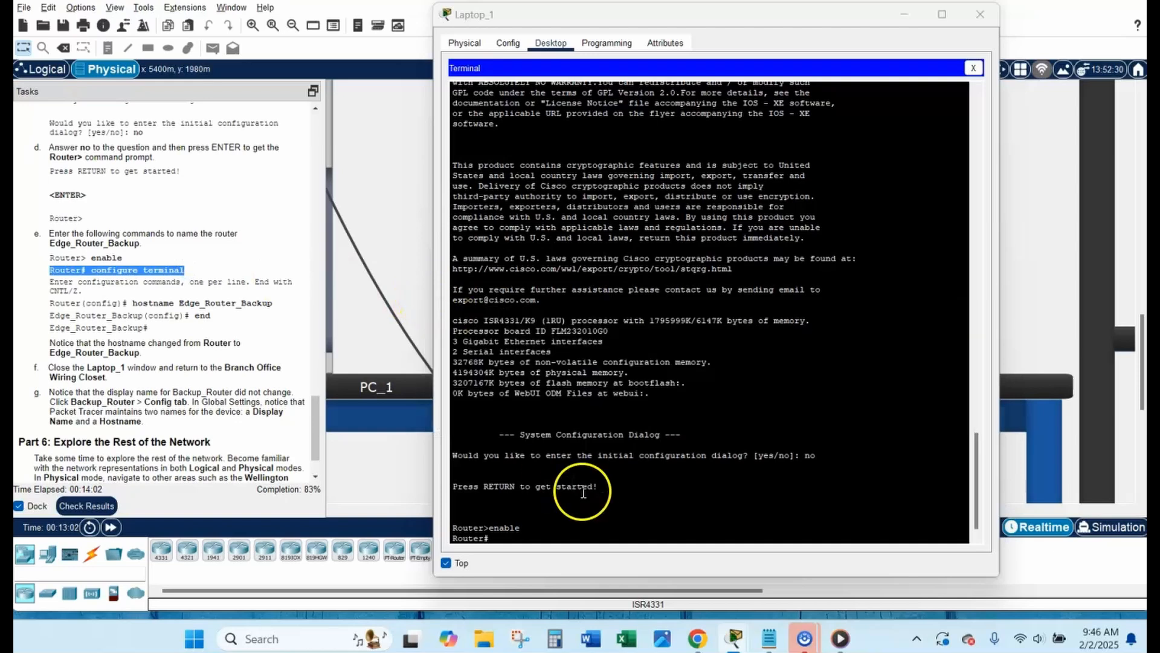
pyautogui.click(494, 540)
pyautogui.write('configure terminal')
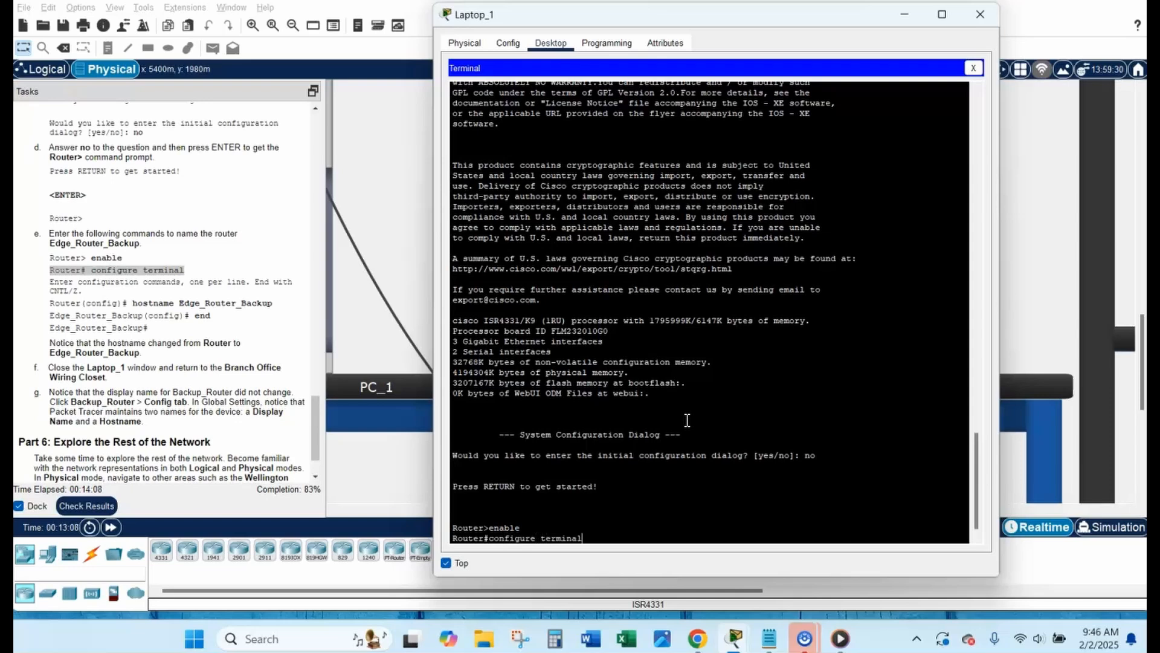
pyautogui.press('Return')
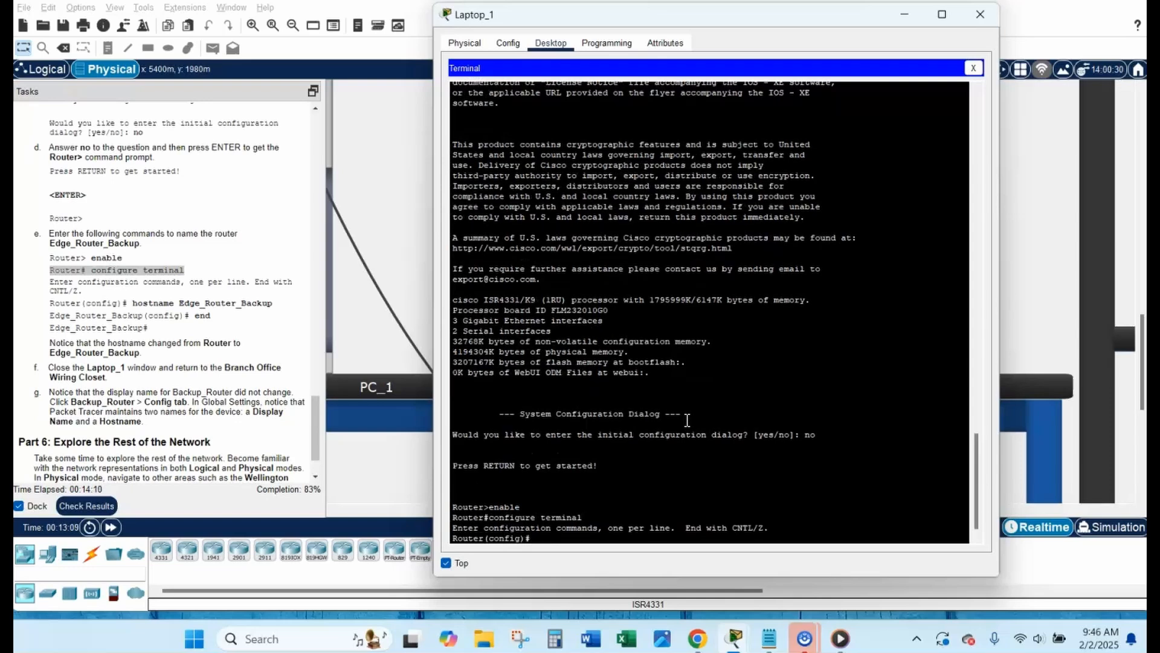
# Step: Set the router's hostname to Edge_Router_Backup with the hostname command
pyautogui.moveTo(133, 303); pyautogui.dragTo(272, 302)
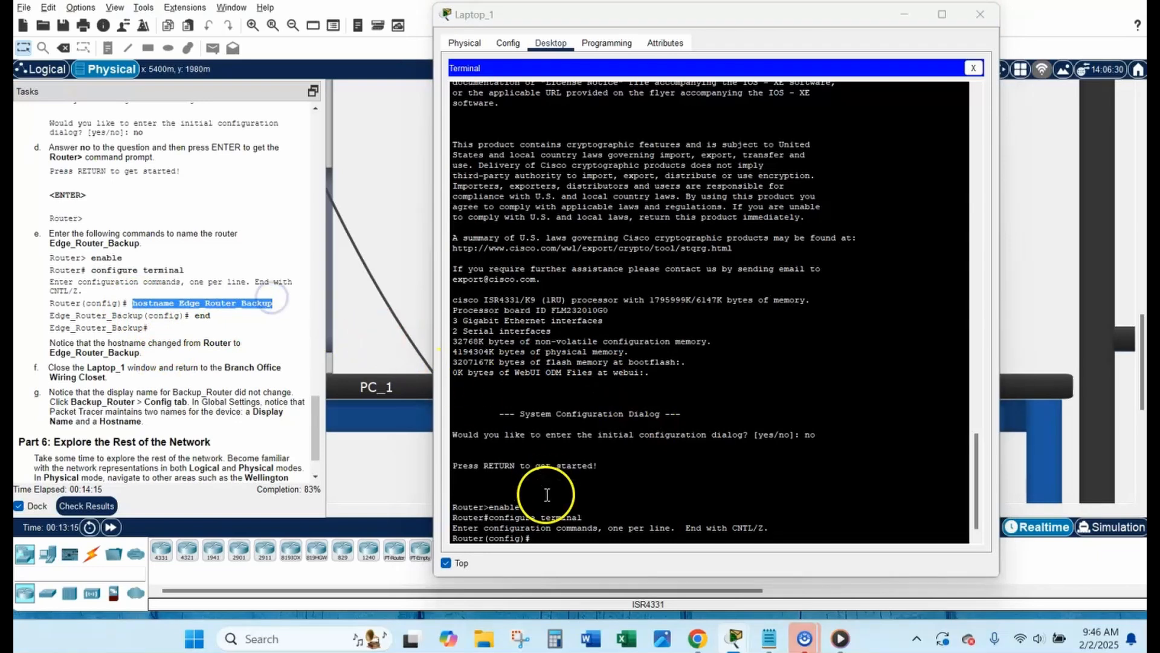
pyautogui.click(538, 539)
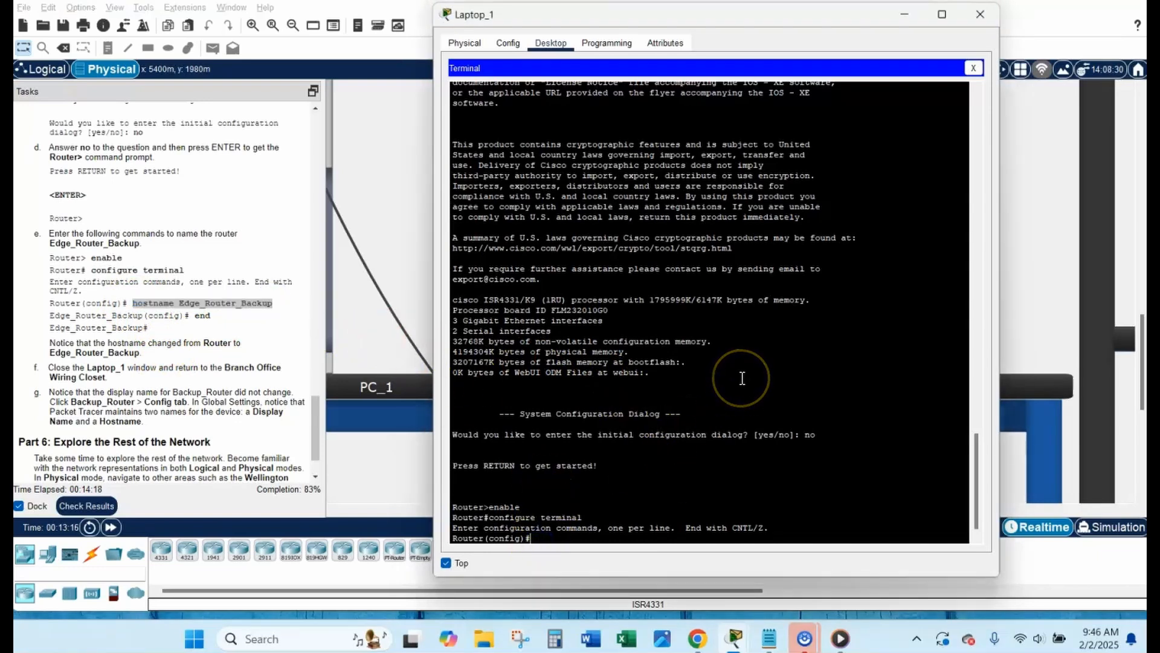
pyautogui.write('hostname')
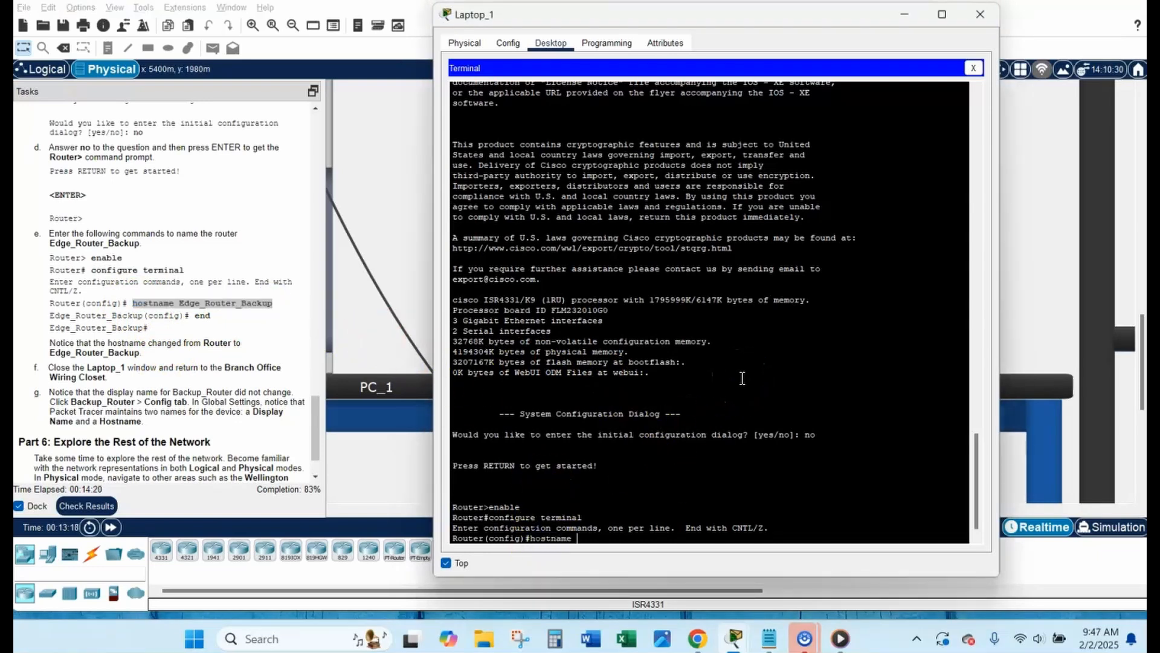
pyautogui.write(' Edge_Router_Backup')
pyautogui.press('Return')
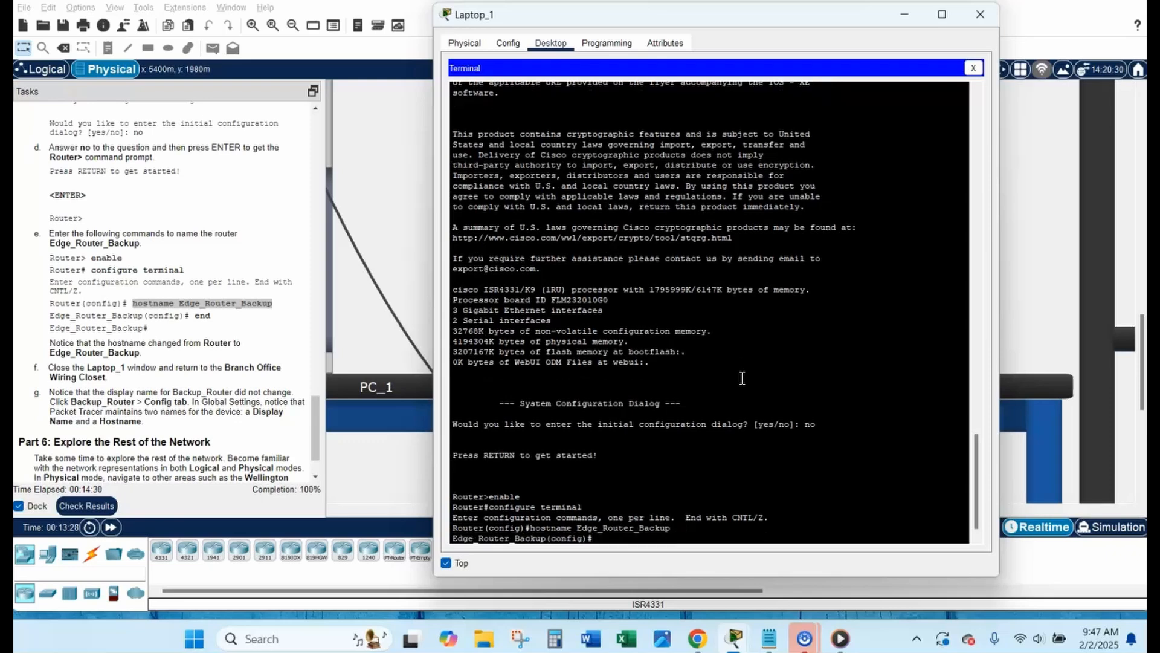
# Step: Leave configuration mode with the end command and bring up a fresh privileged prompt
pyautogui.press('Return')
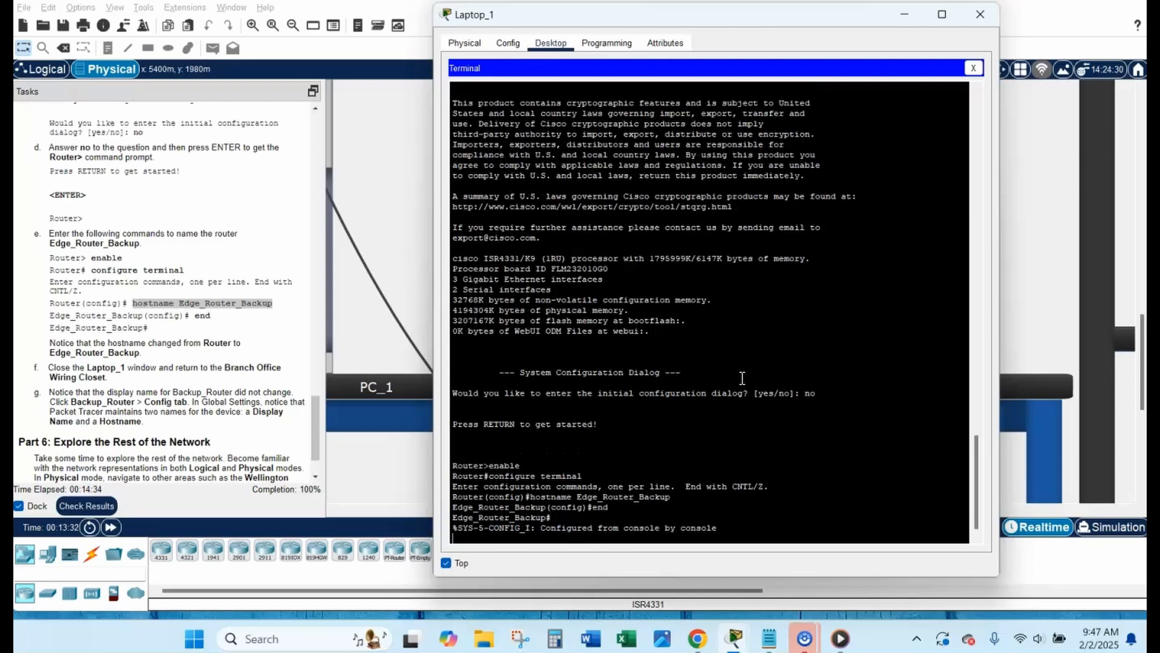
pyautogui.click(767, 364)
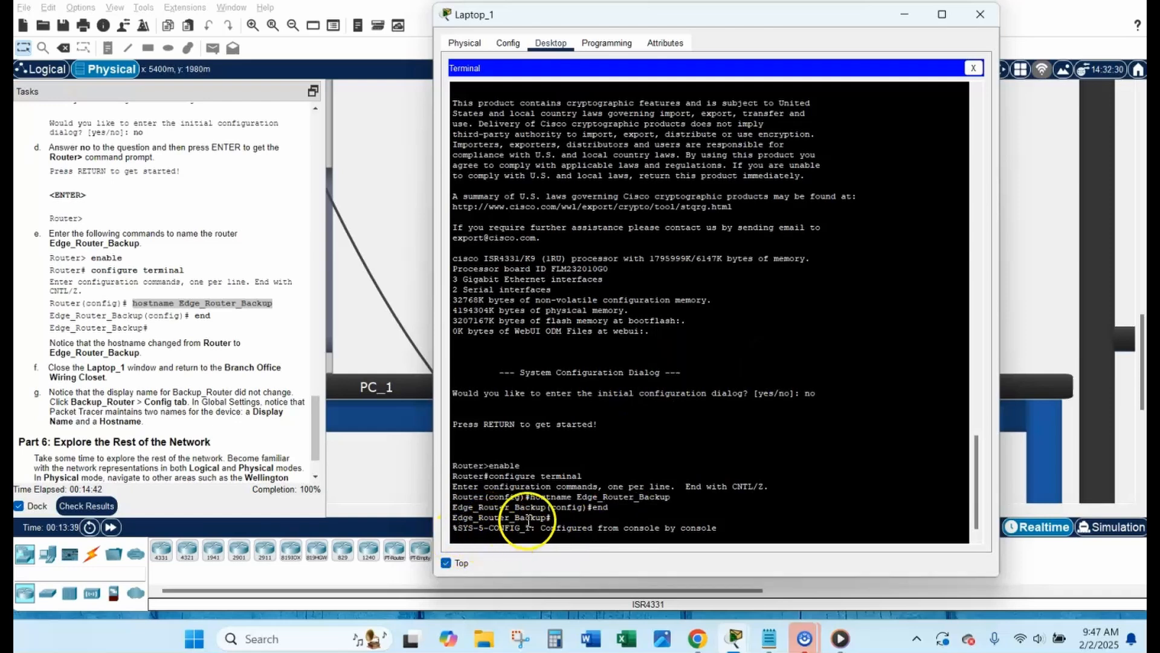
pyautogui.press('Return')
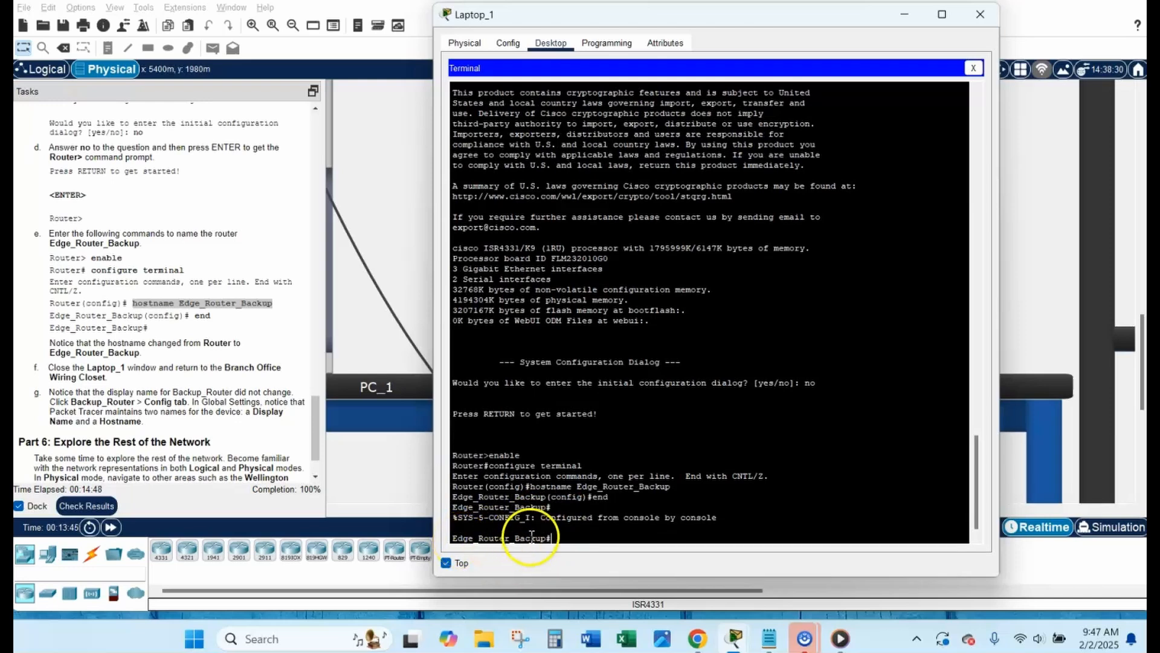
# Step: Compare the original and new hostnames in the terminal prompts and close the Laptop_1 window
pyautogui.moveTo(483, 455); pyautogui.dragTo(451, 455)
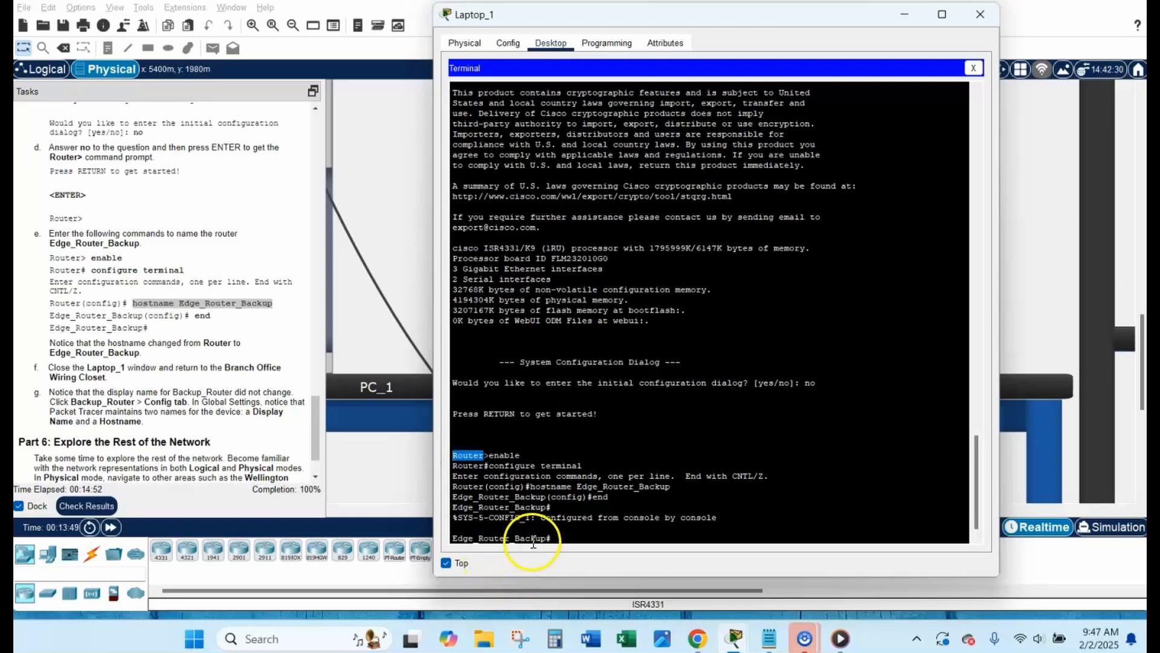
pyautogui.moveTo(550, 538); pyautogui.dragTo(460, 532)
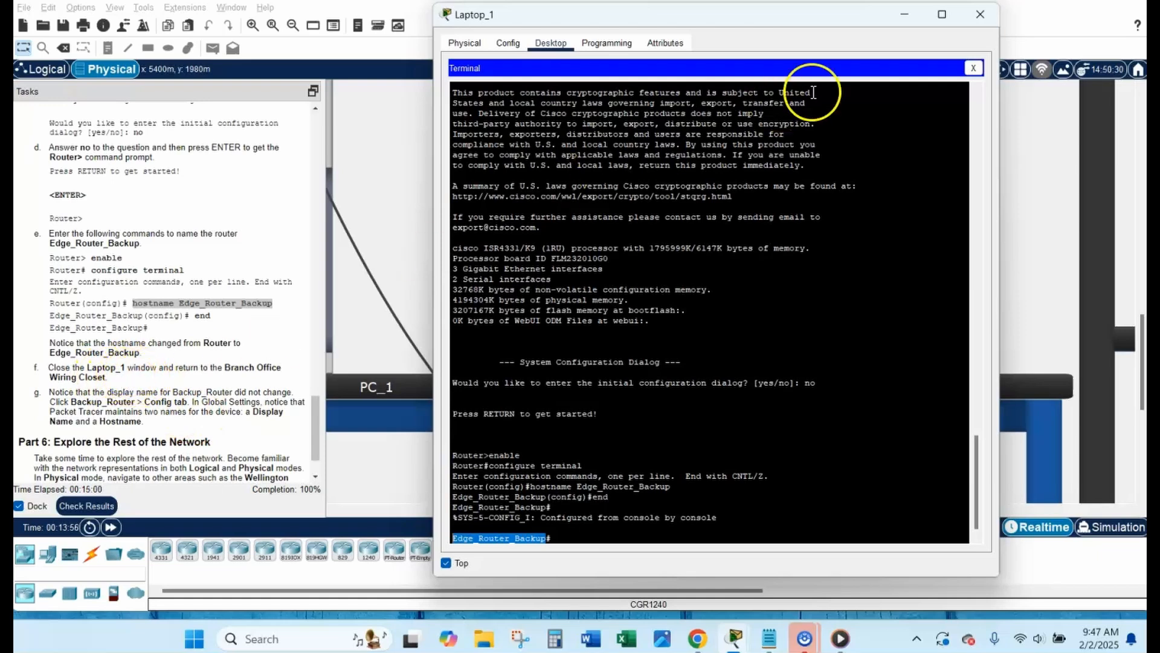
pyautogui.click(981, 12)
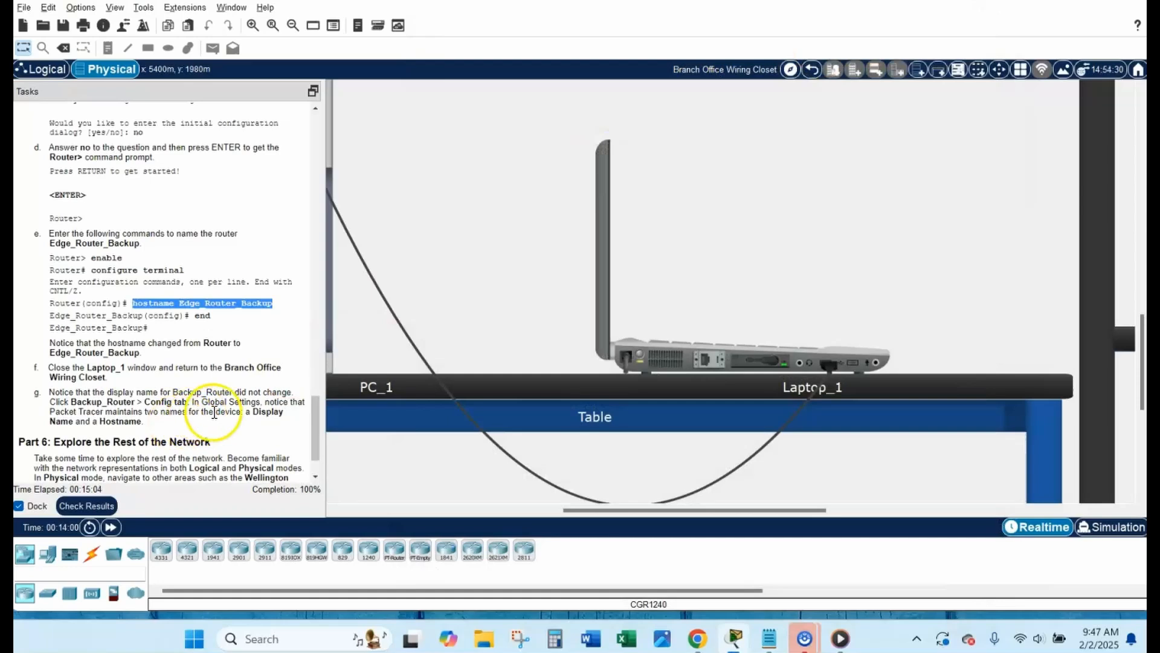
# Step: Open the Global Settings of Backup_Router in the Rack to compare its Display Name and Hostname
pyautogui.moveTo(49, 392); pyautogui.dragTo(205, 421)
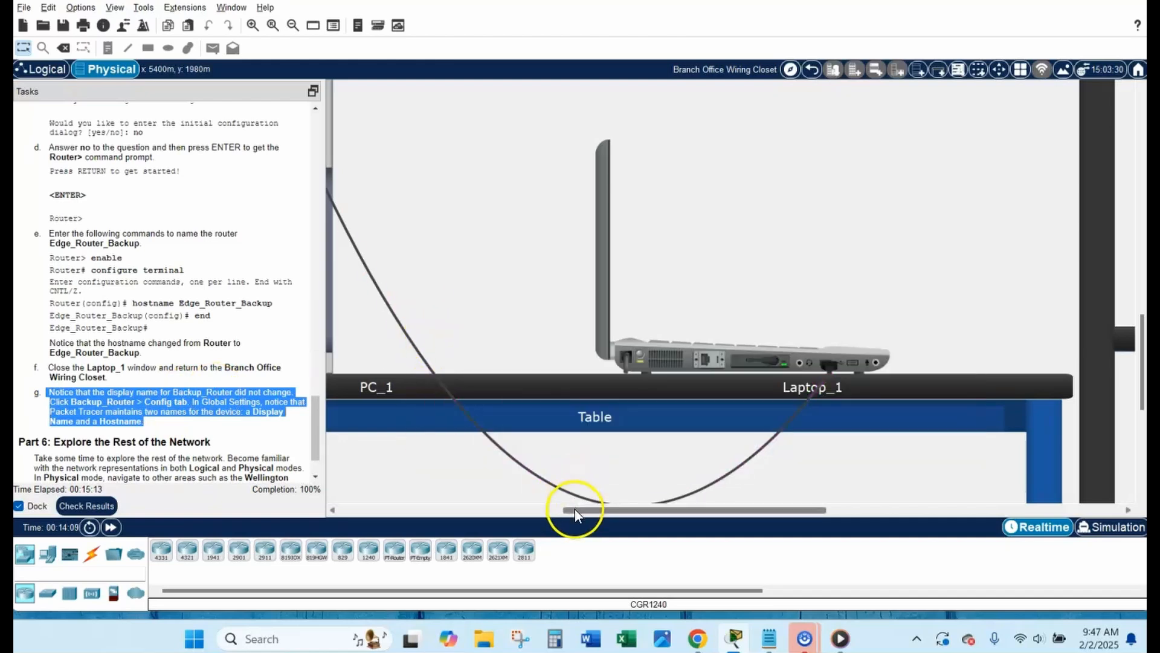
pyautogui.moveTo(575, 509); pyautogui.dragTo(337, 510)
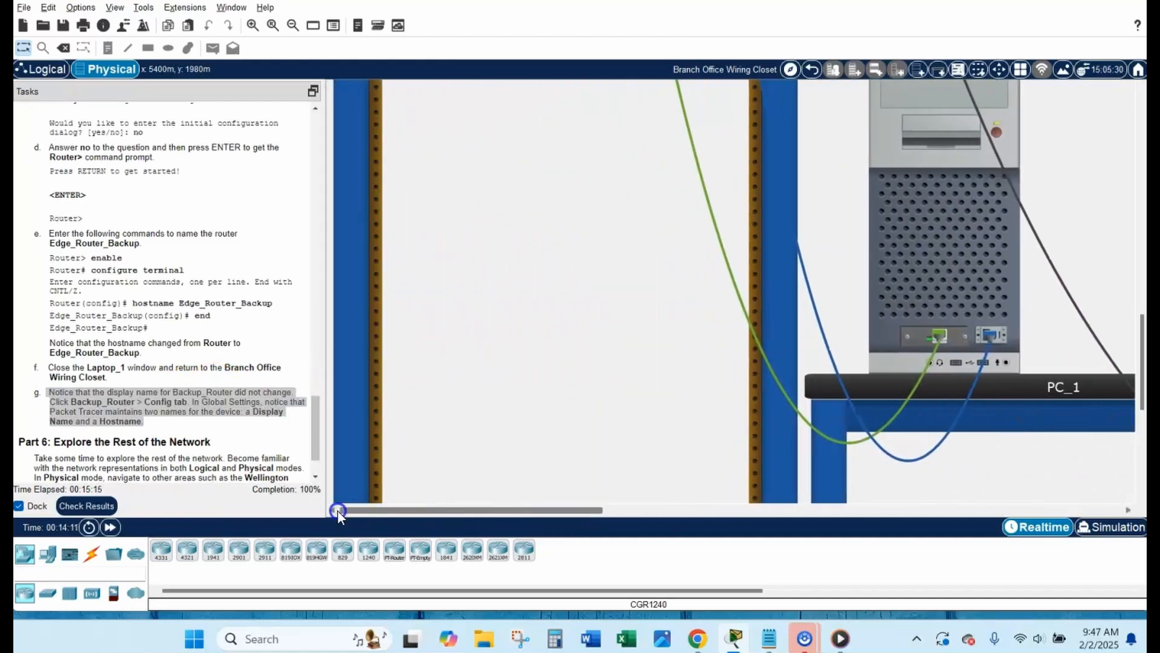
pyautogui.scroll(10, 545, 351)
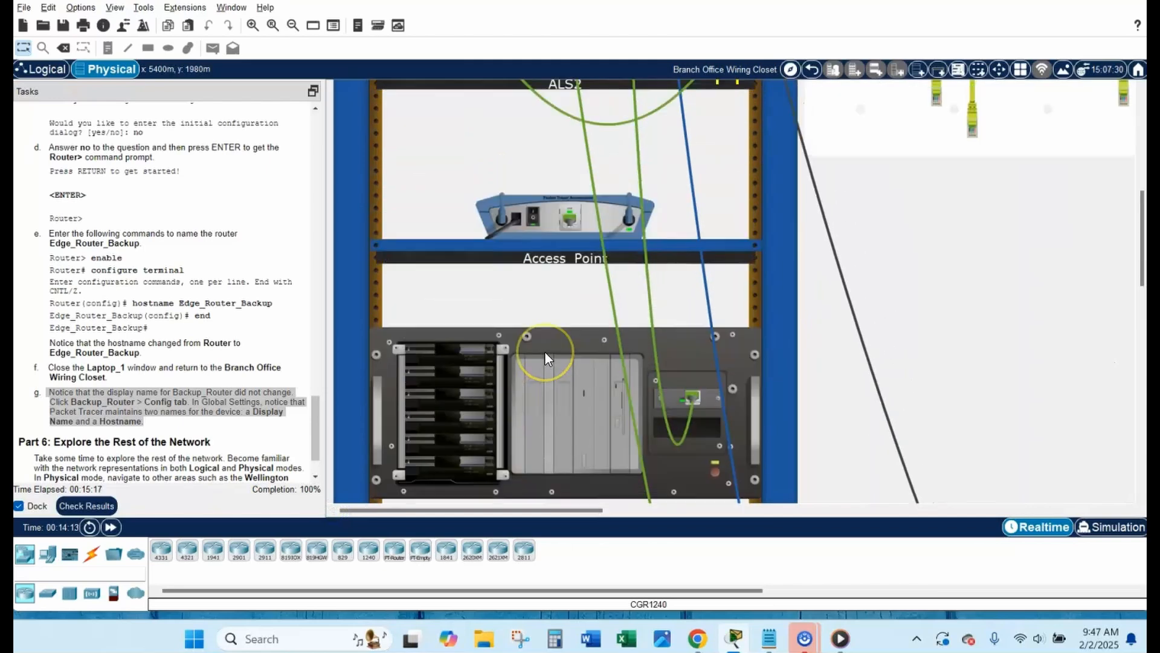
pyautogui.scroll(8, 546, 353)
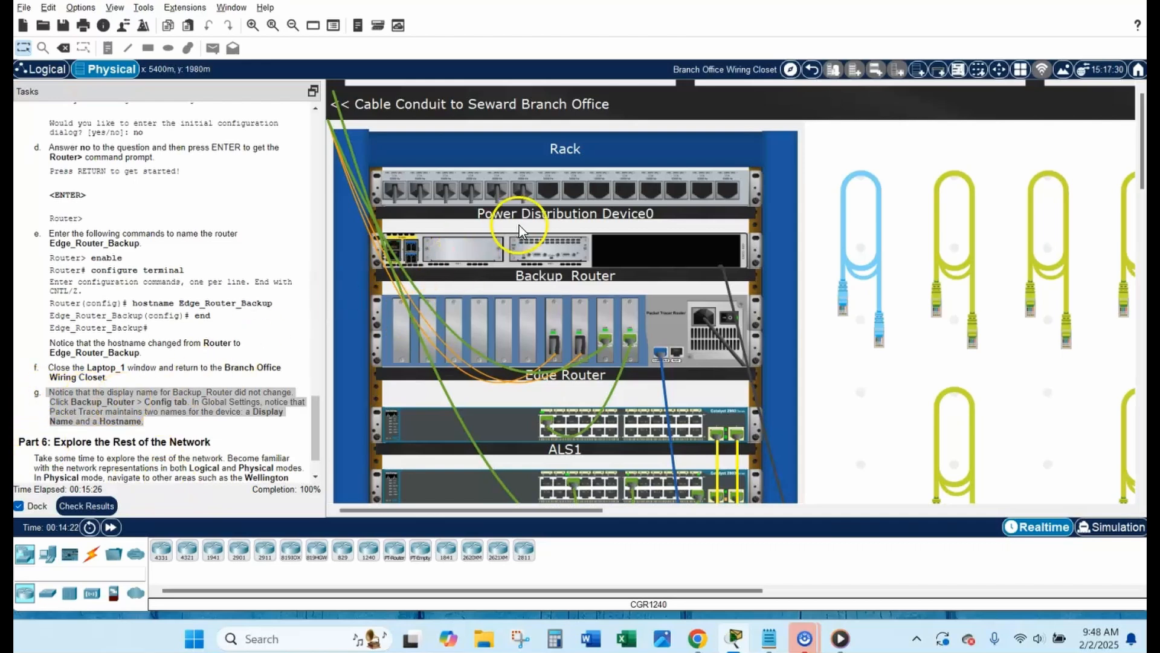
pyautogui.click(606, 274)
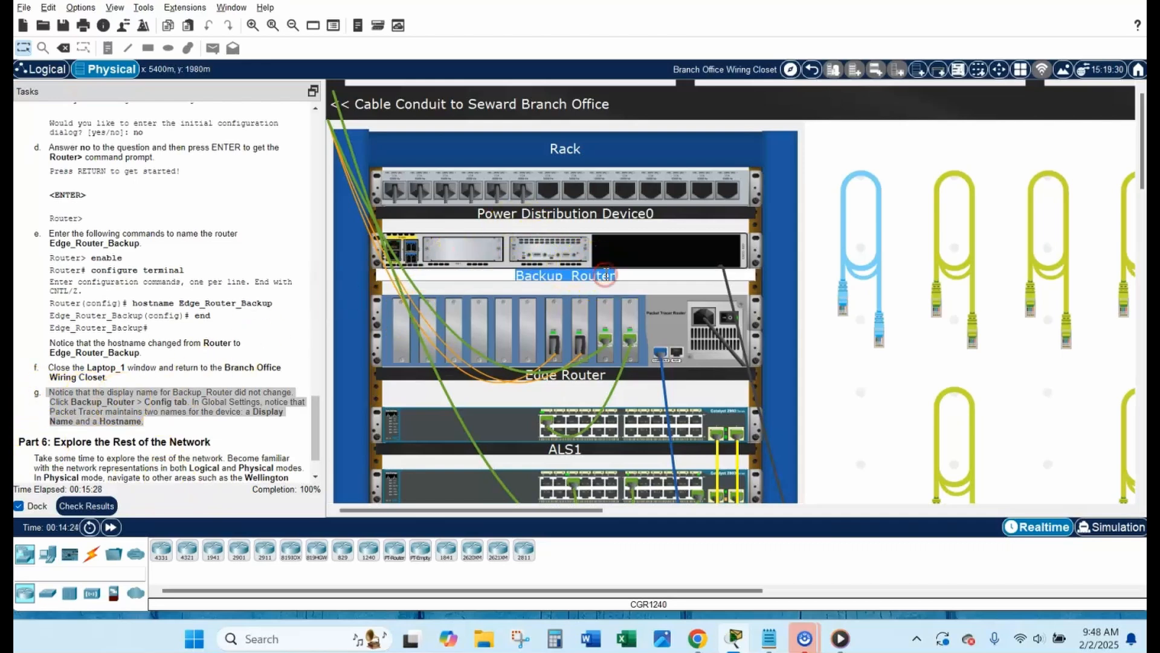
pyautogui.click(634, 262)
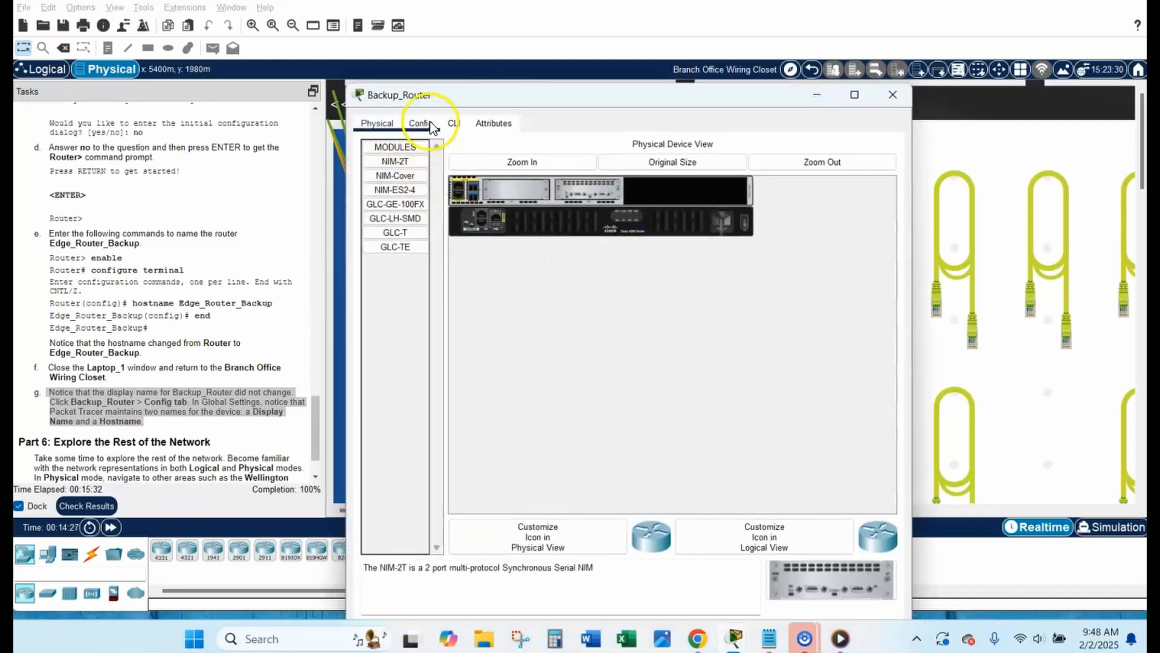
pyautogui.click(431, 127)
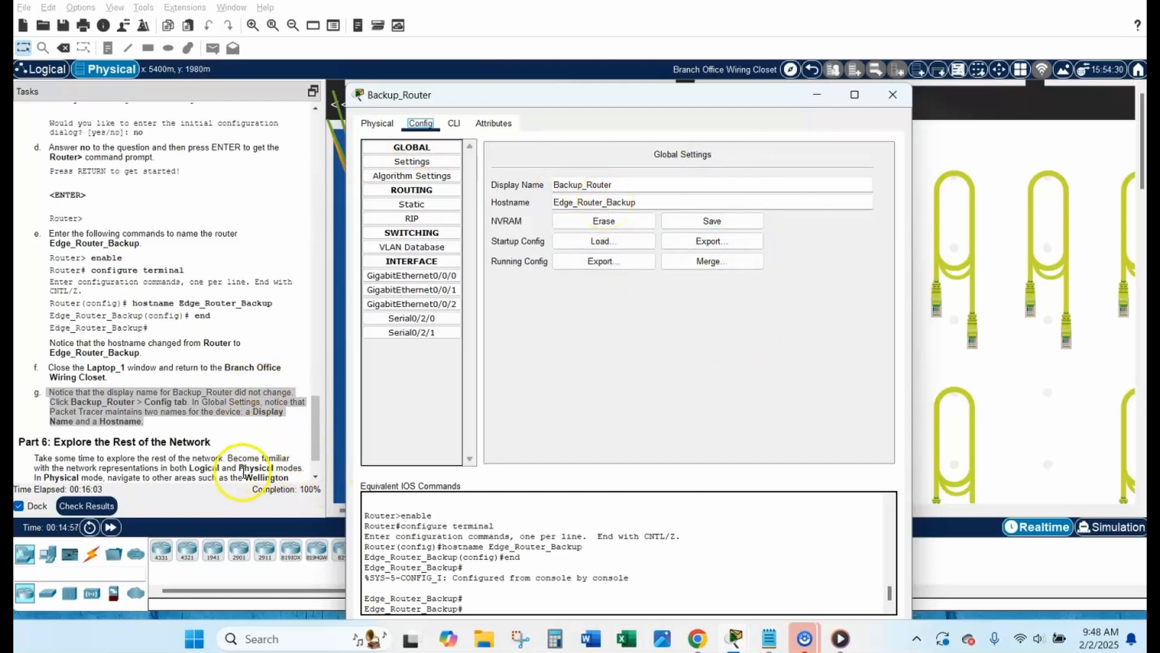
# Step: Read the Part 6 instructions on exploring the rest of the network, highlighting the paragraph
pyautogui.click(322, 419)
pyautogui.scroll(-2, 313, 423)
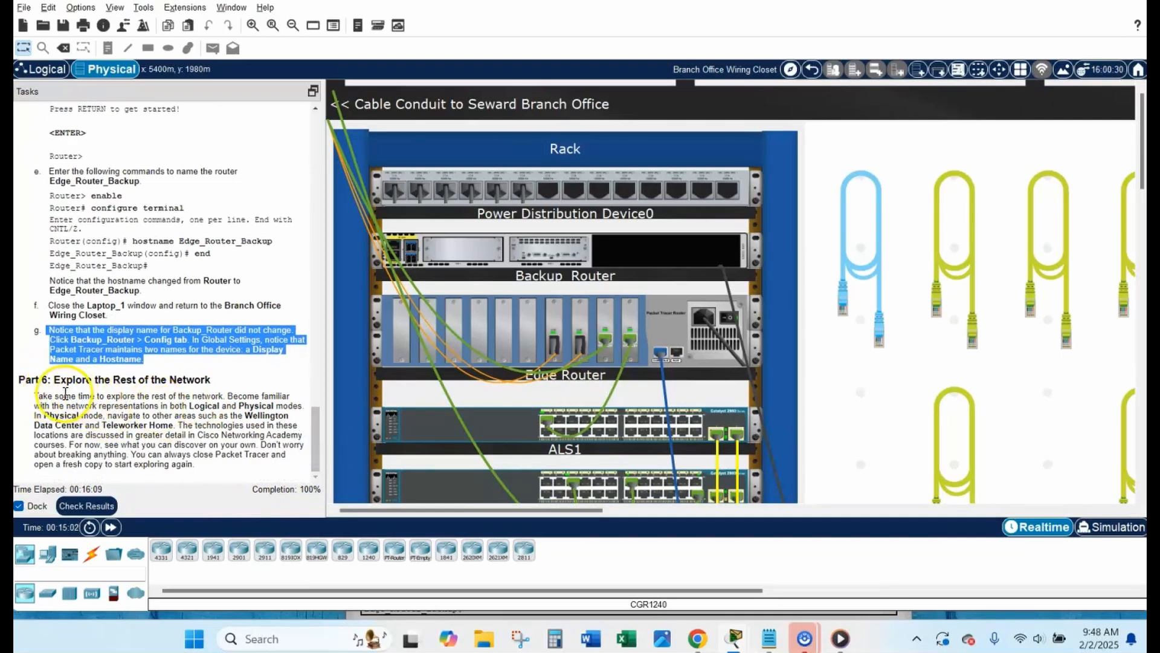
pyautogui.moveTo(35, 395); pyautogui.dragTo(210, 468)
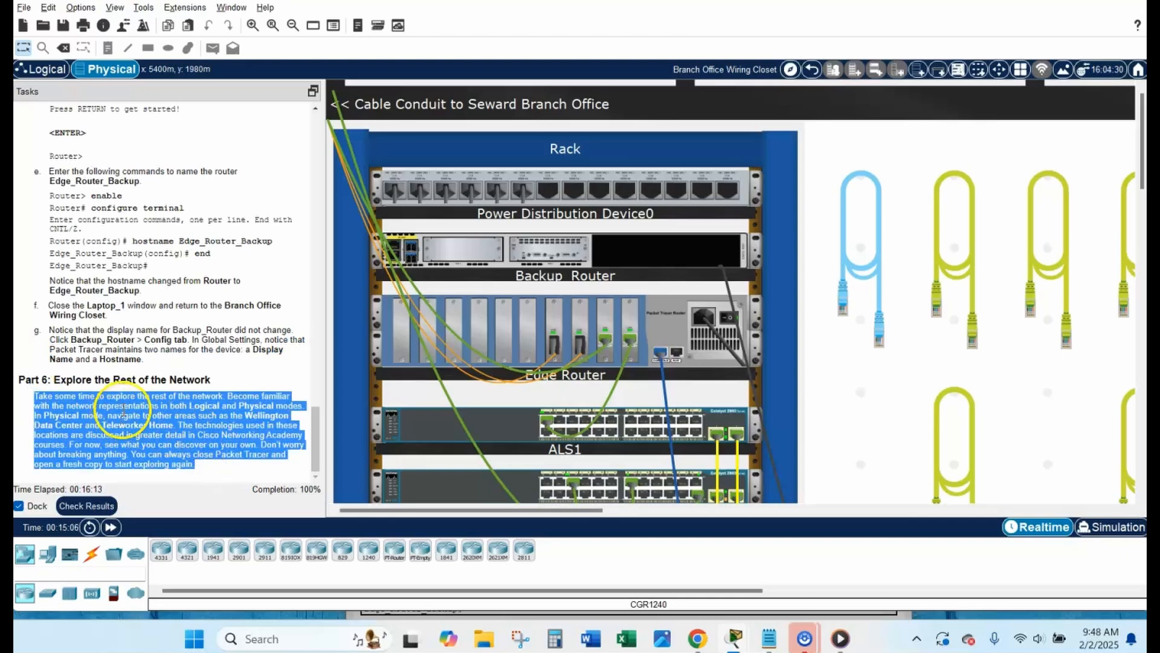